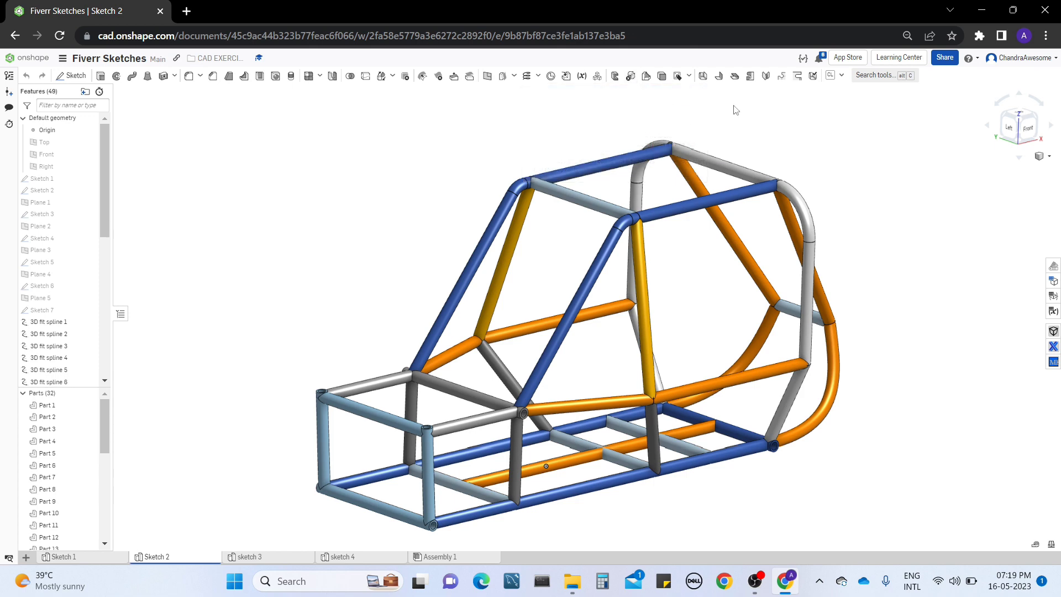
{"action": "right_click_drag", "start_coordinate": [410, 313], "coordinate": [414, 359]}
{"action": "right_click_drag", "start_coordinate": [423, 427], "coordinate": [419, 371]}
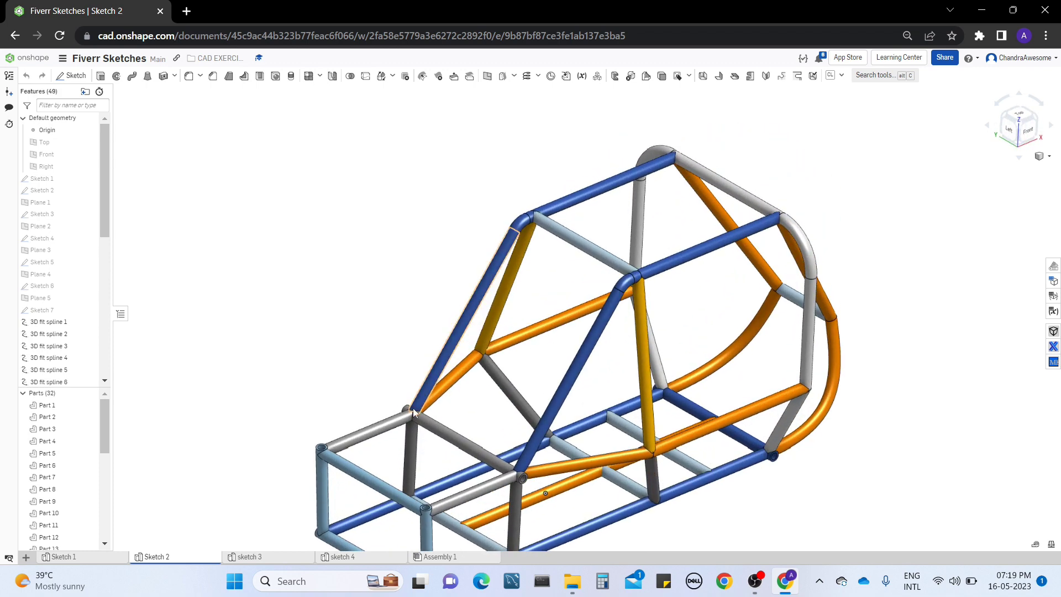
{"action": "middle_click_drag", "start_coordinate": [350, 353], "coordinate": [333, 295]}
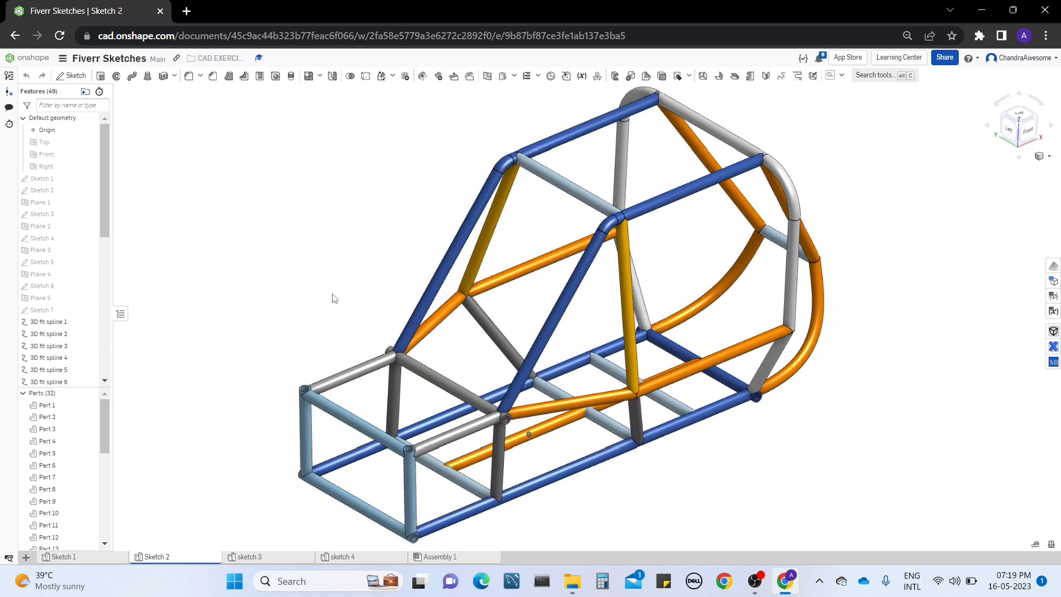
{"action": "middle_click_drag", "start_coordinate": [344, 286], "coordinate": [434, 297]}
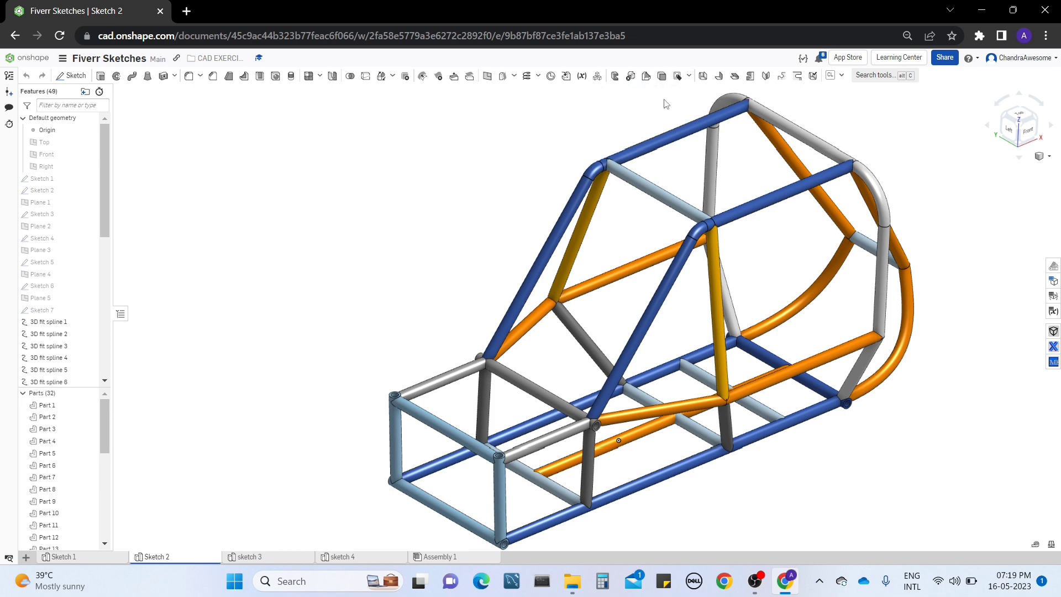
{"action": "right_click_drag", "start_coordinate": [545, 177], "coordinate": [550, 164]}
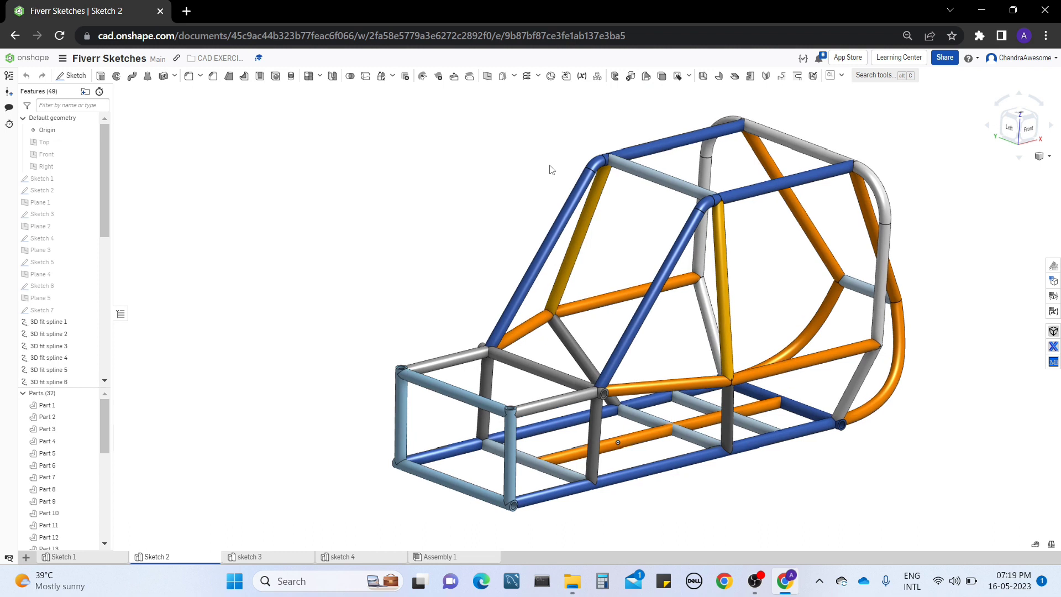
{"action": "left_click", "coordinate": [646, 77]}
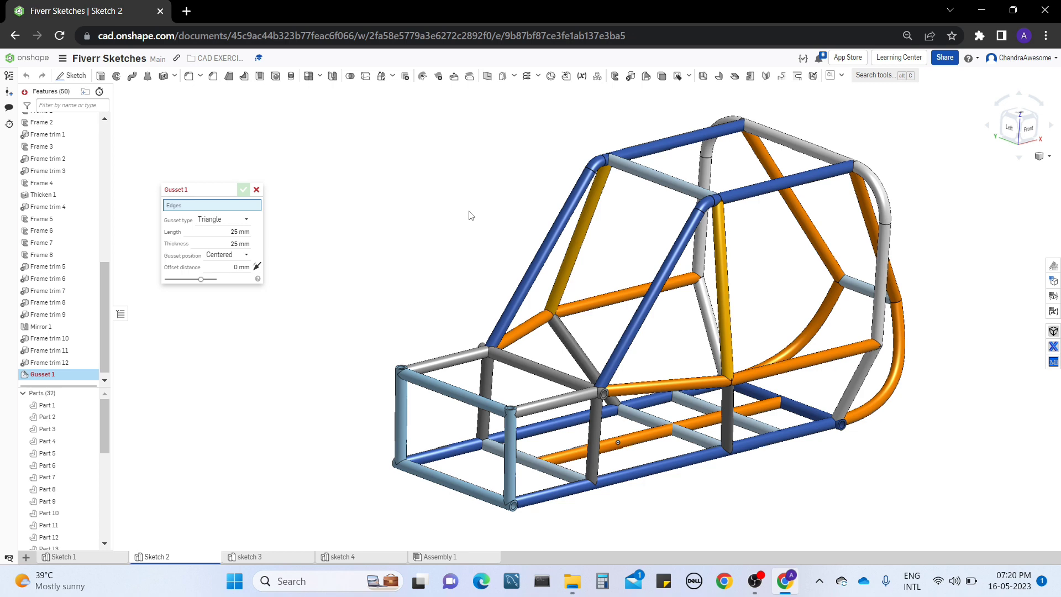
{"action": "middle_click_drag", "start_coordinate": [442, 221], "coordinate": [513, 233]}
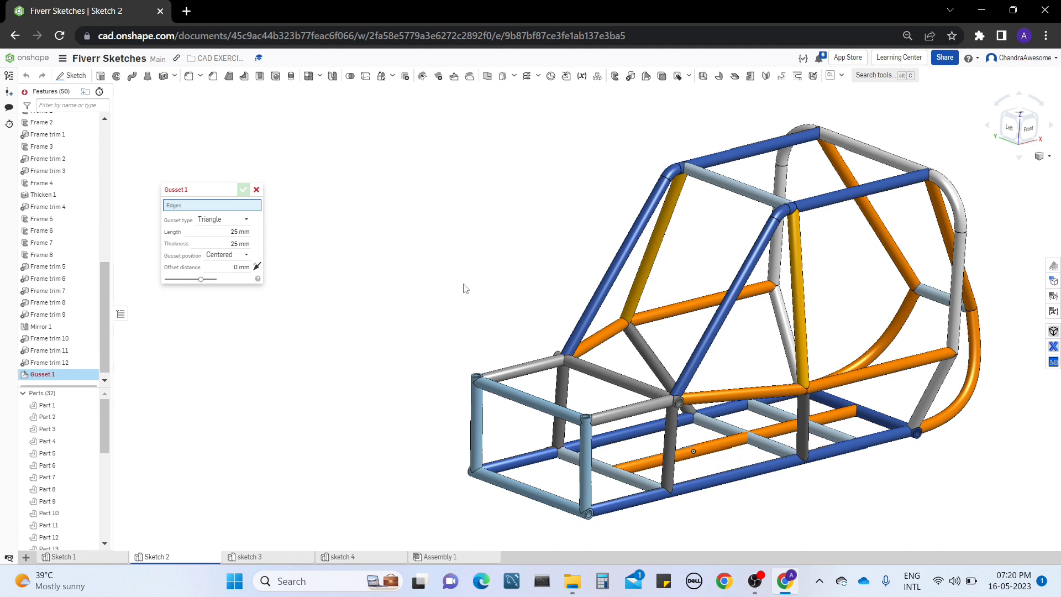
{"action": "right_click_drag", "start_coordinate": [435, 279], "coordinate": [252, 257]}
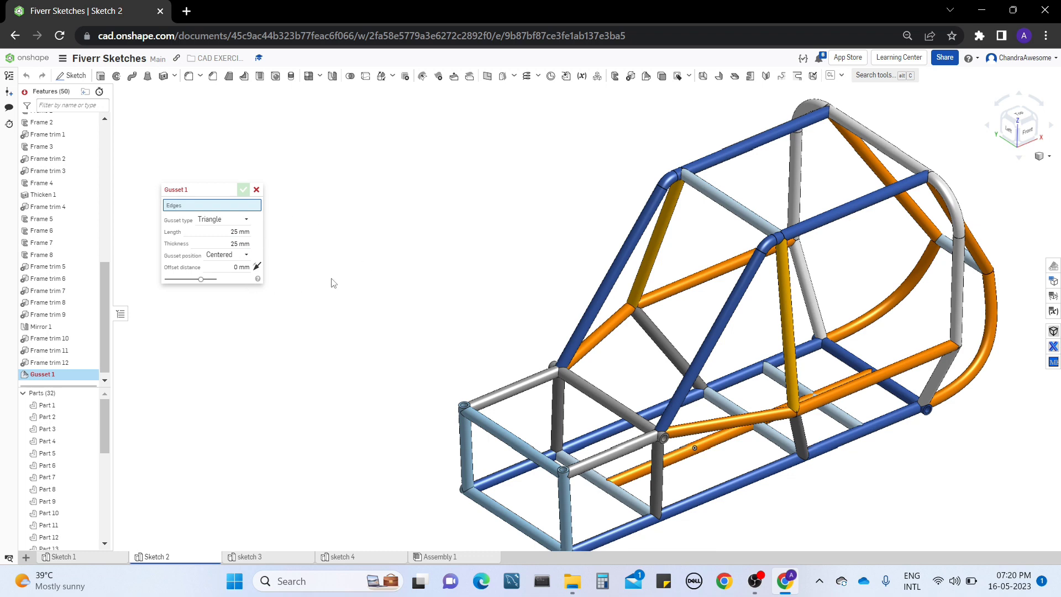
{"action": "middle_click_drag", "start_coordinate": [618, 408], "coordinate": [508, 367]}
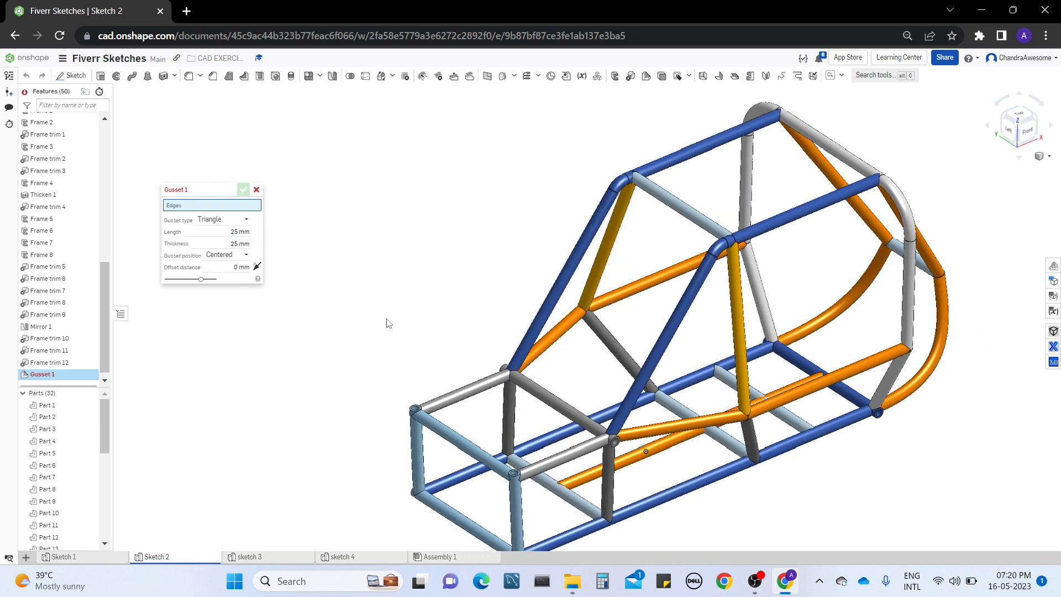
{"action": "right_click_drag", "start_coordinate": [638, 307], "coordinate": [641, 293]}
{"action": "right_click_drag", "start_coordinate": [580, 240], "coordinate": [381, 326]}
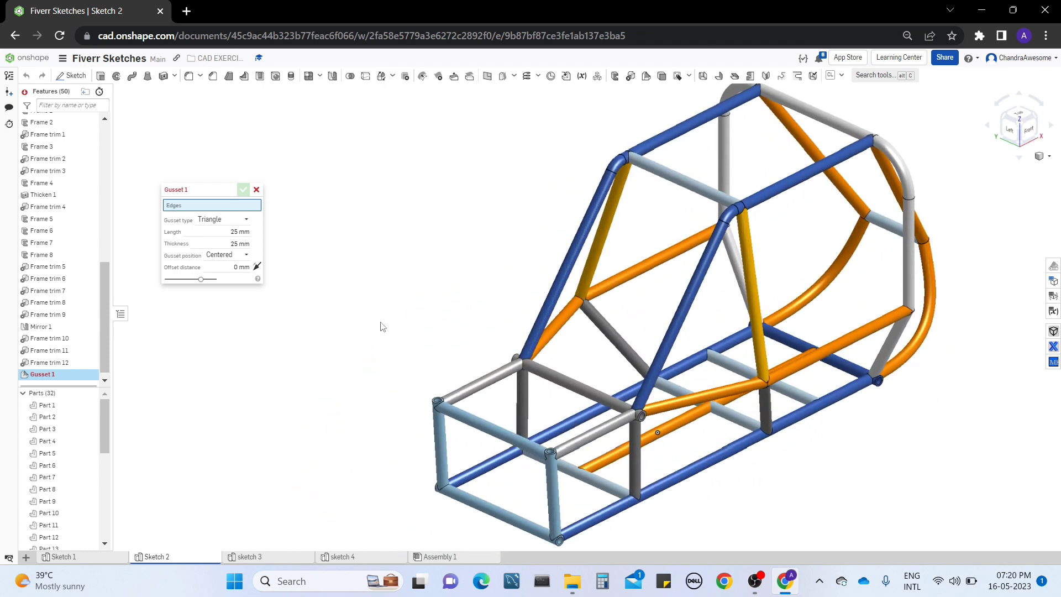
{"action": "left_click", "coordinate": [256, 189]}
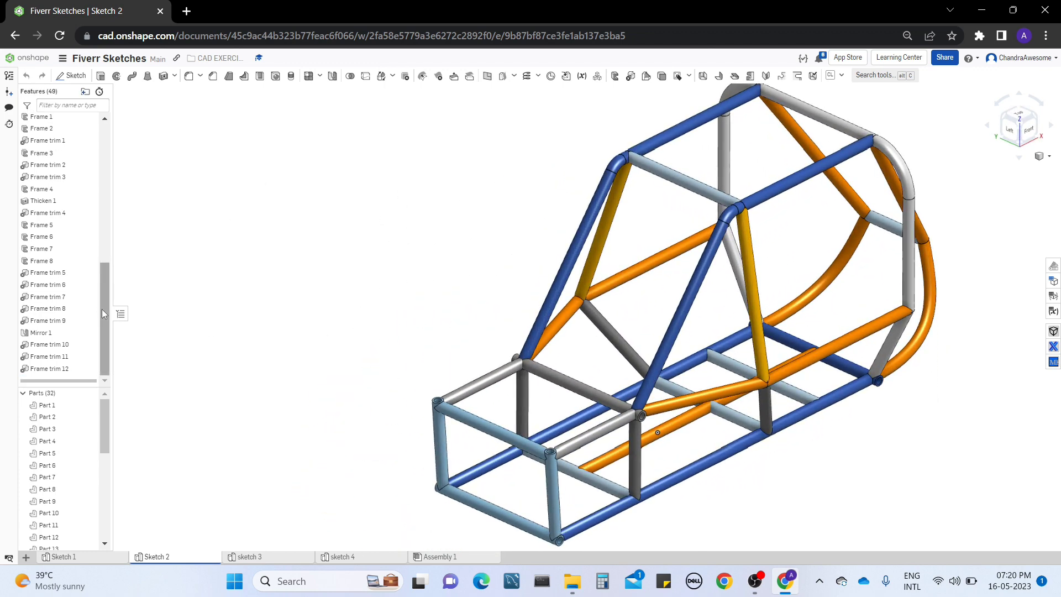
Step: Show the Top plane and sketch a corner rectangle on it, in the empty space beside the vehicle chassis
{"action": "left_click_drag", "start_coordinate": [102, 313], "coordinate": [102, 175]}
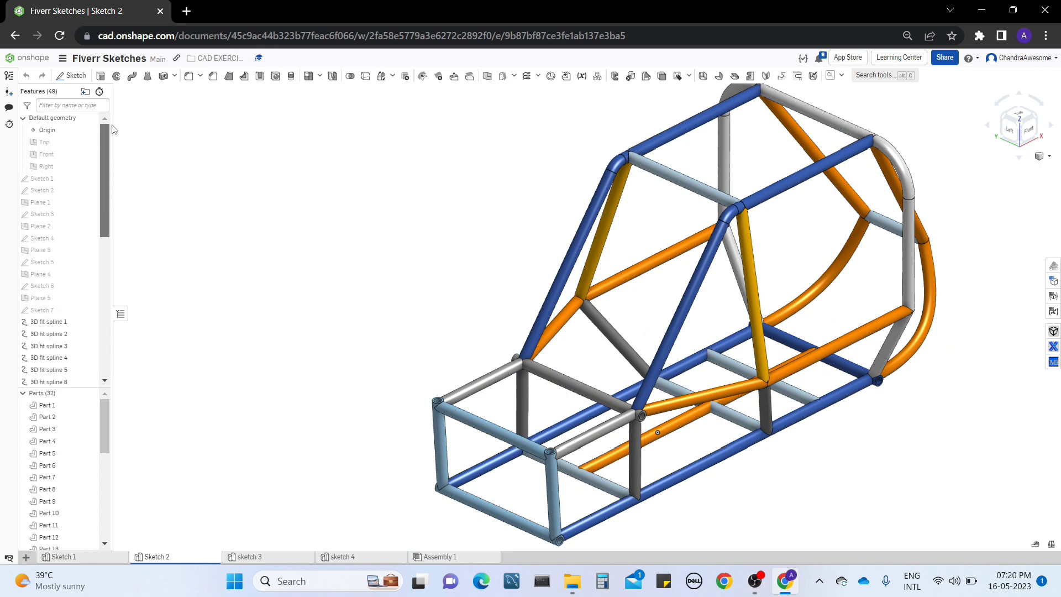
{"action": "left_click", "coordinate": [90, 142]}
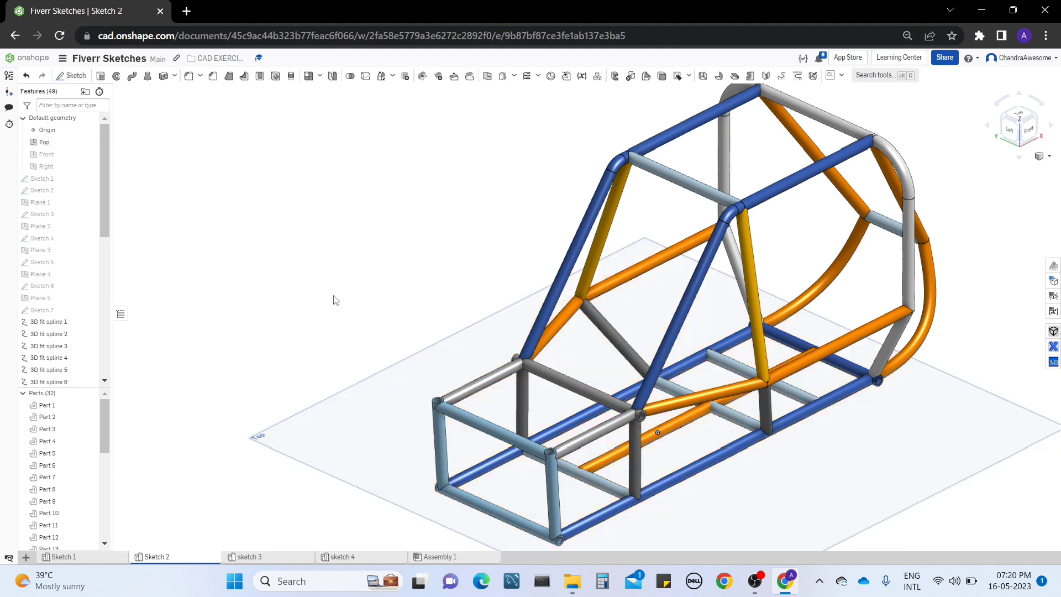
{"action": "left_click", "coordinate": [72, 75]}
{"action": "left_click", "coordinate": [120, 76]}
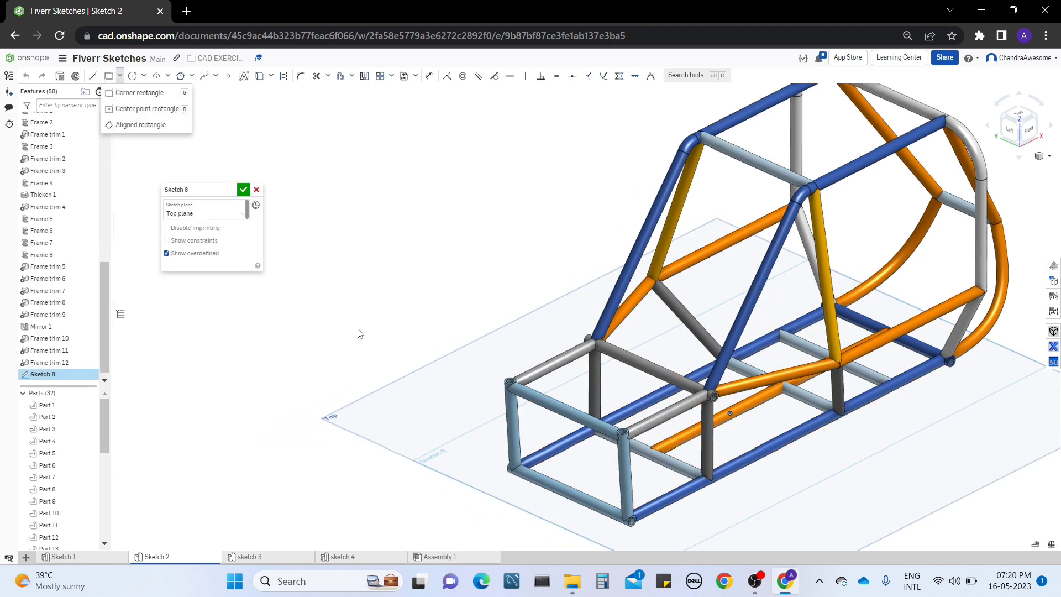
{"action": "left_click", "coordinate": [129, 93]}
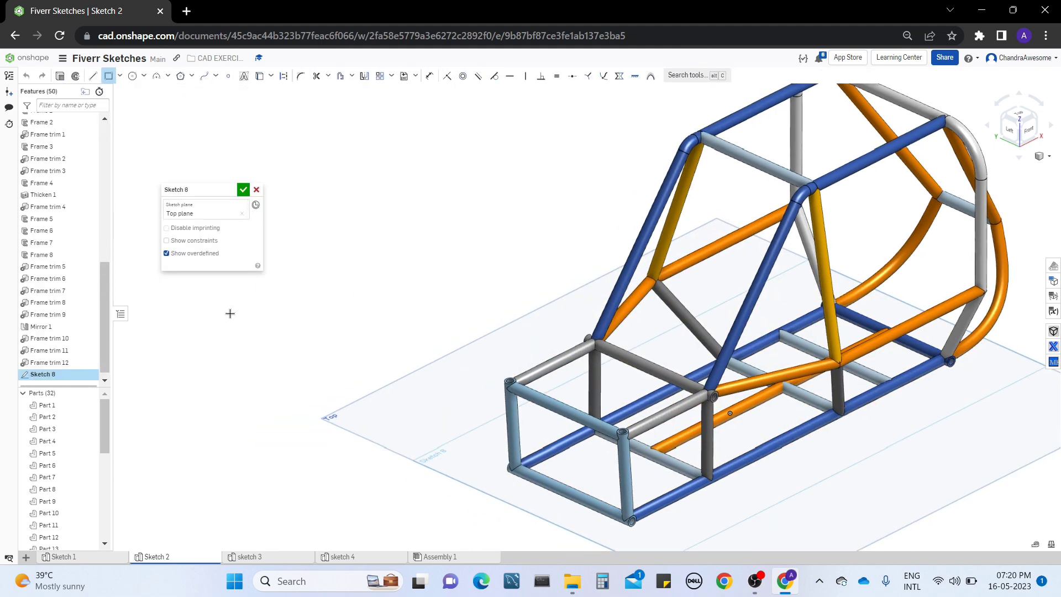
{"action": "left_click", "coordinate": [230, 313]}
{"action": "left_click", "coordinate": [509, 299]}
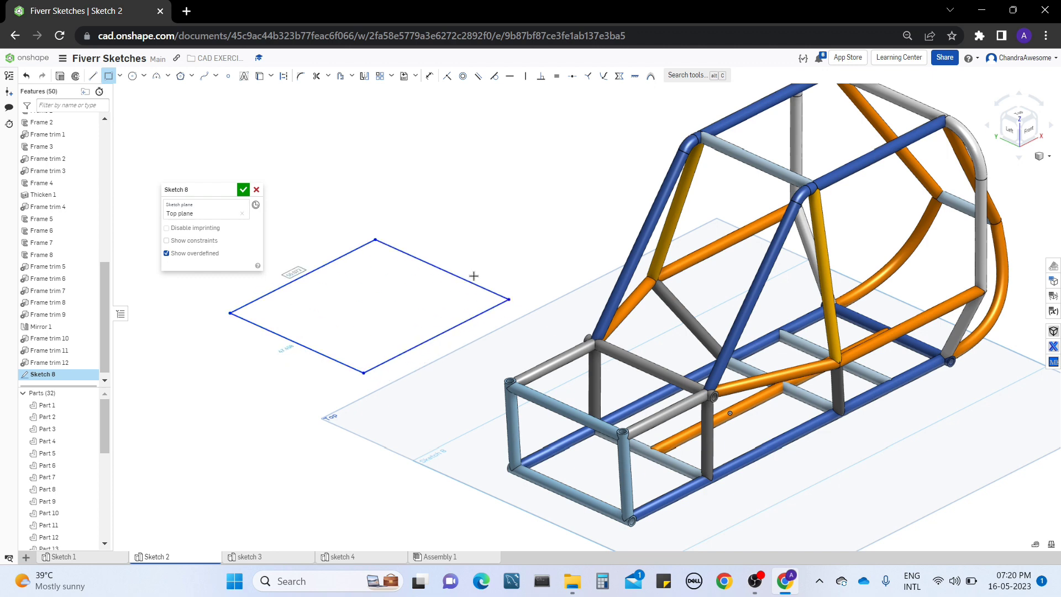
{"action": "left_click", "coordinate": [243, 190]}
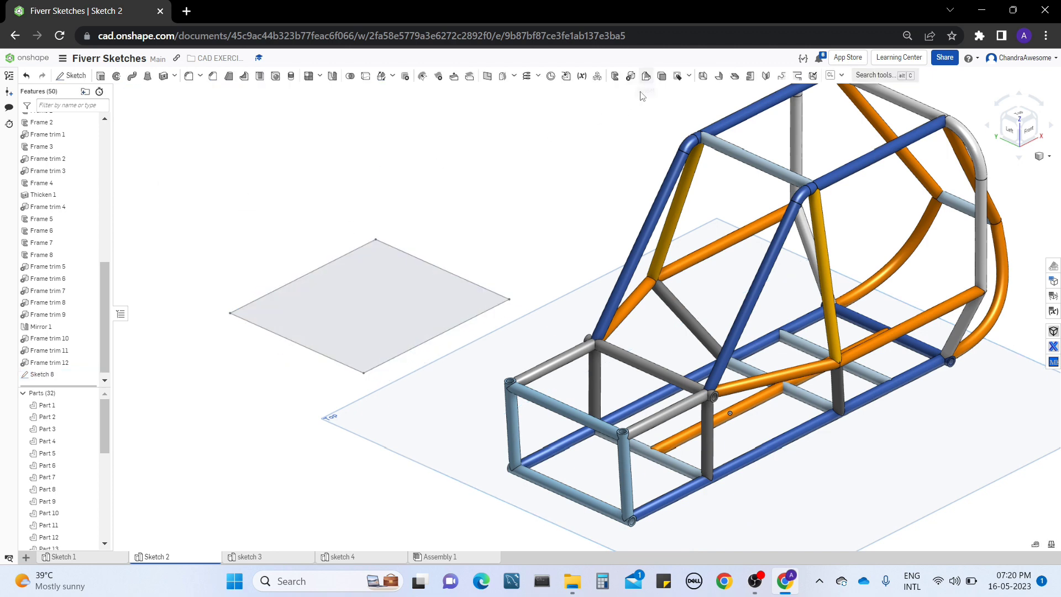
Step: Start a frame with the Rectangular bar profile, selecting two adjoining edges and the face of the new rectangle sketch
{"action": "left_click", "coordinate": [615, 76]}
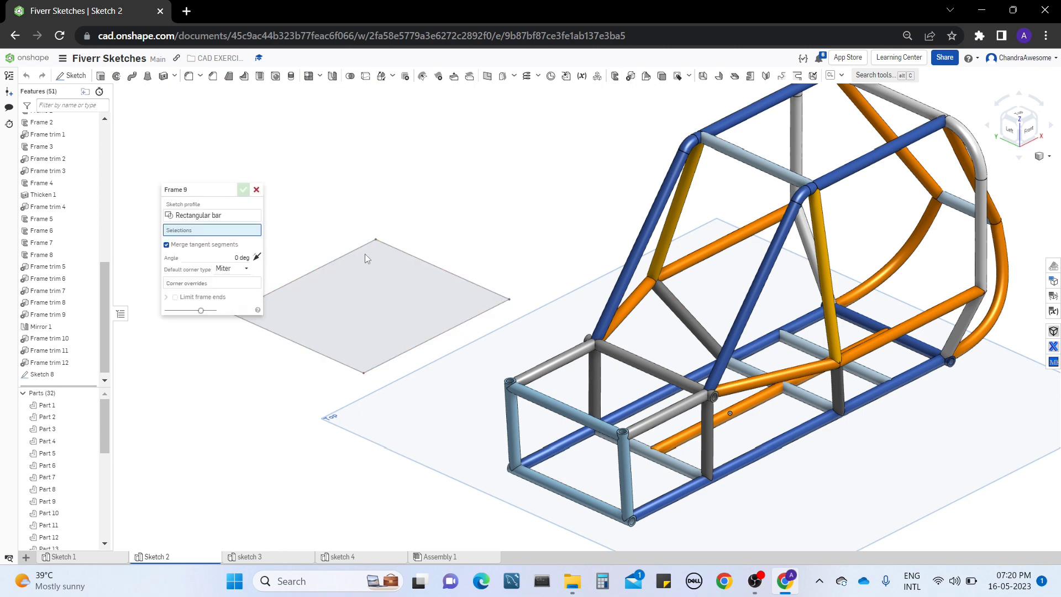
{"action": "left_click", "coordinate": [354, 252]}
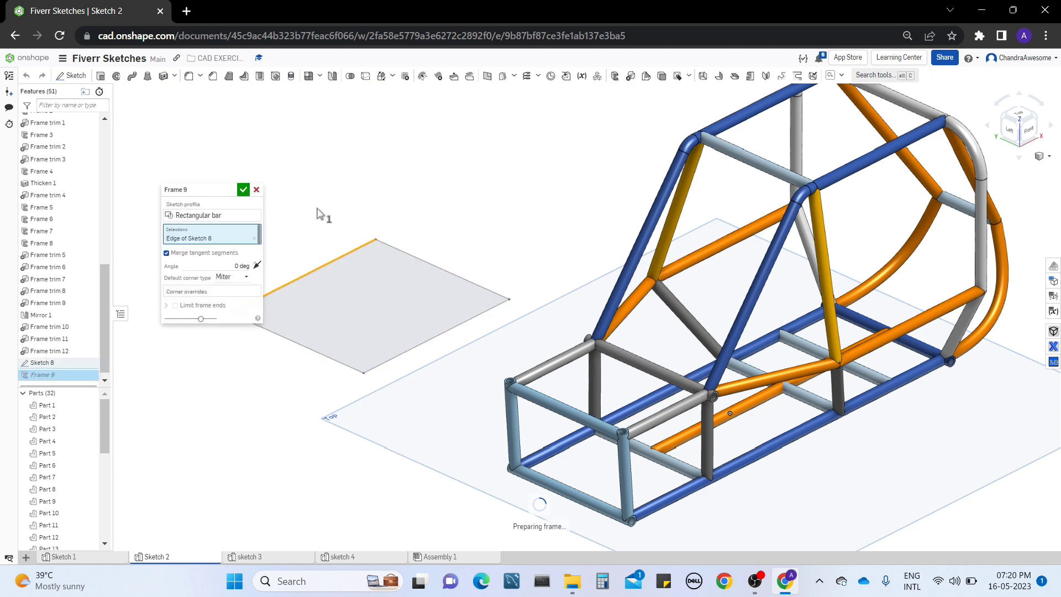
{"action": "middle_click_drag", "start_coordinate": [320, 214], "coordinate": [379, 197]}
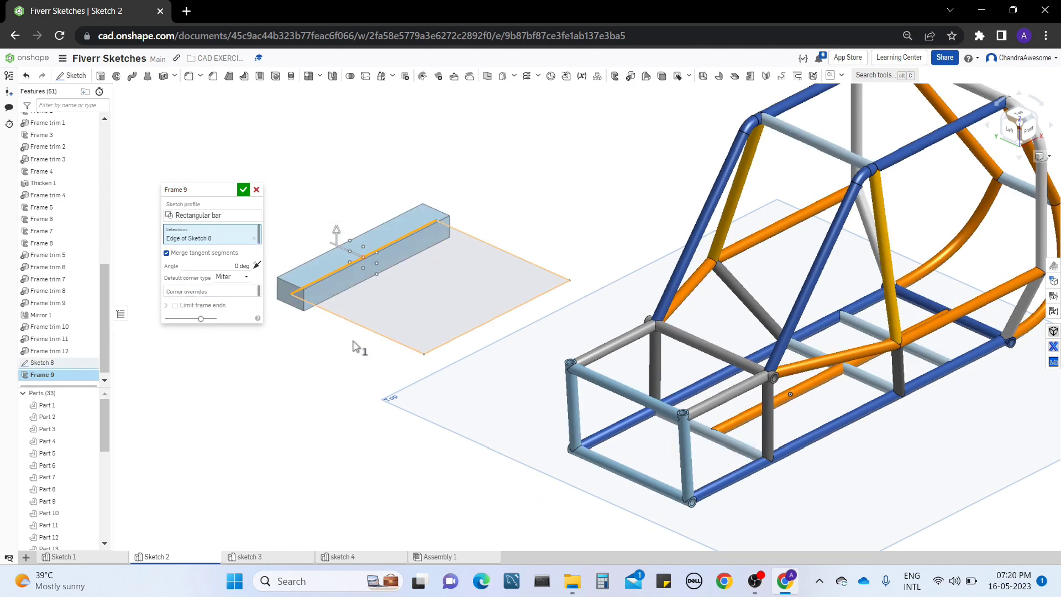
{"action": "left_click", "coordinate": [345, 325]}
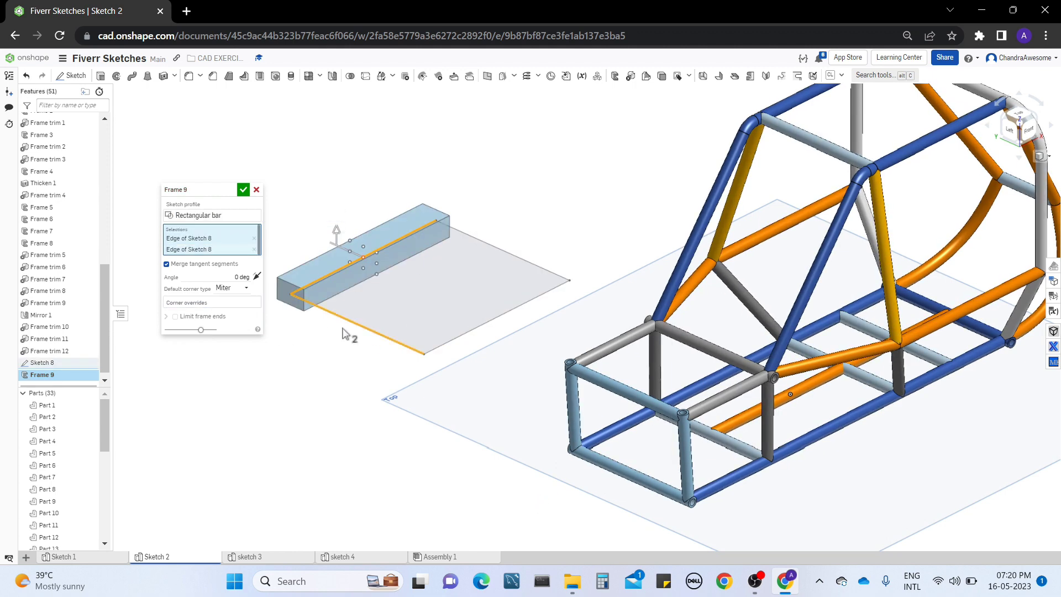
{"action": "left_click", "coordinate": [442, 345]}
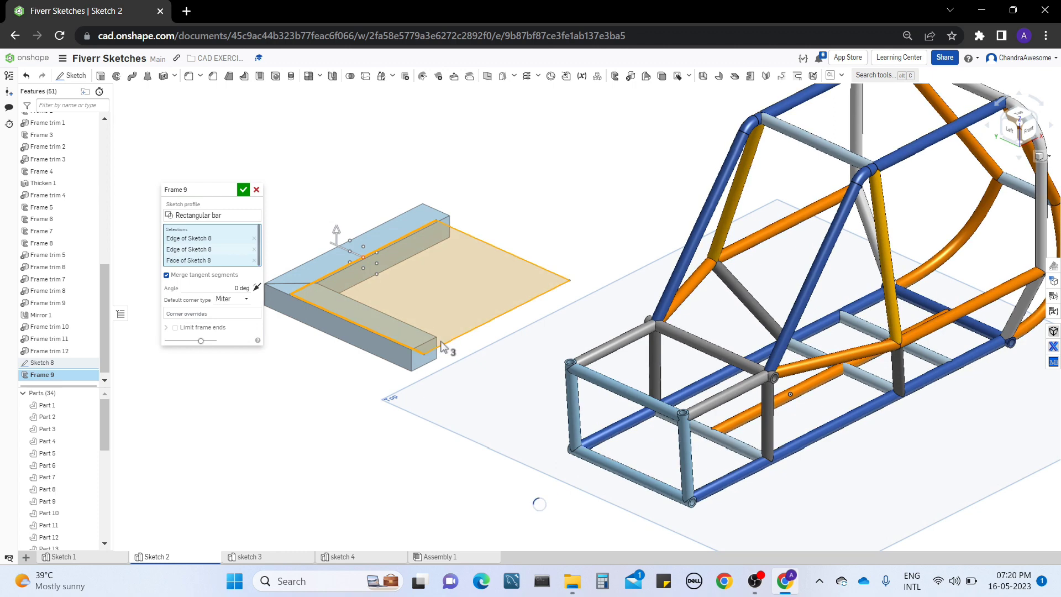
Step: Clear the frame's edge and face selections and select only the face of the rectangle sketch
{"action": "left_click", "coordinate": [245, 260]}
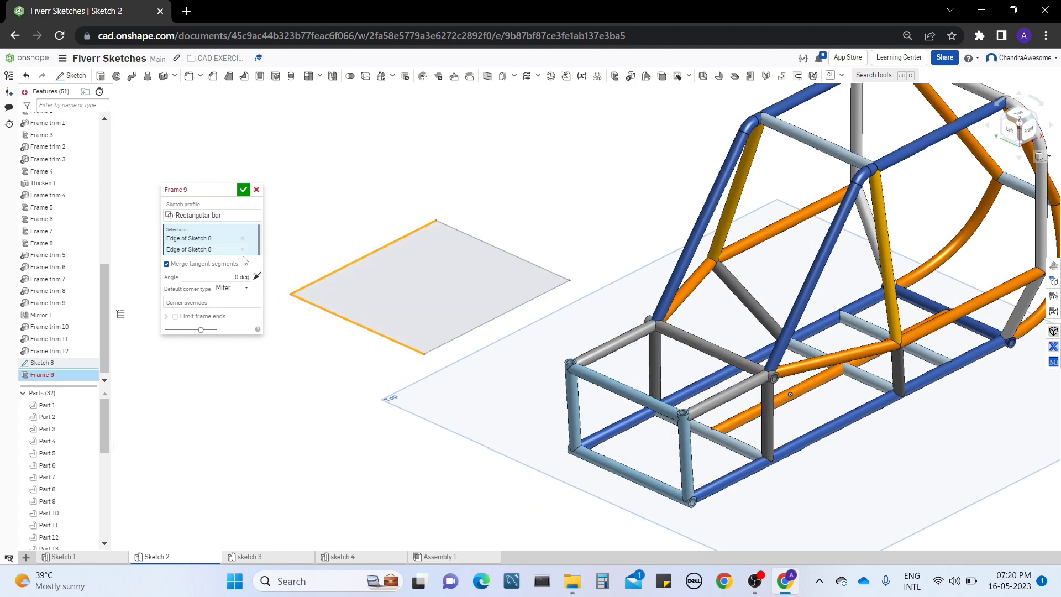
{"action": "left_click", "coordinate": [242, 249]}
{"action": "left_click", "coordinate": [242, 238]}
{"action": "left_click", "coordinate": [367, 284]}
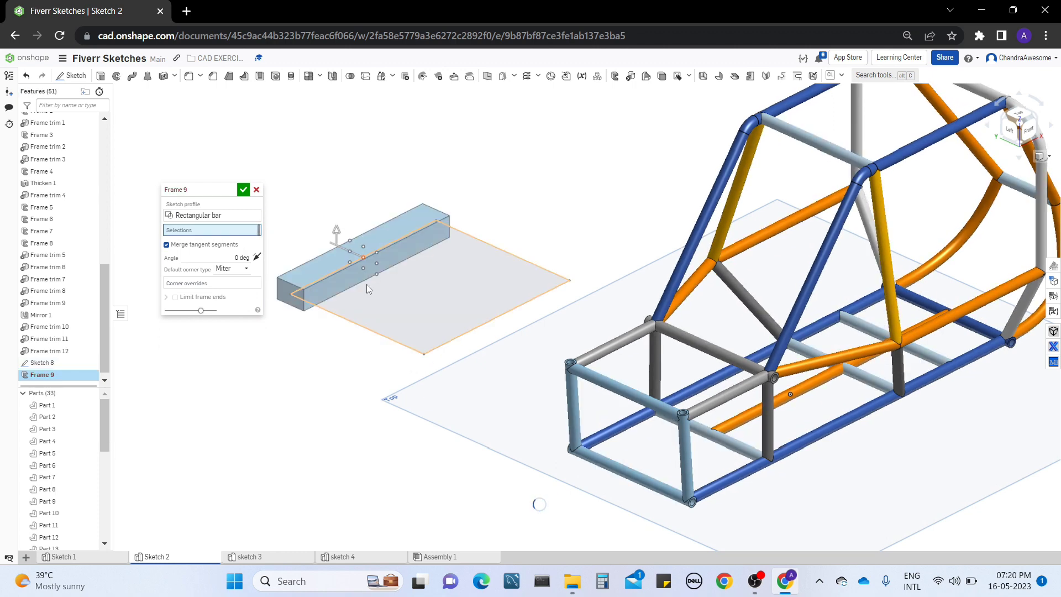
{"action": "left_click", "coordinate": [366, 284]}
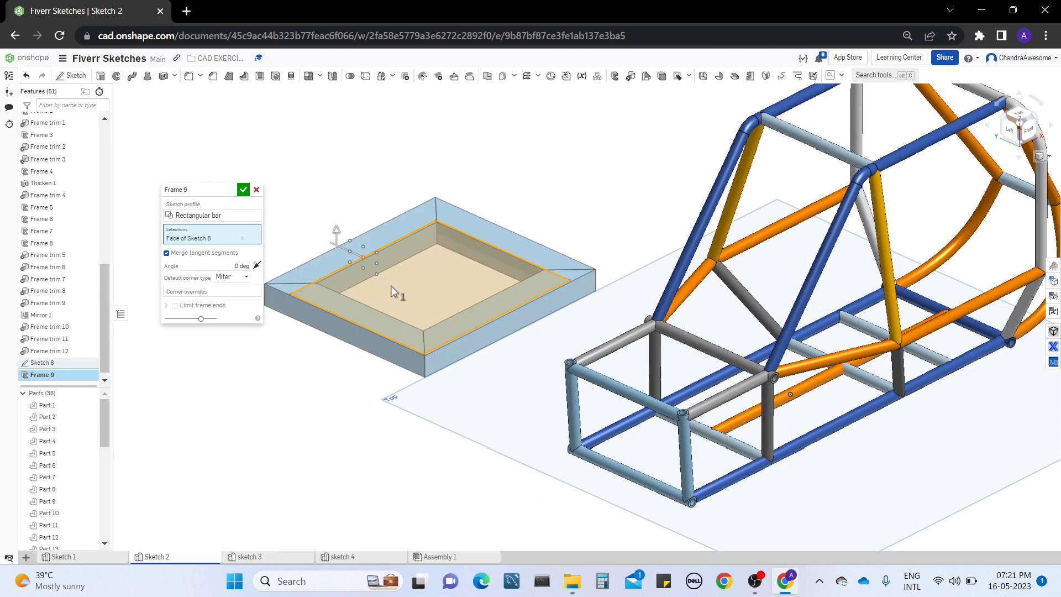
Step: Rotate the rectangular bar profile of the frame freehand to an angle of about 52.7 degrees
{"action": "mouse_move", "coordinate": [551, 198]}
{"action": "right_mouse_down"}
{"action": "mouse_move", "coordinate": [553, 223]}
{"action": "mouse_move", "coordinate": [552, 200]}
{"action": "right_mouse_up"}
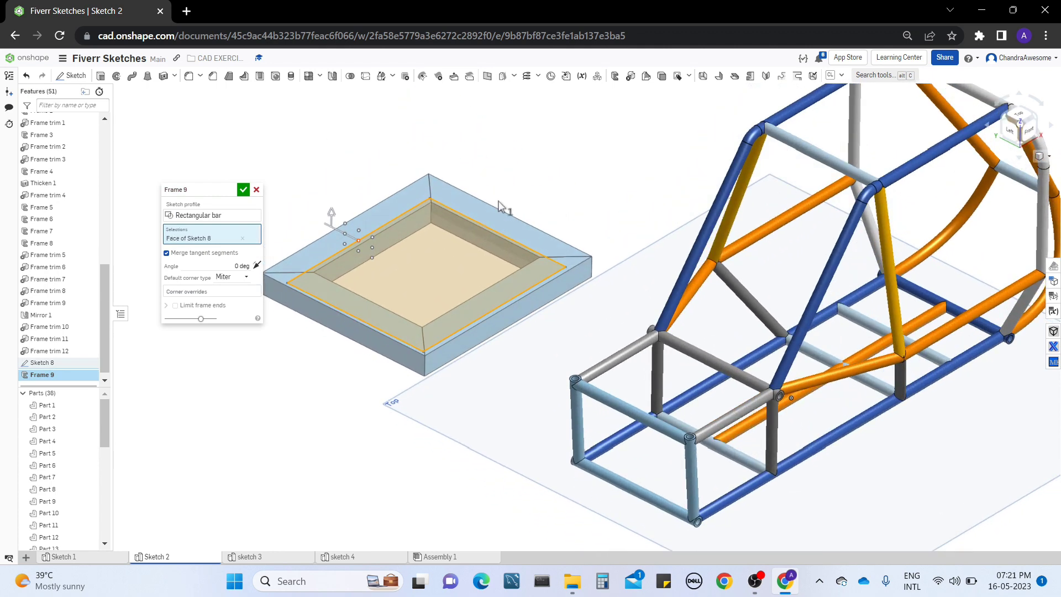
{"action": "middle_click_drag", "start_coordinate": [375, 190], "coordinate": [383, 191]}
{"action": "middle_click_drag", "start_coordinate": [332, 166], "coordinate": [352, 160]}
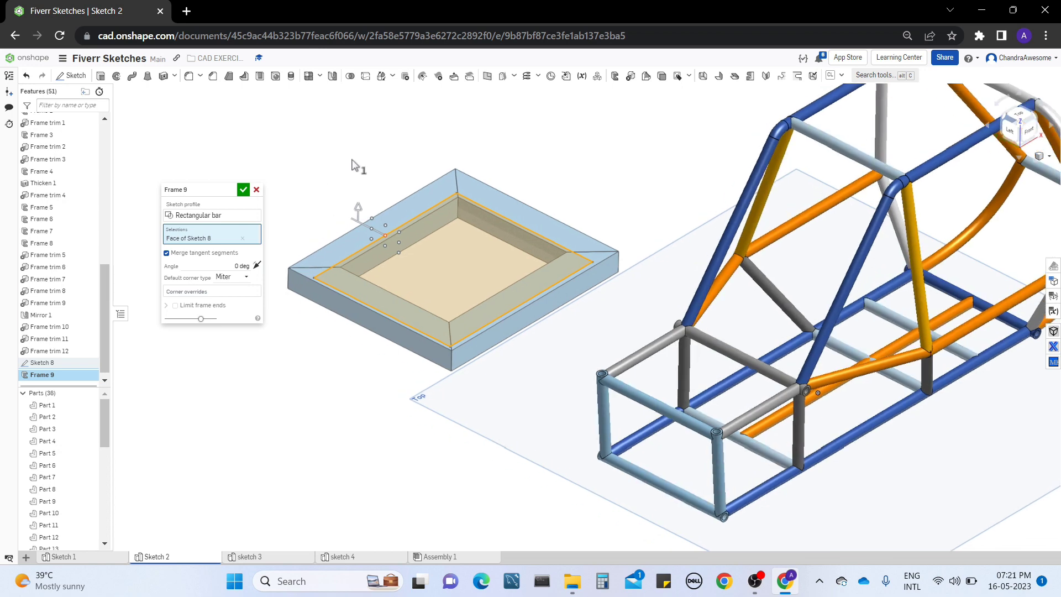
{"action": "right_click_drag", "start_coordinate": [348, 245], "coordinate": [346, 234]}
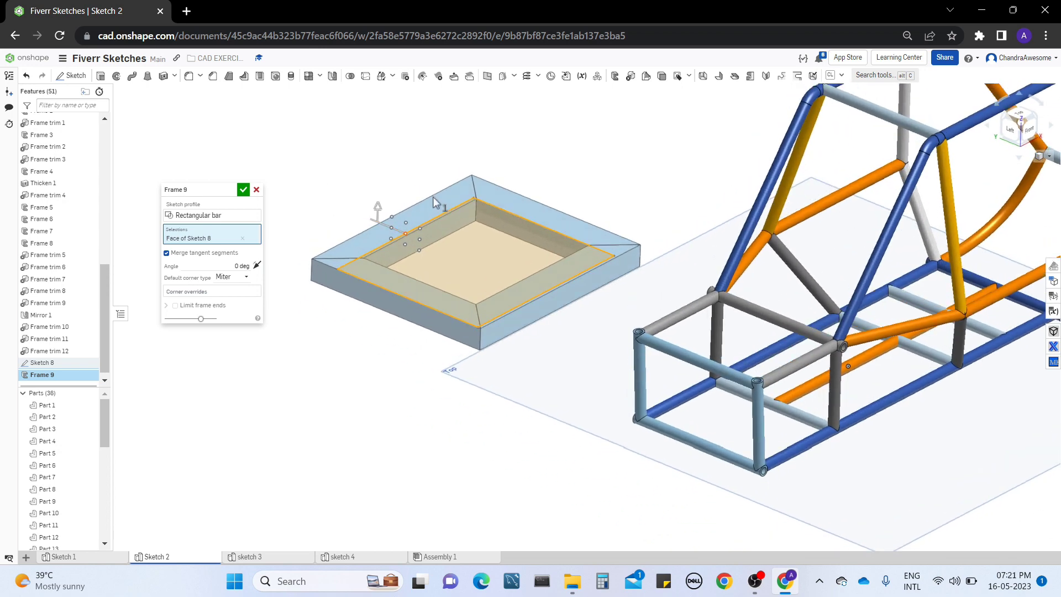
{"action": "middle_click_drag", "start_coordinate": [432, 197], "coordinate": [434, 218]}
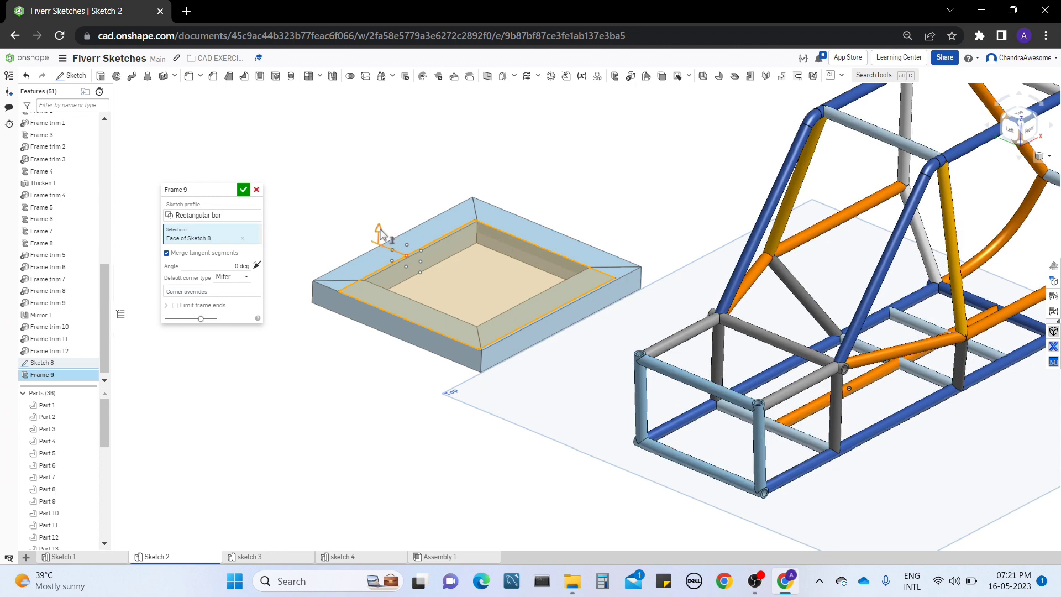
{"action": "mouse_move", "coordinate": [380, 232]}
{"action": "left_mouse_down"}
{"action": "mouse_move", "coordinate": [408, 220]}
{"action": "mouse_move", "coordinate": [421, 266]}
{"action": "mouse_move", "coordinate": [404, 298]}
{"action": "mouse_move", "coordinate": [373, 230]}
{"action": "mouse_move", "coordinate": [402, 246]}
{"action": "mouse_move", "coordinate": [414, 230]}
{"action": "mouse_move", "coordinate": [391, 217]}
{"action": "mouse_move", "coordinate": [373, 228]}
{"action": "left_mouse_up"}
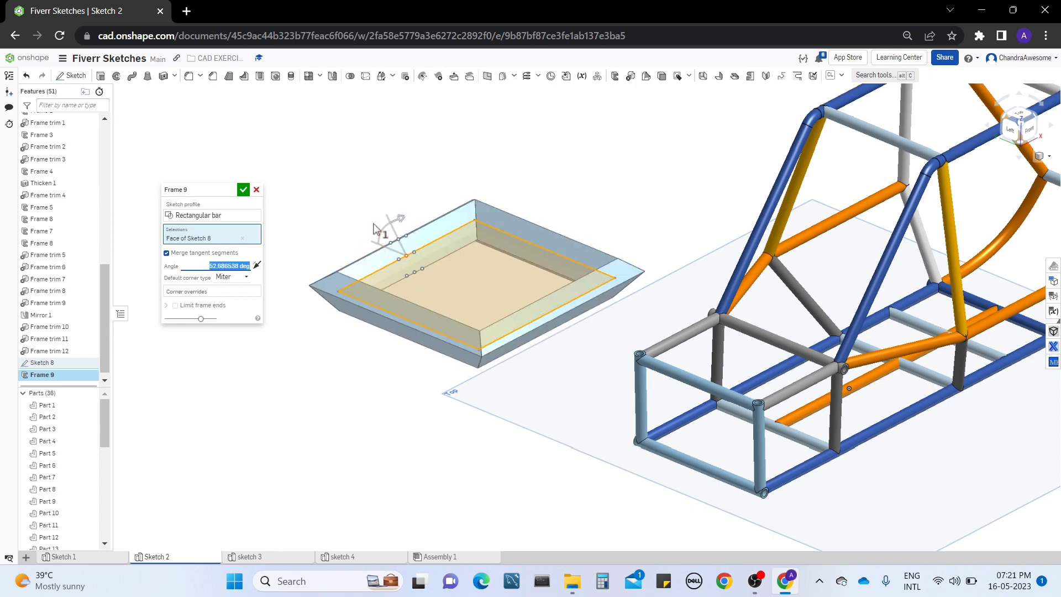
Step: Set the rotation angle of the frame's rectangular bar profile to 90 degrees
{"action": "right_click_drag", "start_coordinate": [374, 228], "coordinate": [431, 221]}
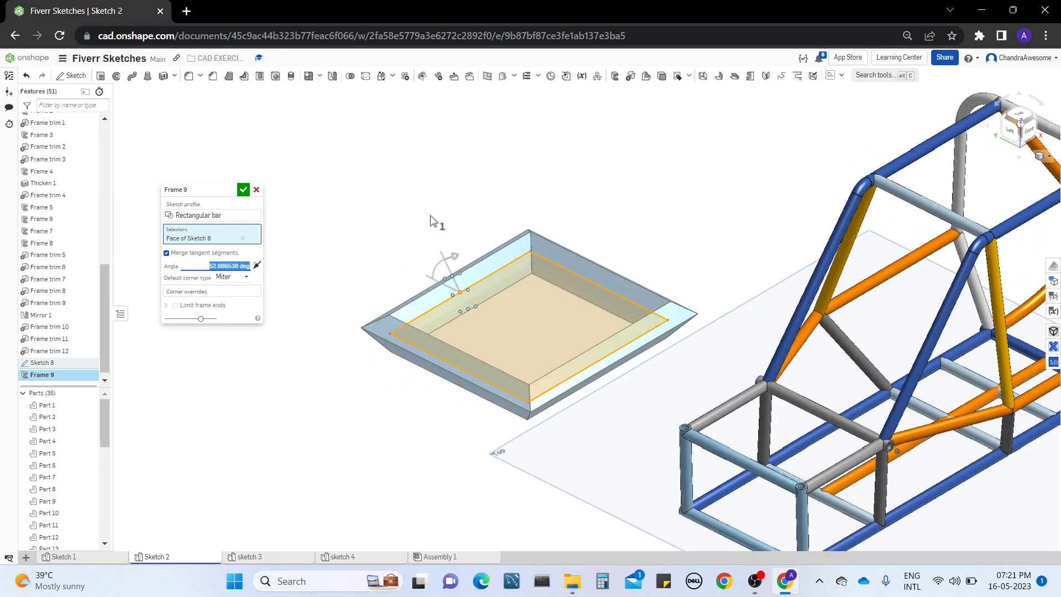
{"action": "middle_click_drag", "start_coordinate": [431, 215], "coordinate": [413, 221]}
{"action": "left_click_drag", "start_coordinate": [435, 260], "coordinate": [450, 278]}
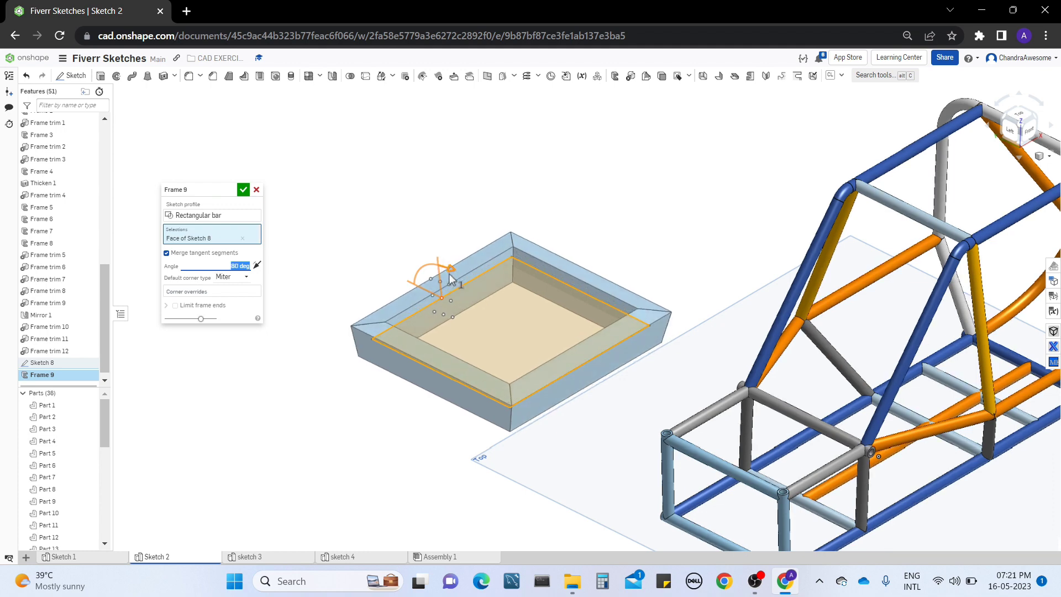
{"action": "type", "text": "90"}
{"action": "key", "text": "Return"}
Step: Try a profile angle of 110 degrees on the rectangular frame and settle on 20 degrees
{"action": "right_click_drag", "start_coordinate": [590, 233], "coordinate": [506, 248]}
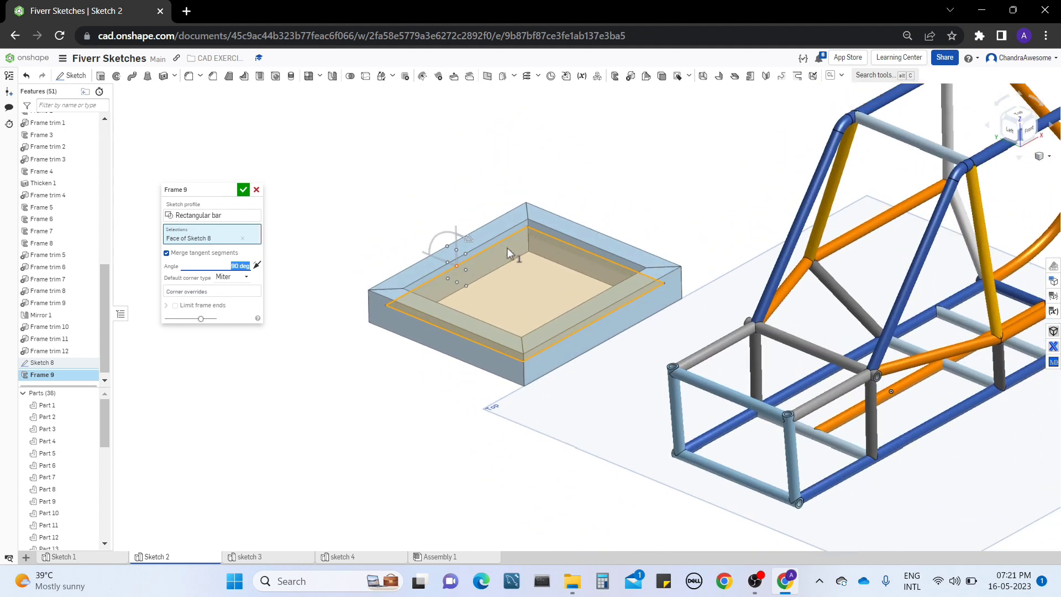
{"action": "left_click_drag", "start_coordinate": [478, 250], "coordinate": [483, 255]}
{"action": "right_click_drag", "start_coordinate": [594, 177], "coordinate": [459, 282]}
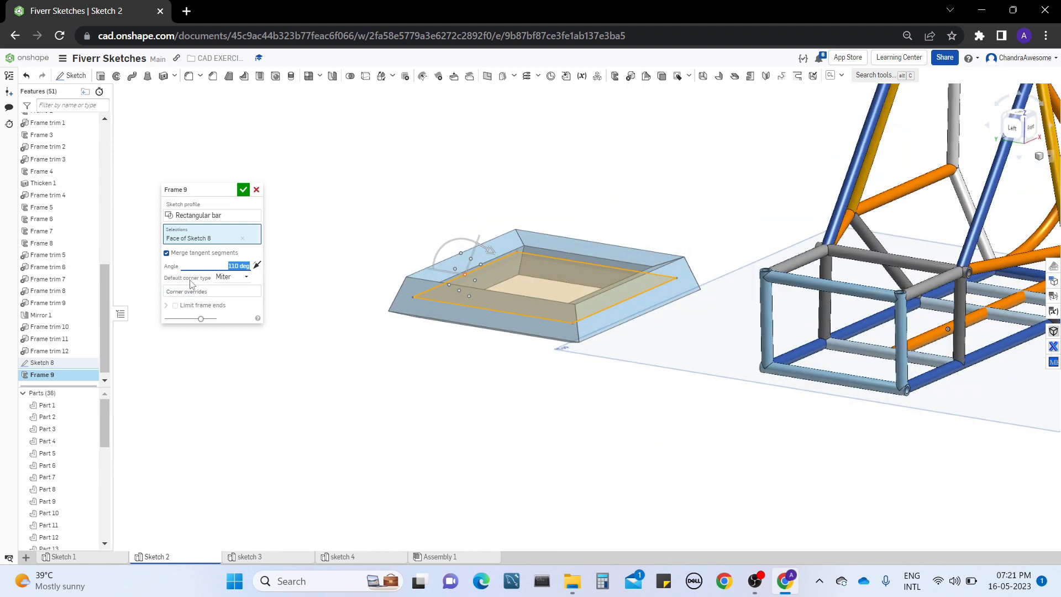
{"action": "right_click_drag", "start_coordinate": [502, 170], "coordinate": [524, 257]}
{"action": "left_click_drag", "start_coordinate": [487, 252], "coordinate": [431, 236]}
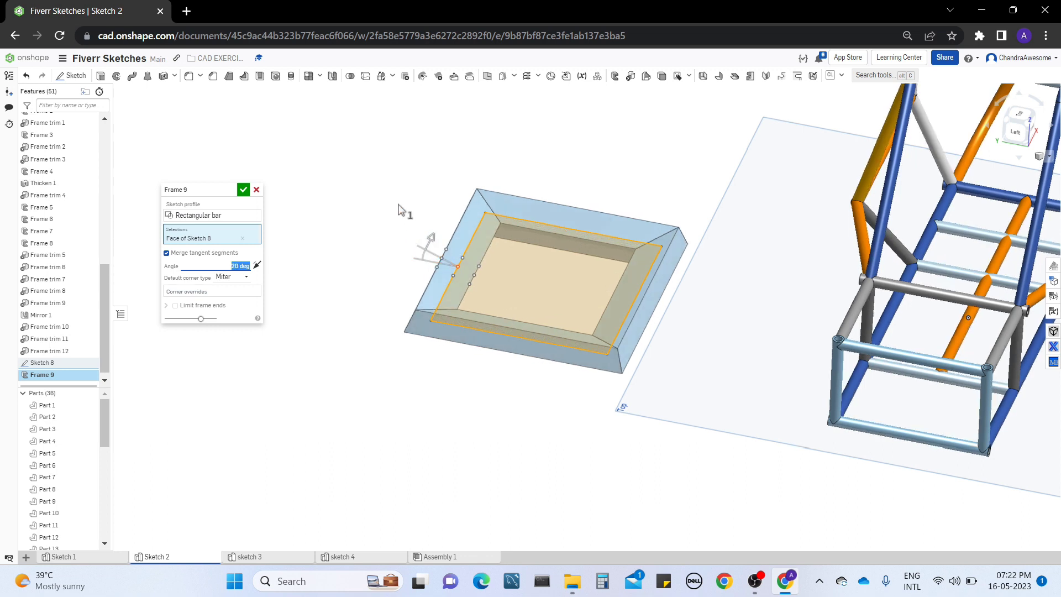
Step: Set the default corner type of the rectangular frame to Butt and examine the corners
{"action": "middle_click_drag", "start_coordinate": [398, 205], "coordinate": [380, 240]}
{"action": "left_click", "coordinate": [234, 277]}
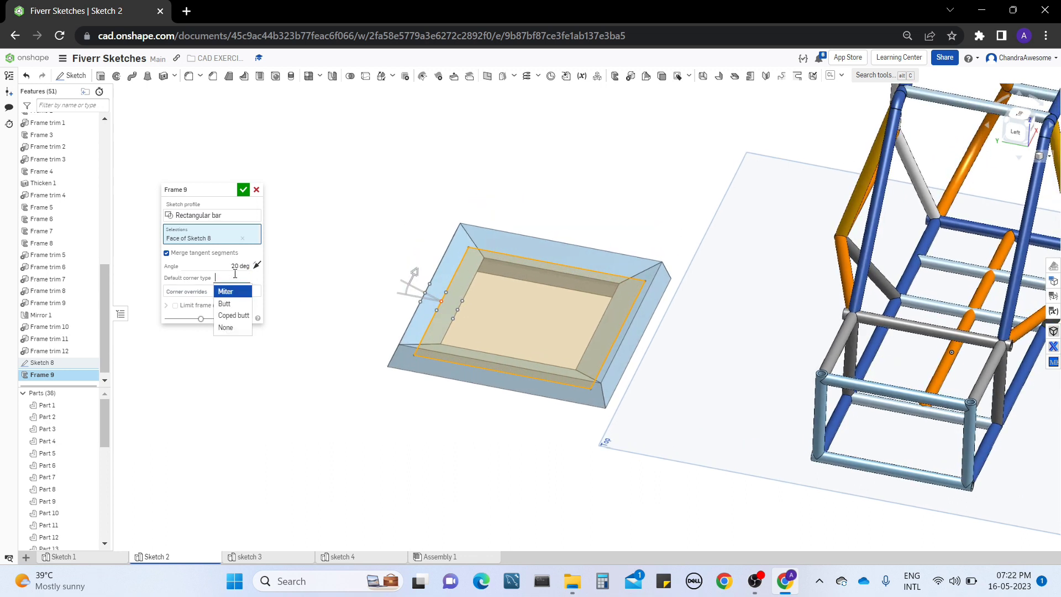
{"action": "left_click", "coordinate": [239, 304]}
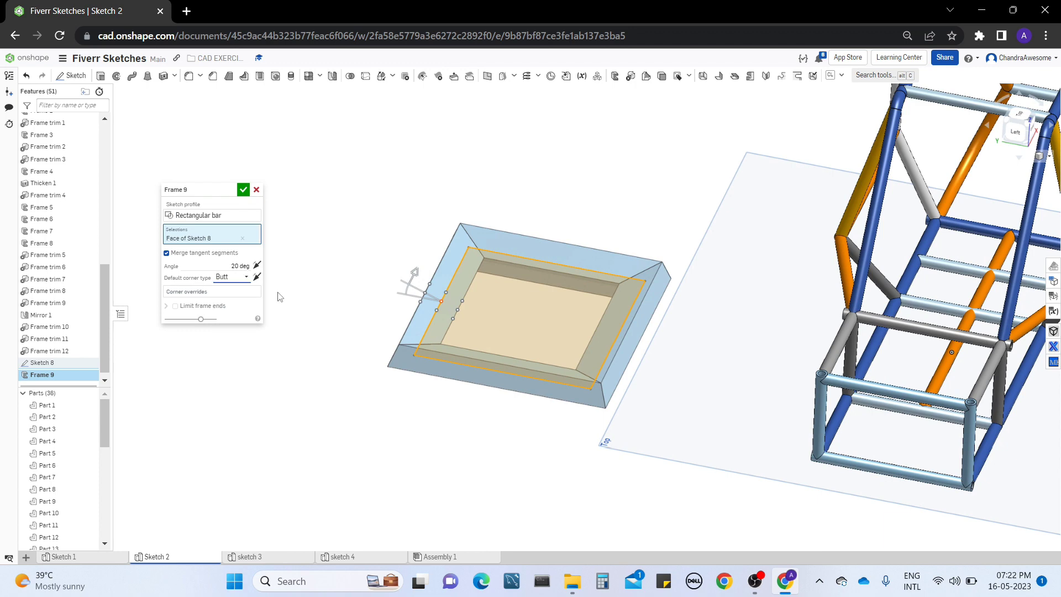
{"action": "right_click_drag", "start_coordinate": [630, 173], "coordinate": [615, 210]}
{"action": "right_click_drag", "start_coordinate": [615, 215], "coordinate": [626, 186]}
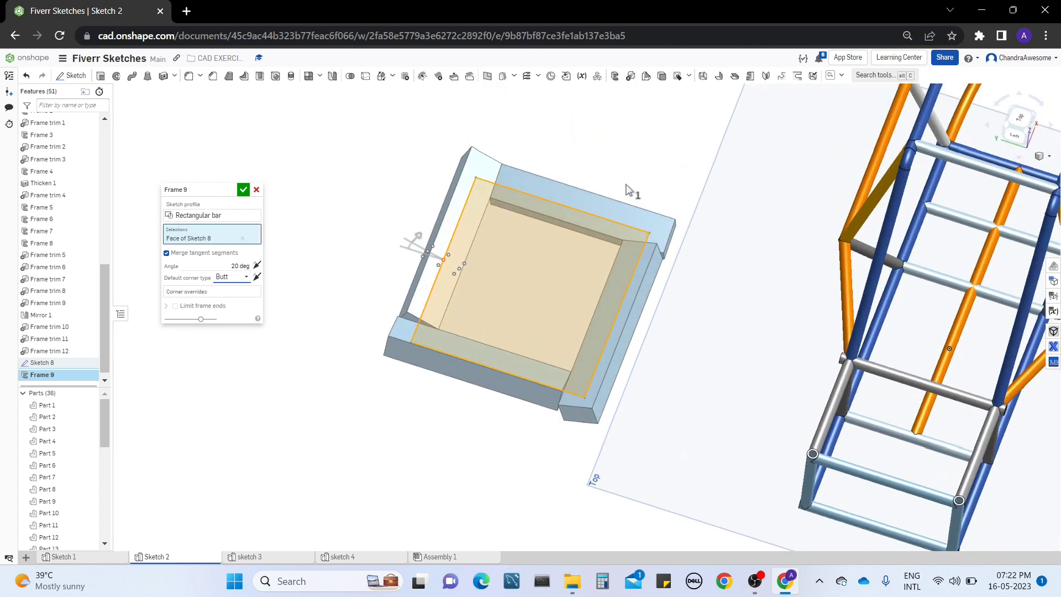
Step: Change the default corner type of the rectangular frame to Coped butt and examine the joints
{"action": "left_click", "coordinate": [241, 277]}
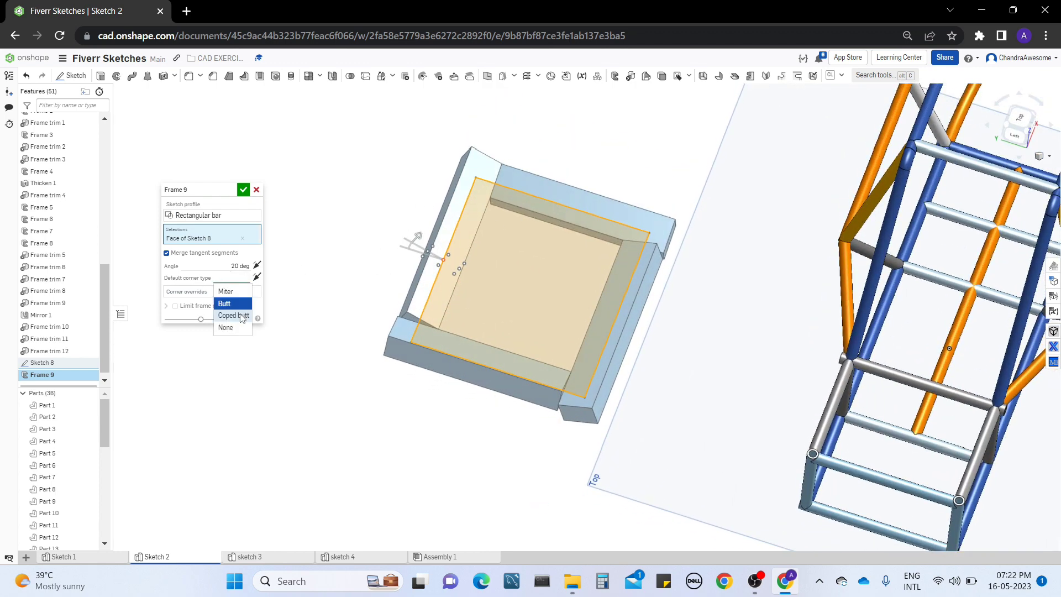
{"action": "left_click", "coordinate": [241, 315]}
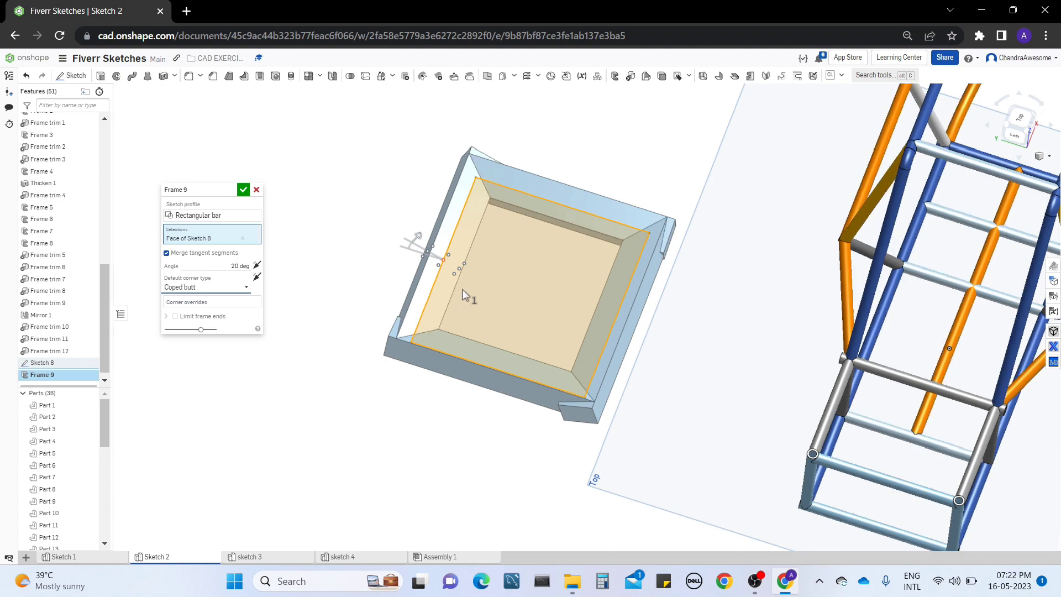
{"action": "right_click_drag", "start_coordinate": [468, 296], "coordinate": [378, 272]}
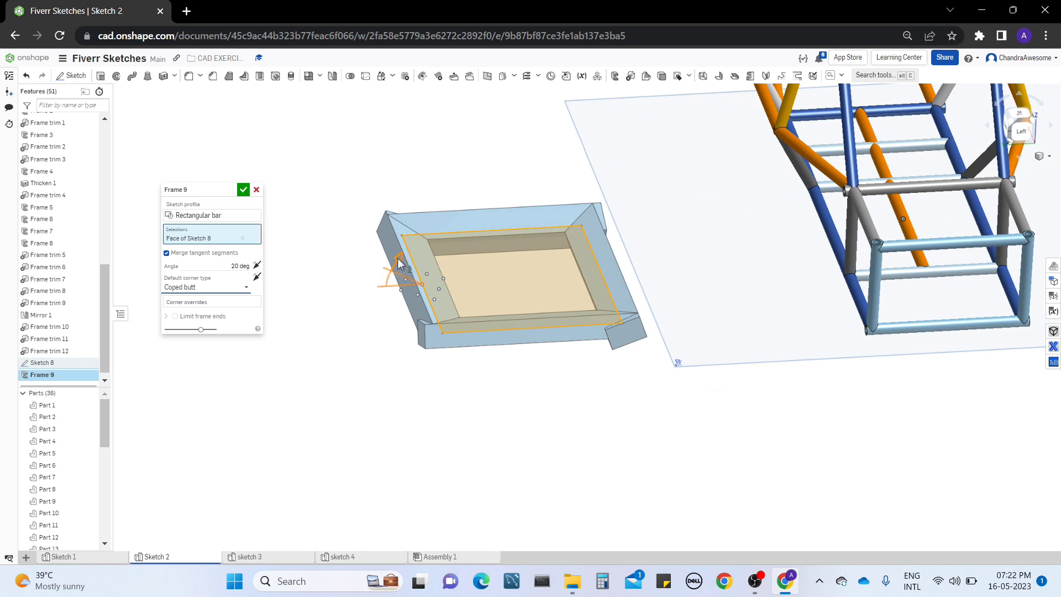
Step: Set the rotation angle of the frame's rectangular bar profile to 0 degrees
{"action": "left_click_drag", "start_coordinate": [398, 261], "coordinate": [458, 275]}
{"action": "mouse_move", "coordinate": [484, 336]}
{"action": "right_mouse_down"}
{"action": "mouse_move", "coordinate": [476, 314]}
{"action": "mouse_move", "coordinate": [496, 208]}
{"action": "mouse_move", "coordinate": [467, 346]}
{"action": "mouse_move", "coordinate": [523, 303]}
{"action": "mouse_move", "coordinate": [552, 239]}
{"action": "mouse_move", "coordinate": [524, 232]}
{"action": "mouse_move", "coordinate": [573, 292]}
{"action": "mouse_move", "coordinate": [611, 215]}
{"action": "mouse_move", "coordinate": [530, 208]}
{"action": "mouse_move", "coordinate": [575, 421]}
{"action": "mouse_move", "coordinate": [569, 320]}
{"action": "mouse_move", "coordinate": [592, 280]}
{"action": "mouse_move", "coordinate": [497, 359]}
{"action": "mouse_move", "coordinate": [479, 393]}
{"action": "right_mouse_up"}
{"action": "left_click_drag", "start_coordinate": [482, 386], "coordinate": [512, 404]}
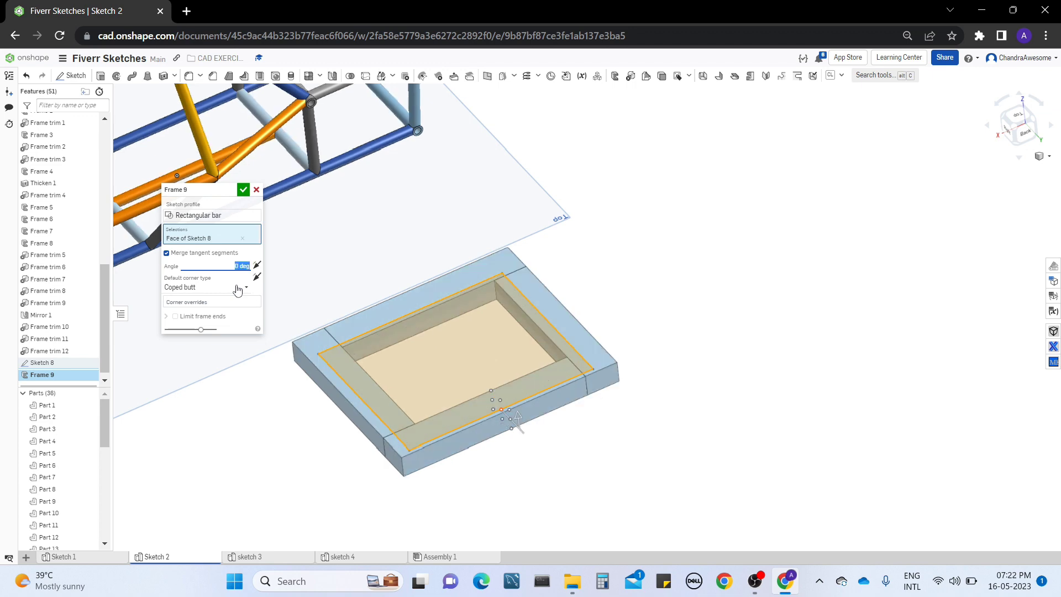
{"action": "right_click_drag", "start_coordinate": [863, 373], "coordinate": [863, 406]}
{"action": "mouse_move", "coordinate": [270, 355]}
{"action": "right_mouse_down"}
{"action": "mouse_move", "coordinate": [318, 395]}
{"action": "mouse_move", "coordinate": [395, 232]}
{"action": "mouse_move", "coordinate": [321, 316]}
{"action": "right_mouse_up"}
{"action": "middle_click_drag", "start_coordinate": [359, 281], "coordinate": [383, 273]}
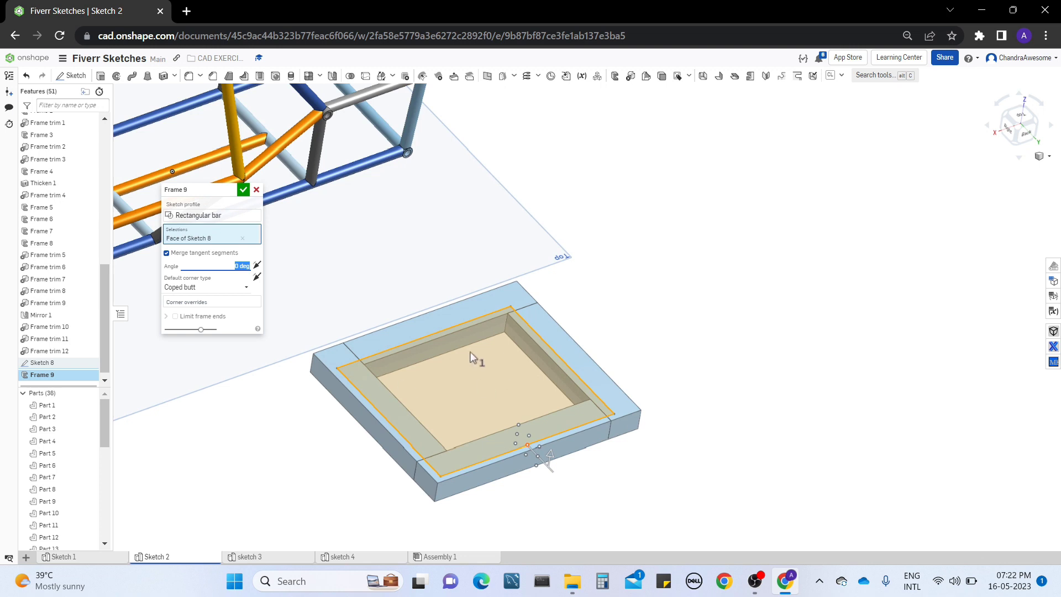
Step: Try a flipped Coped butt override on one corner vertex of the rectangle sketch, and remove the override
{"action": "left_click", "coordinate": [180, 308]}
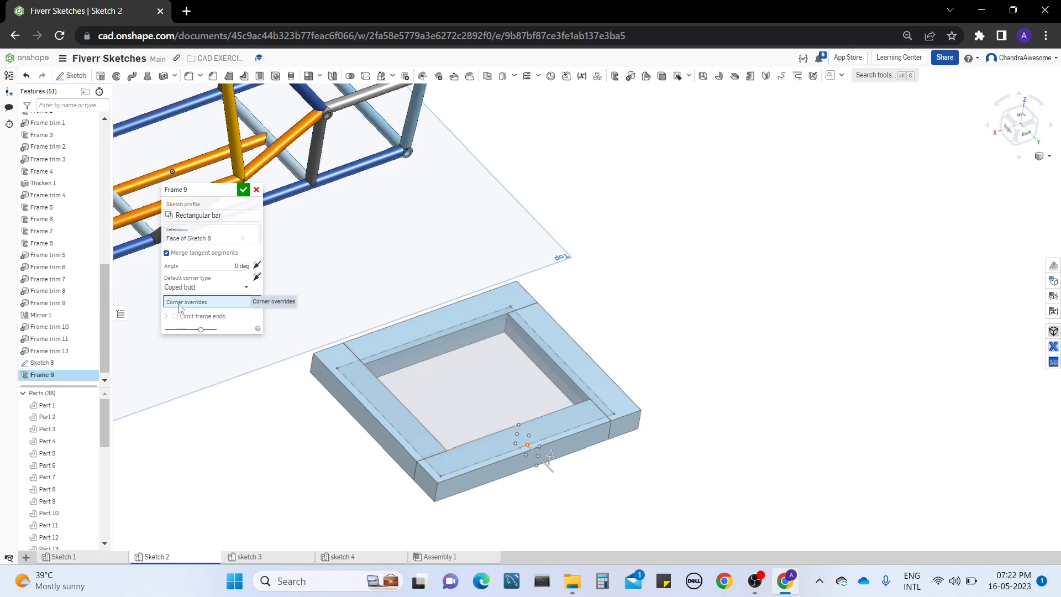
{"action": "left_click", "coordinate": [336, 370]}
{"action": "right_click_drag", "start_coordinate": [337, 372], "coordinate": [330, 419]}
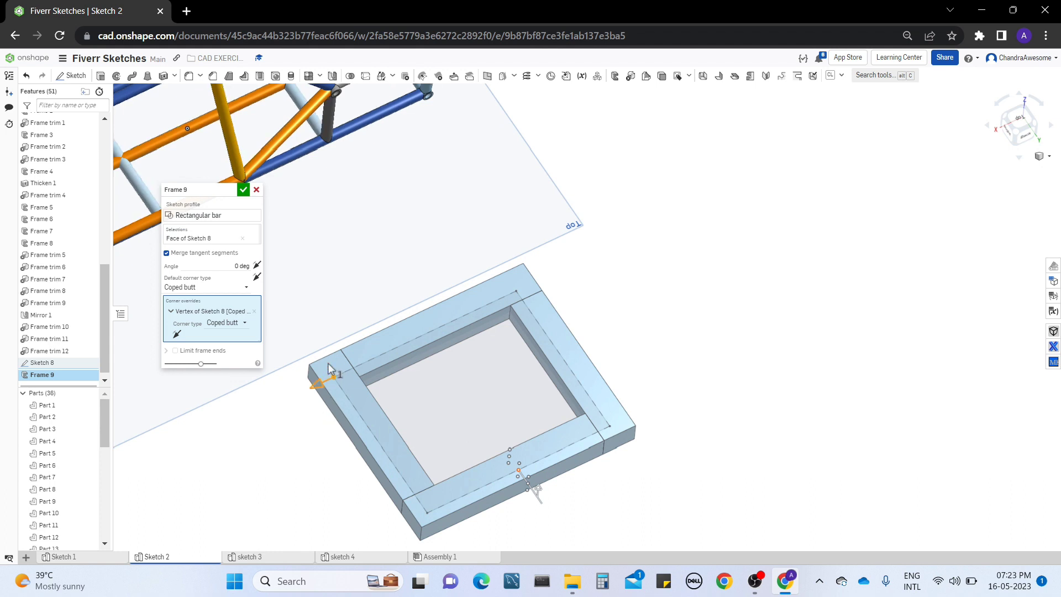
{"action": "right_click_drag", "start_coordinate": [426, 403], "coordinate": [397, 389]}
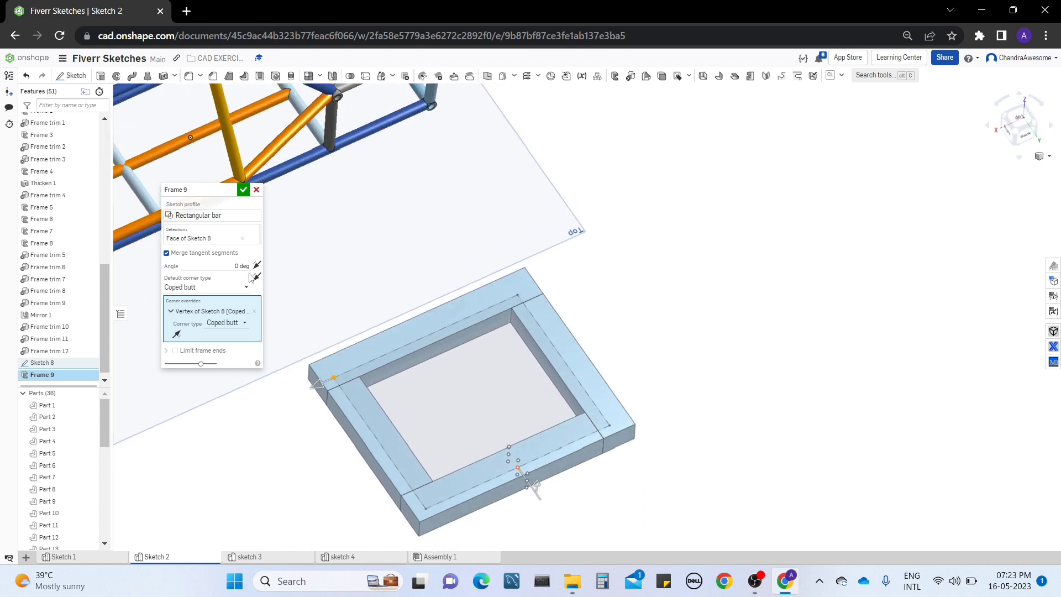
{"action": "left_click", "coordinate": [242, 312]}
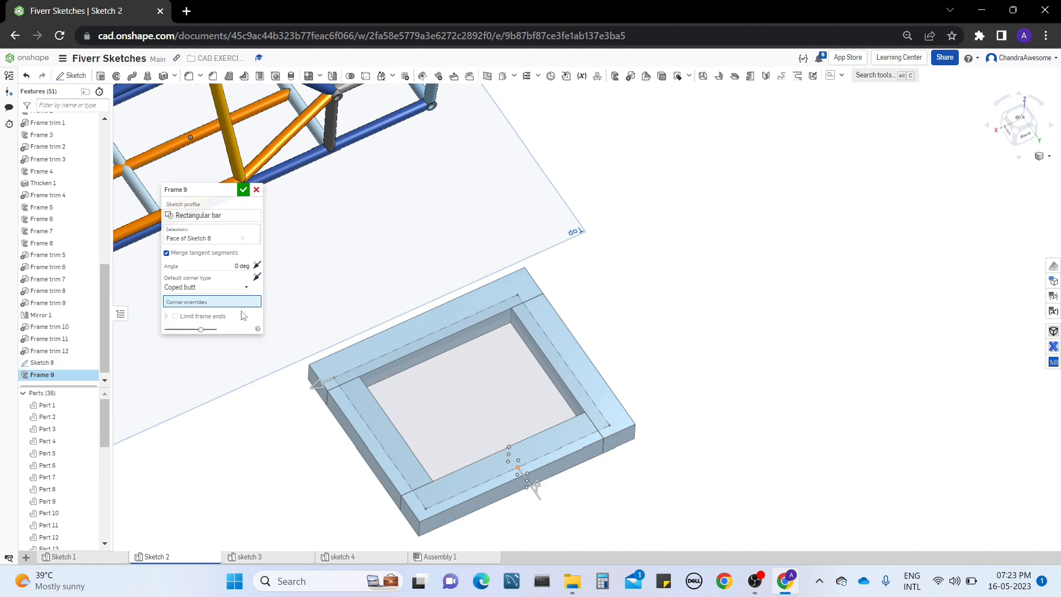
Step: Set the default corner type of the rectangular frame to Miter and accept the frame feature
{"action": "right_click_drag", "start_coordinate": [502, 400], "coordinate": [486, 386]}
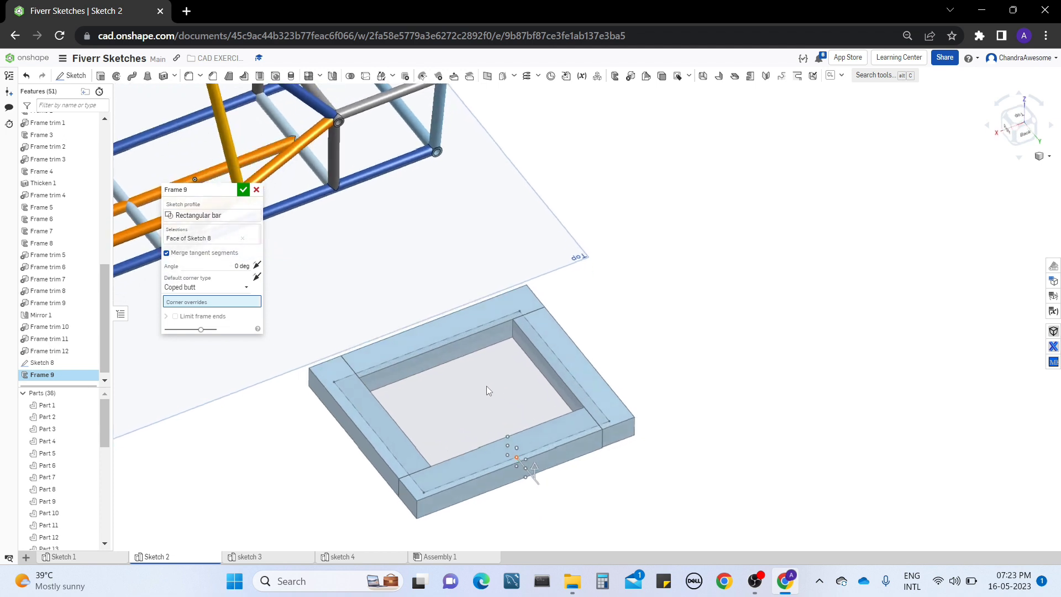
{"action": "left_click", "coordinate": [235, 288]}
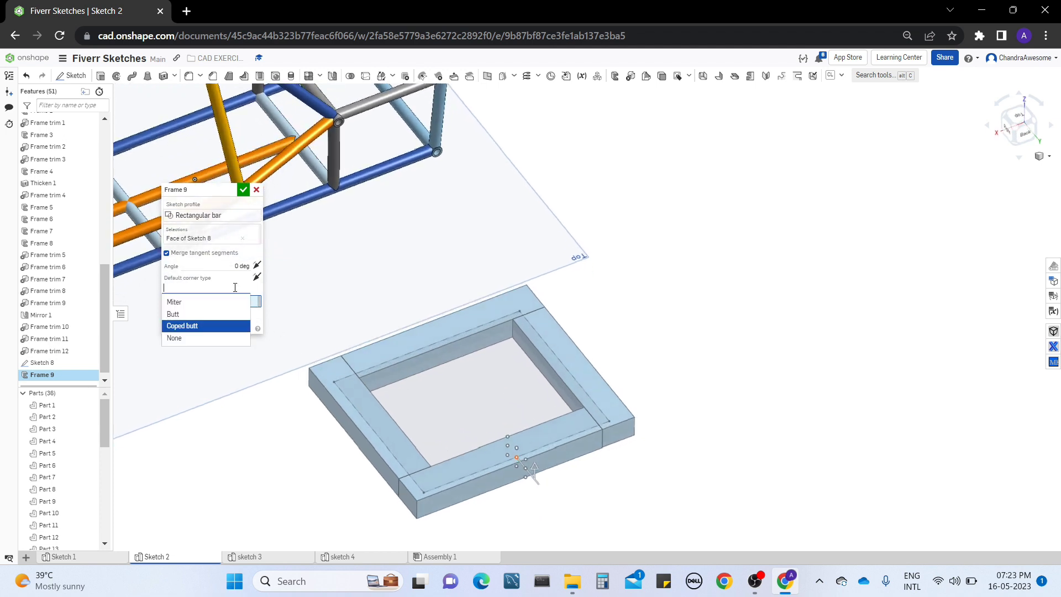
{"action": "left_click", "coordinate": [217, 307]}
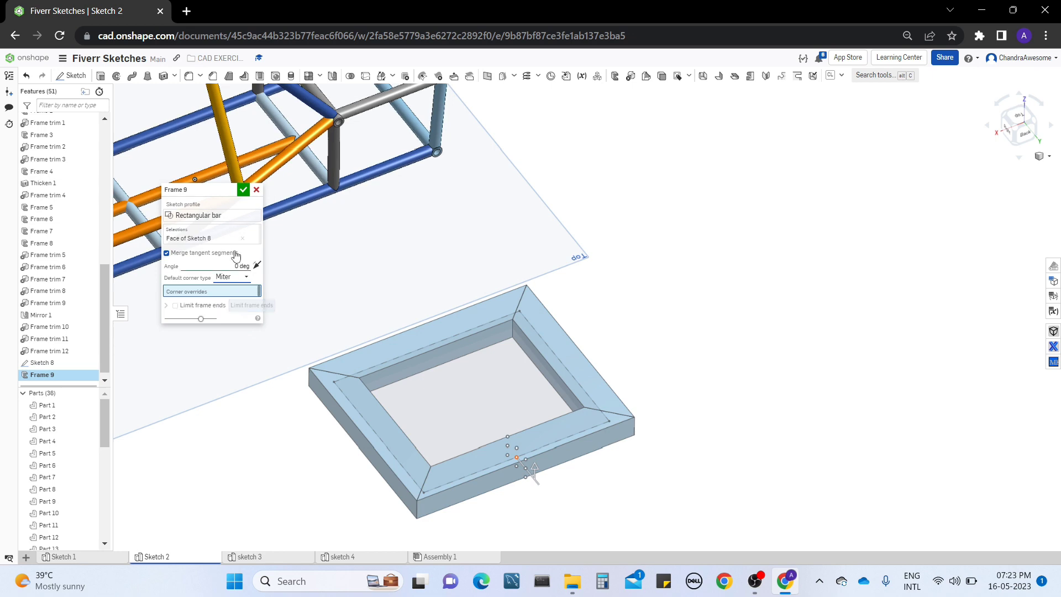
{"action": "left_click", "coordinate": [244, 189]}
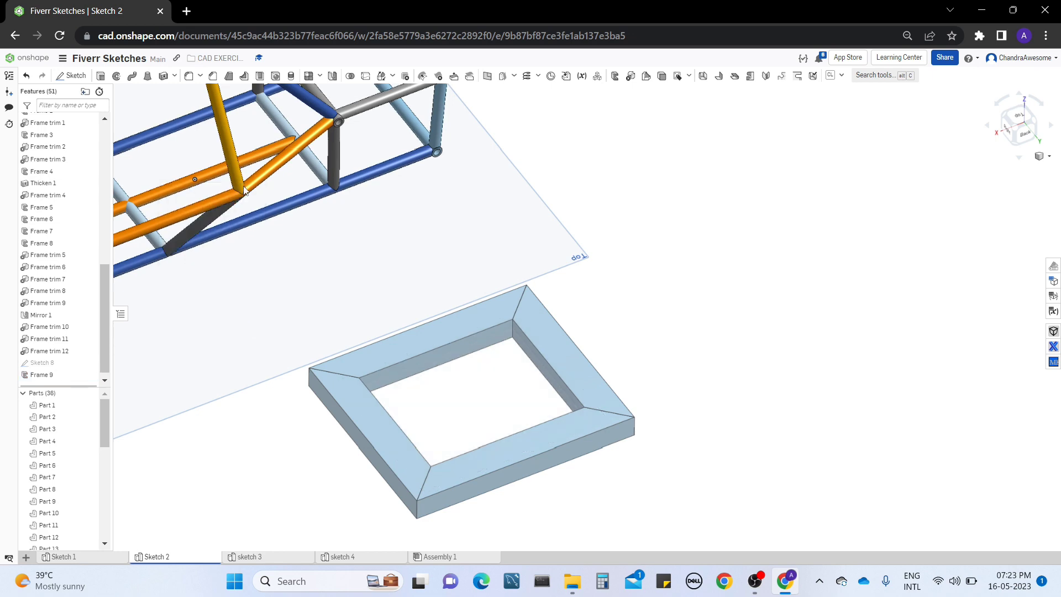
Step: Start a Gusset feature and select a vertical inner corner edge of the rectangular frame
{"action": "key", "text": "n"}
{"action": "right_click_drag", "start_coordinate": [423, 398], "coordinate": [623, 343]}
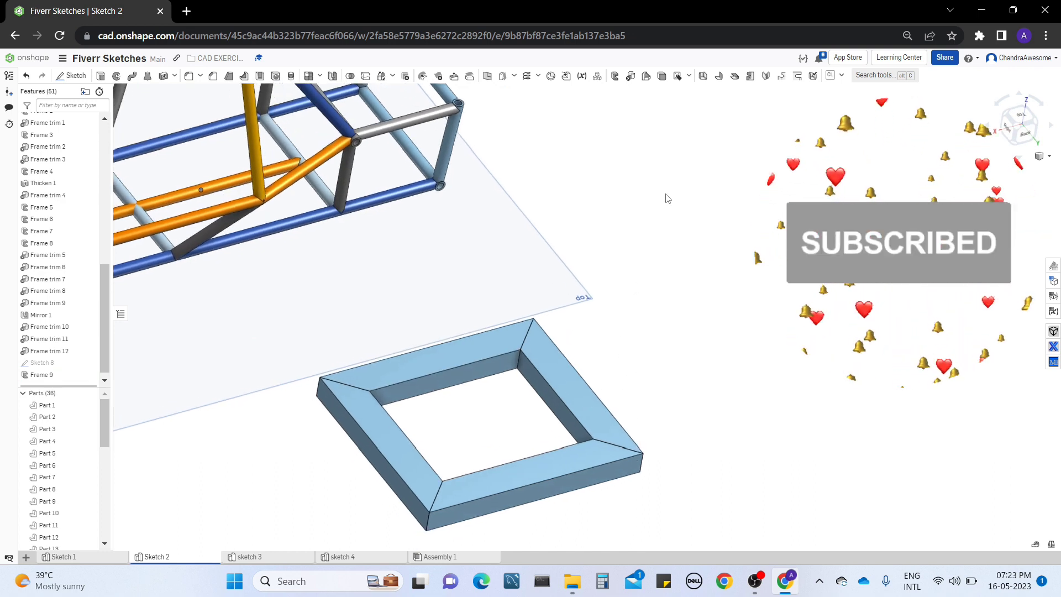
{"action": "left_click", "coordinate": [645, 80]}
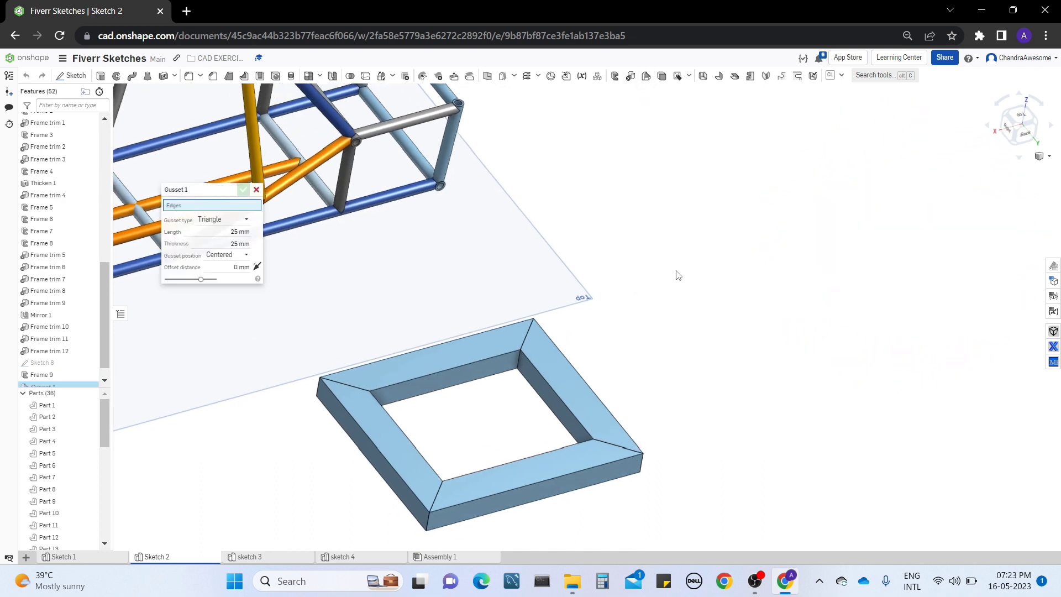
{"action": "mouse_move", "coordinate": [677, 277]}
{"action": "right_mouse_down"}
{"action": "mouse_move", "coordinate": [684, 263]}
{"action": "mouse_move", "coordinate": [672, 260]}
{"action": "right_mouse_up"}
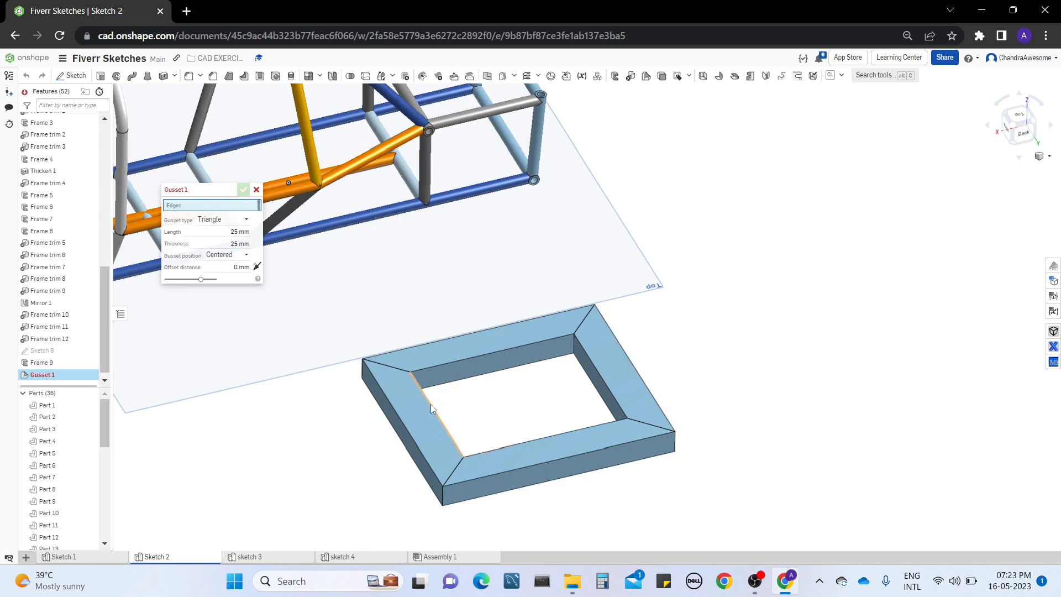
{"action": "right_click_drag", "start_coordinate": [430, 403], "coordinate": [419, 369]}
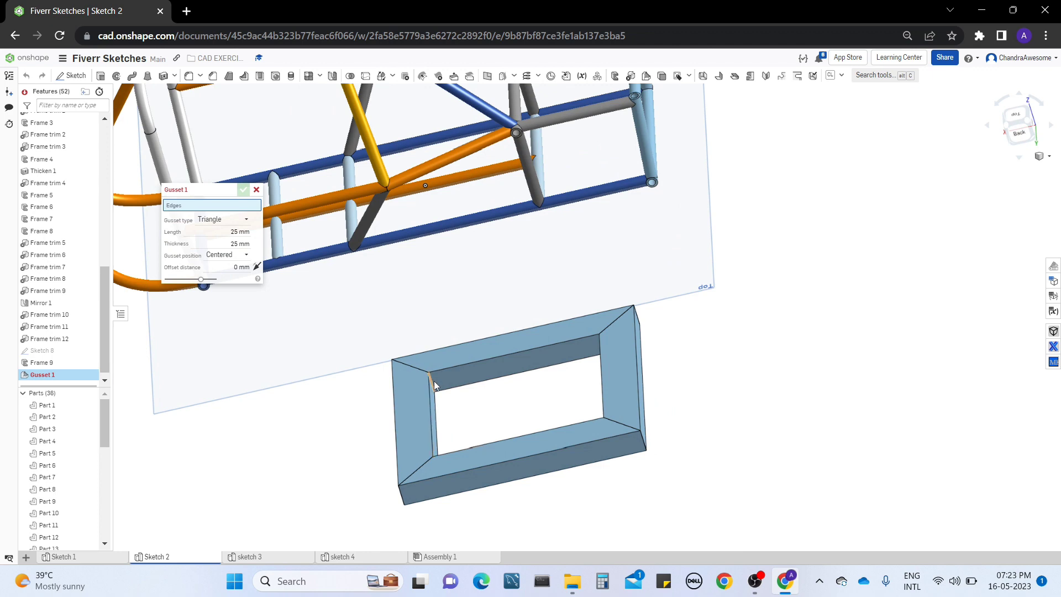
{"action": "left_click", "coordinate": [432, 379]}
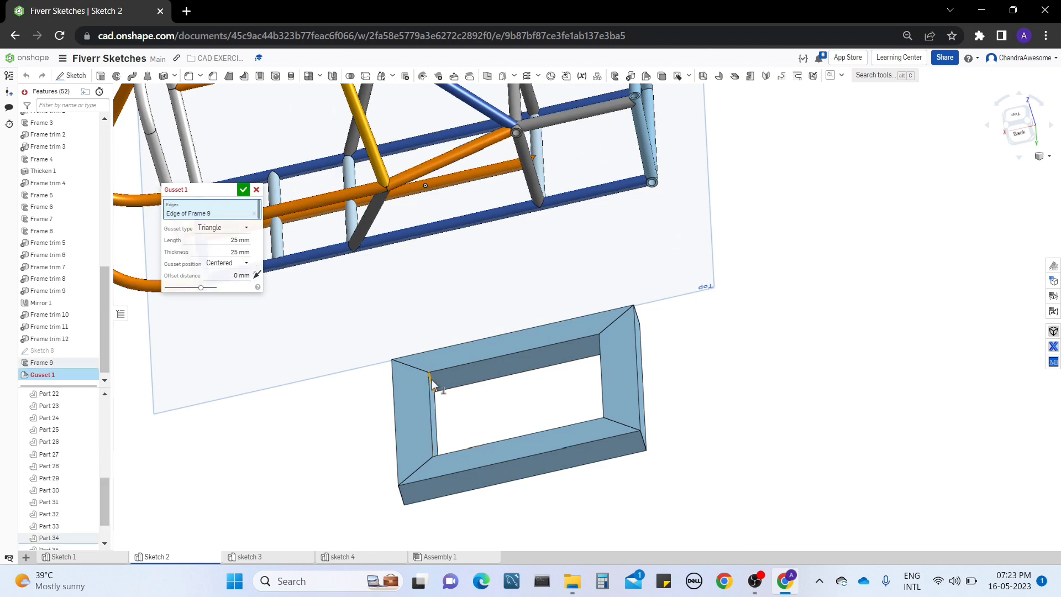
{"action": "right_click_drag", "start_coordinate": [439, 379], "coordinate": [440, 454]}
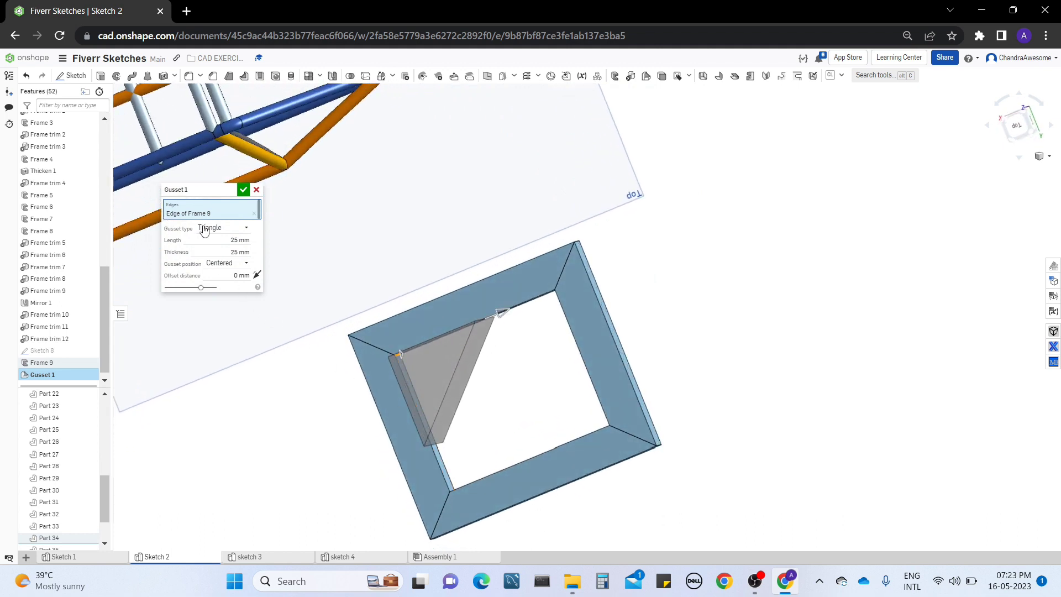
Step: Check the available gusset types, keep Triangle, and examine the gusset preview at the frame corner
{"action": "left_click", "coordinate": [240, 228]}
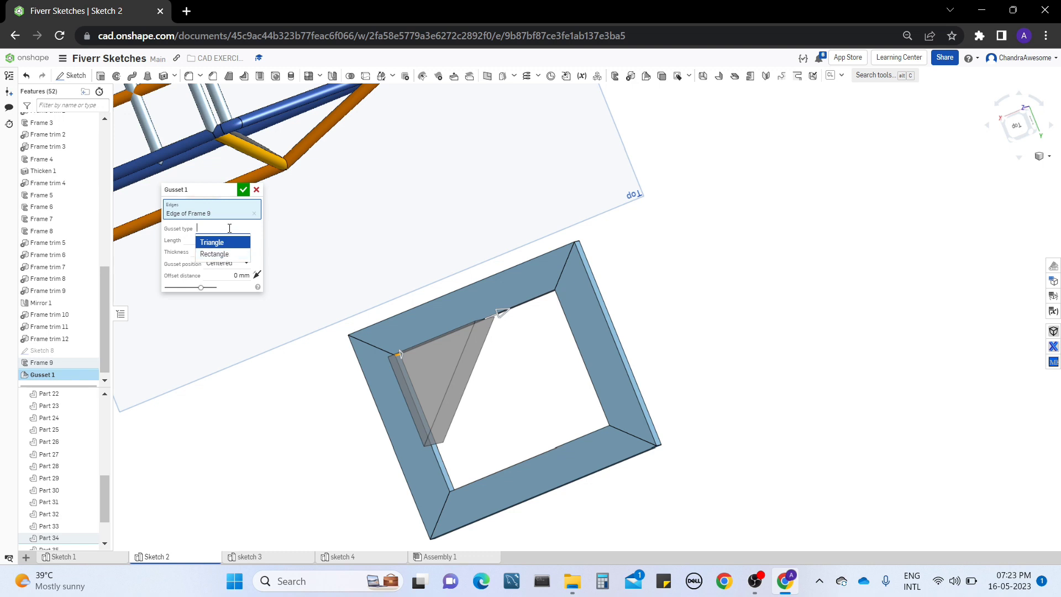
{"action": "left_click", "coordinate": [314, 362]}
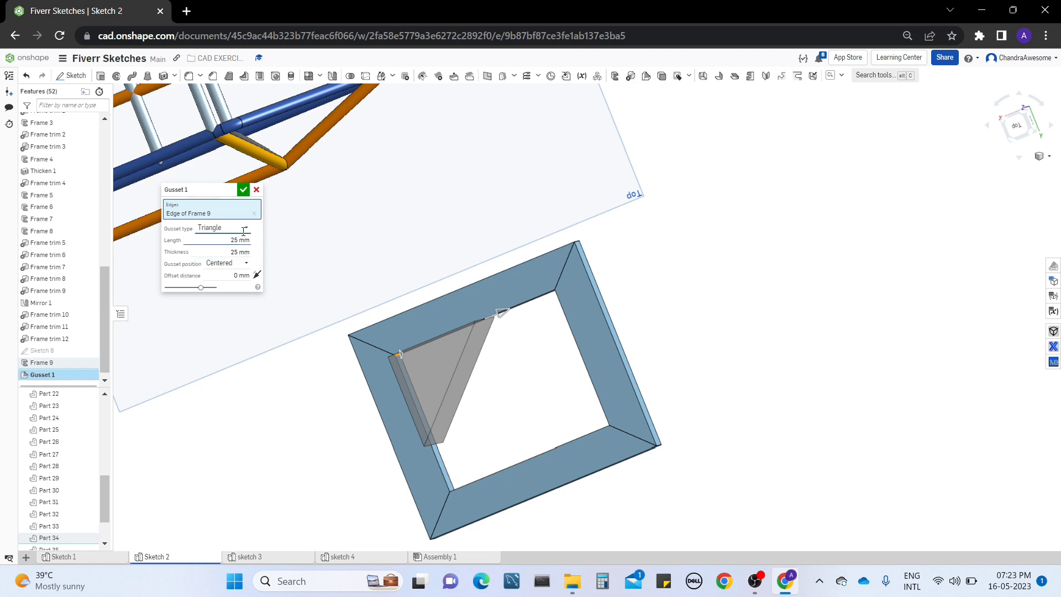
{"action": "right_click_drag", "start_coordinate": [506, 367], "coordinate": [513, 320]}
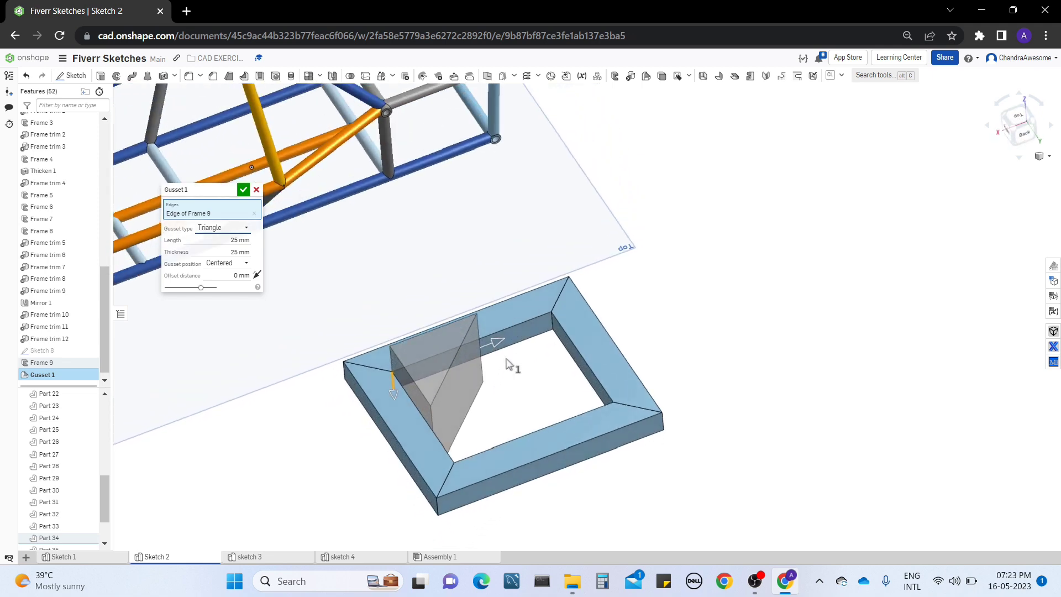
{"action": "middle_click_drag", "start_coordinate": [506, 358], "coordinate": [513, 372]}
{"action": "right_click_drag", "start_coordinate": [513, 373], "coordinate": [442, 352]}
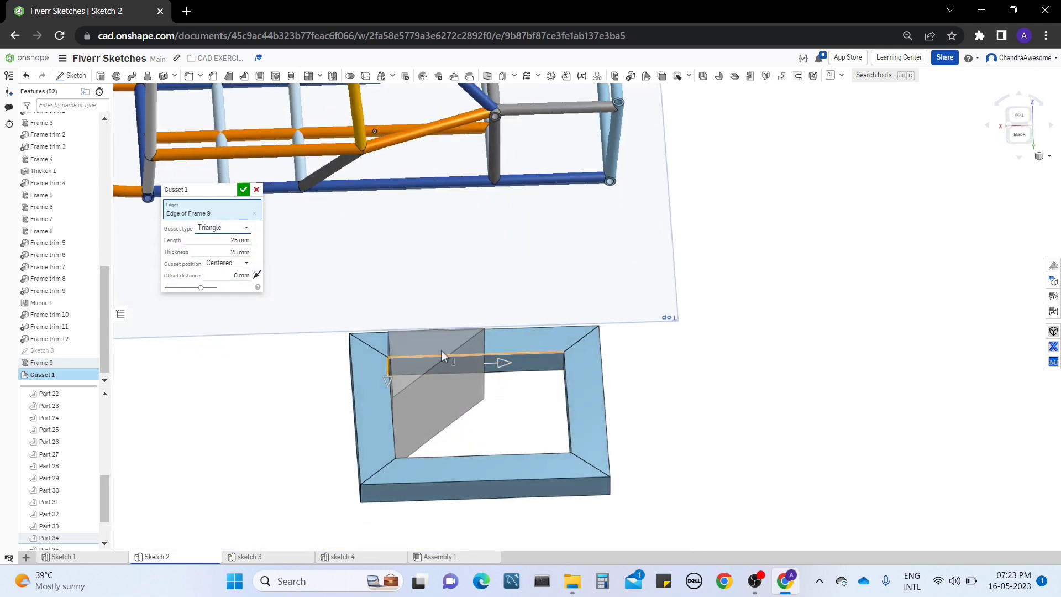
Step: Offset the triangular gusset freehand by about 21.7 mm and shorten its length to about 14.6 mm
{"action": "left_click_drag", "start_coordinate": [381, 422], "coordinate": [385, 315]}
{"action": "middle_click_drag", "start_coordinate": [375, 433], "coordinate": [386, 490]}
{"action": "right_click_drag", "start_coordinate": [386, 491], "coordinate": [400, 469]}
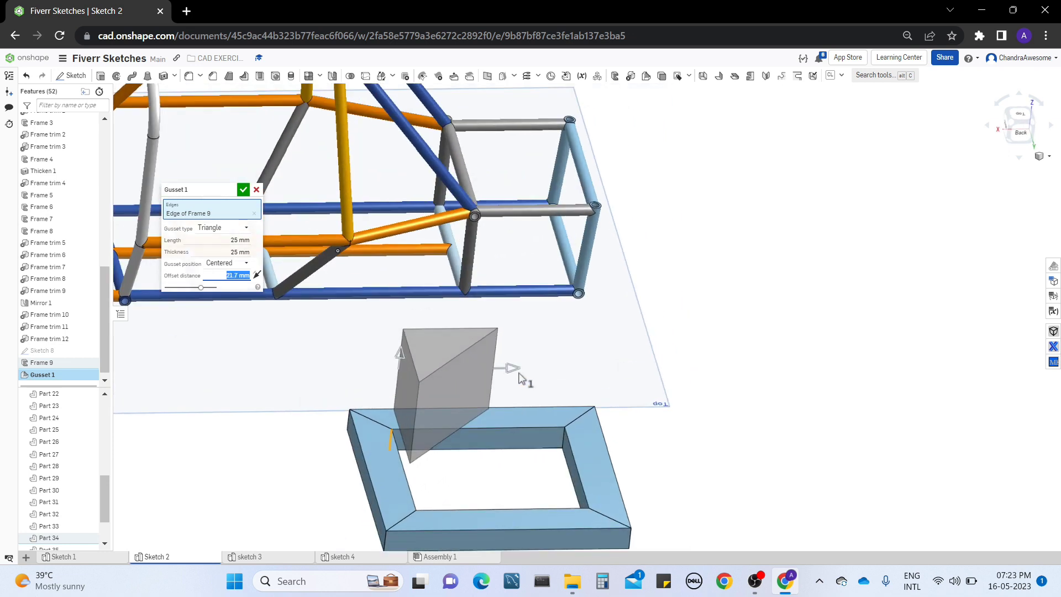
{"action": "left_click_drag", "start_coordinate": [482, 370], "coordinate": [472, 373]}
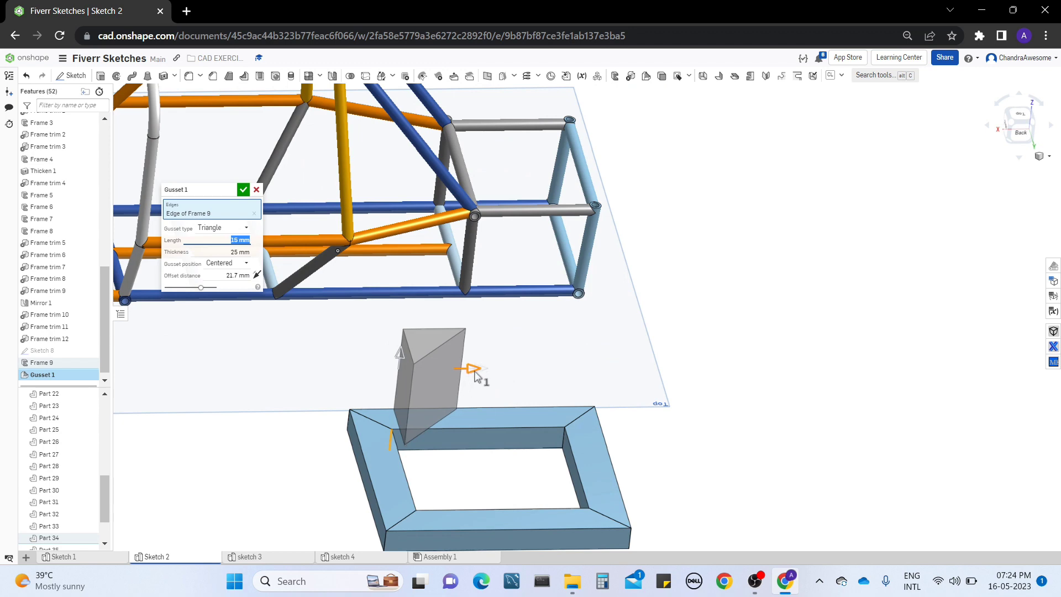
{"action": "right_click_drag", "start_coordinate": [435, 385], "coordinate": [446, 433]}
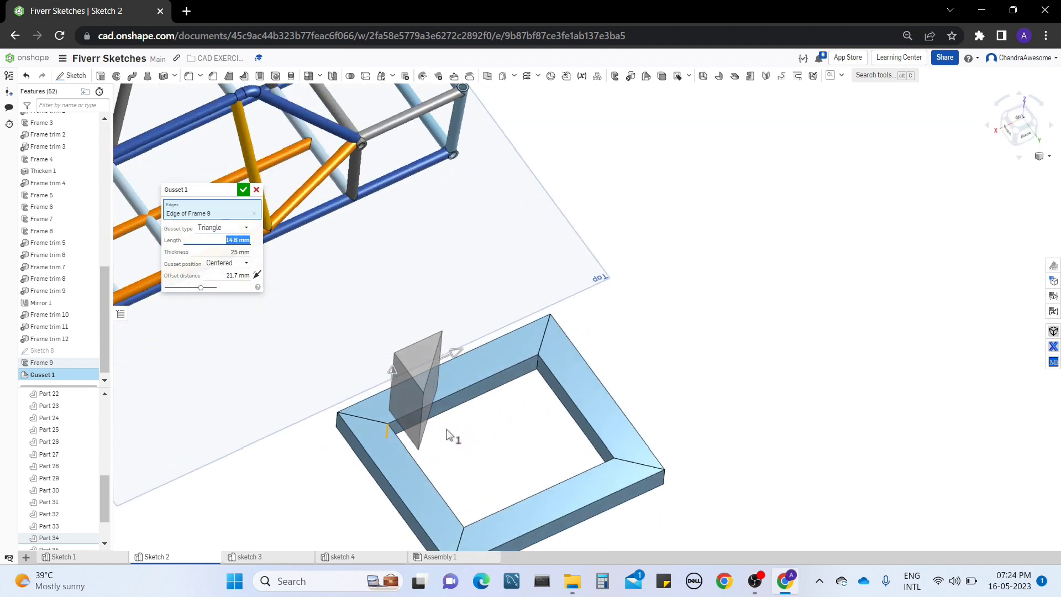
Step: Set the gusset's offset distance to 0 mm and its length to 10 mm
{"action": "left_click_drag", "start_coordinate": [393, 372], "coordinate": [390, 421]}
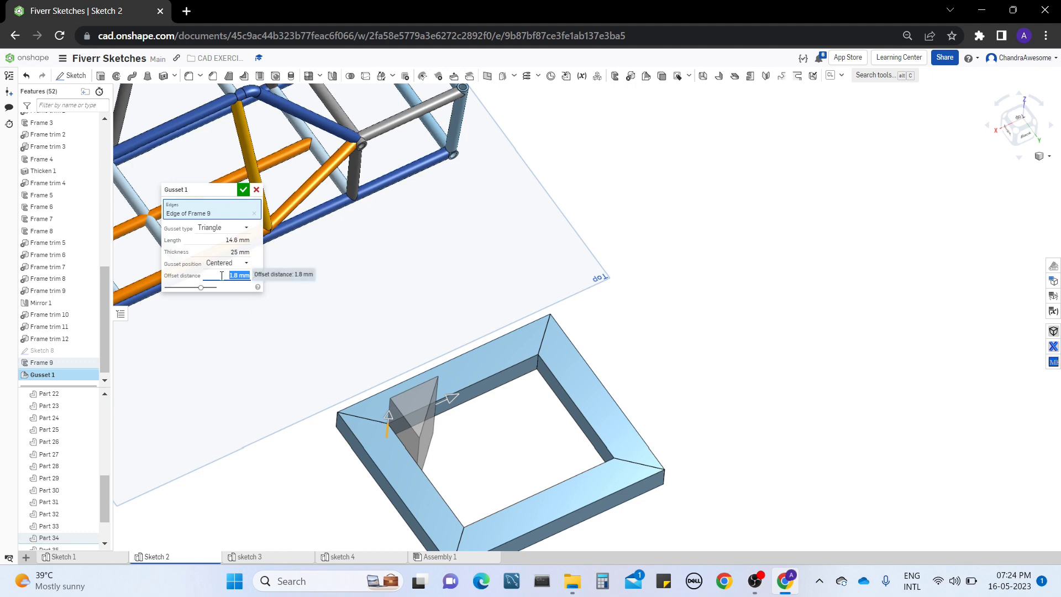
{"action": "right_click_drag", "start_coordinate": [575, 498], "coordinate": [546, 478]}
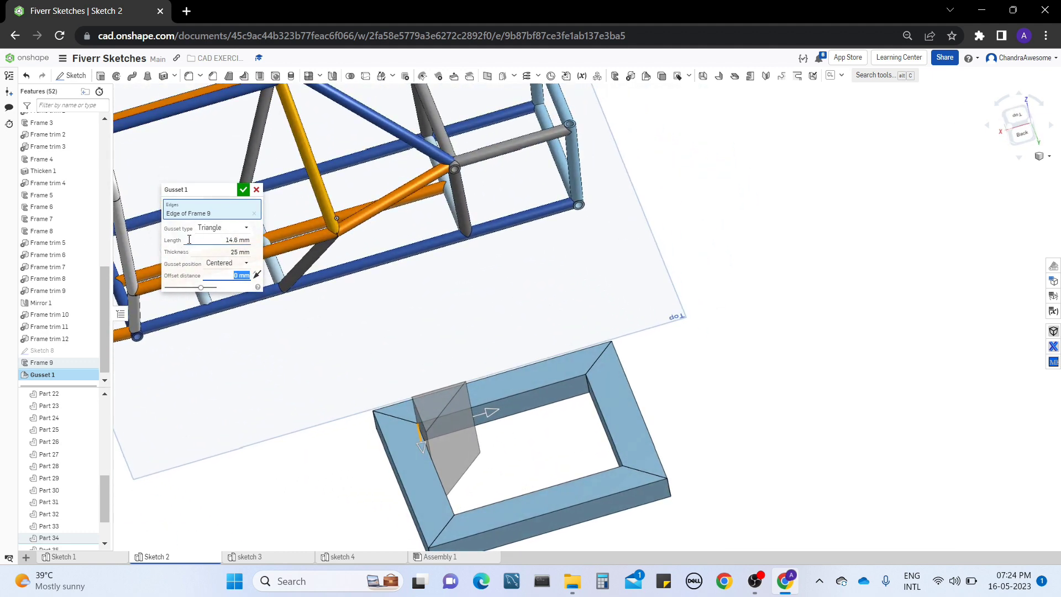
{"action": "left_click", "coordinate": [209, 239]}
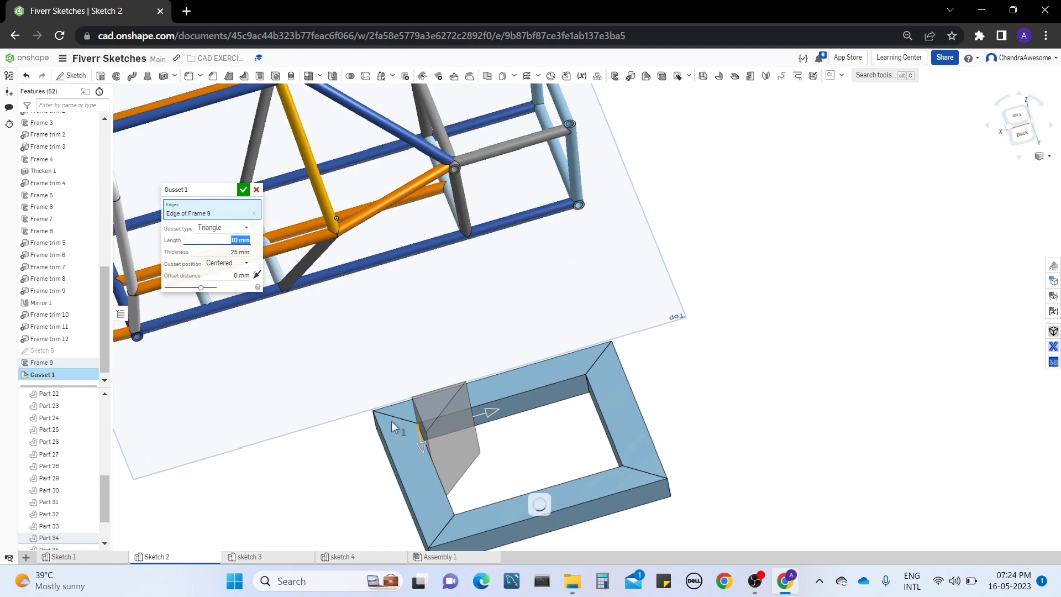
{"action": "right_click_drag", "start_coordinate": [391, 421], "coordinate": [474, 405]}
Step: Try a thickness of 10 mm on the triangular gusset and settle on 5 mm
{"action": "left_click", "coordinate": [218, 250]}
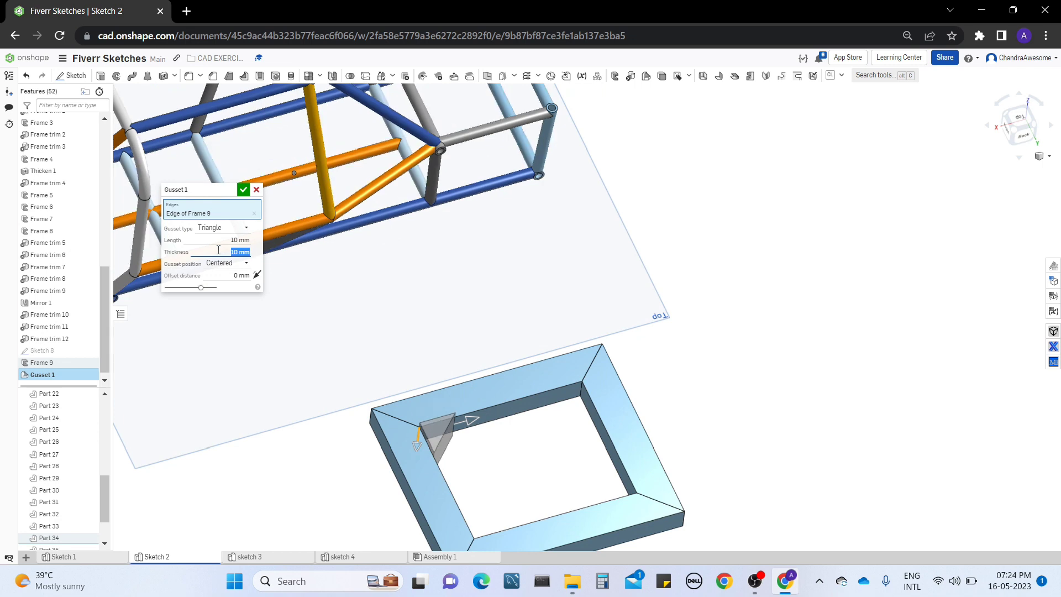
{"action": "right_click_drag", "start_coordinate": [526, 491], "coordinate": [524, 463]}
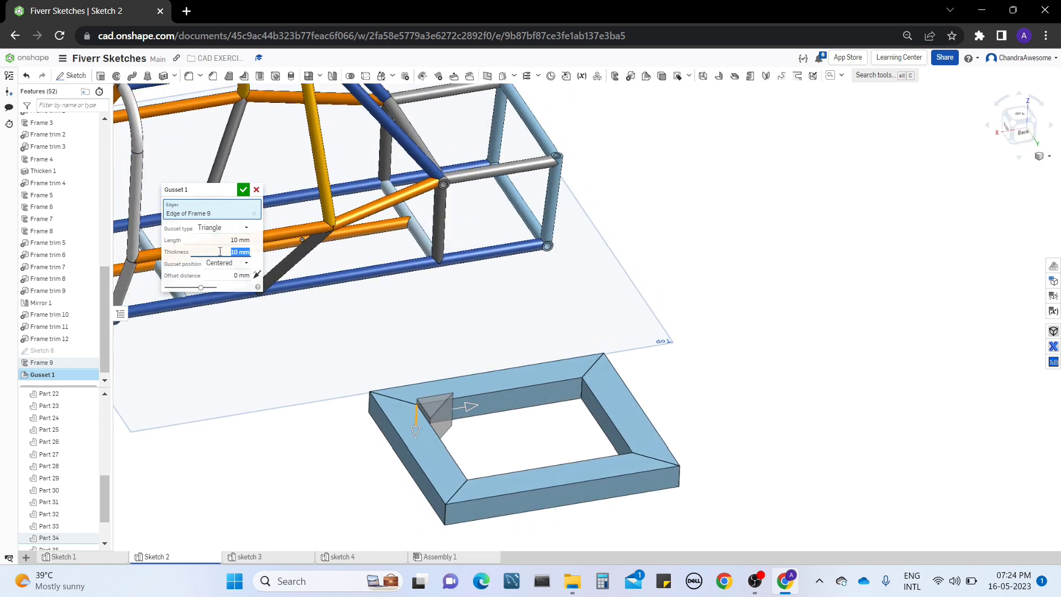
{"action": "type", "text": "5"}
{"action": "right_click_drag", "start_coordinate": [453, 404], "coordinate": [436, 436]}
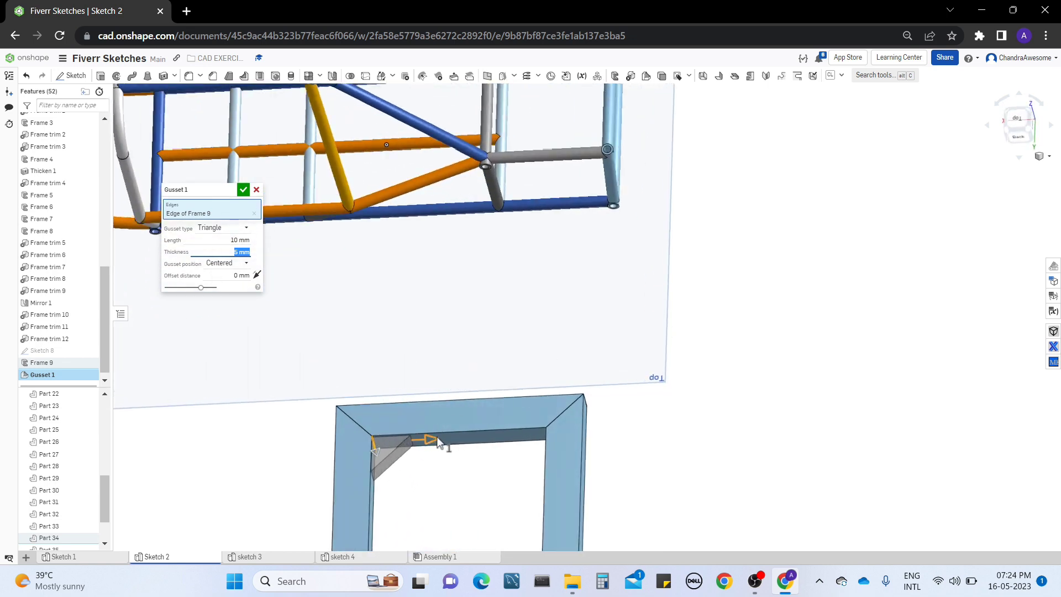
Step: Lengthen the triangular gusset freehand to about 15.1 mm
{"action": "left_click_drag", "start_coordinate": [436, 442], "coordinate": [443, 490]}
{"action": "right_click_drag", "start_coordinate": [443, 490], "coordinate": [460, 465]}
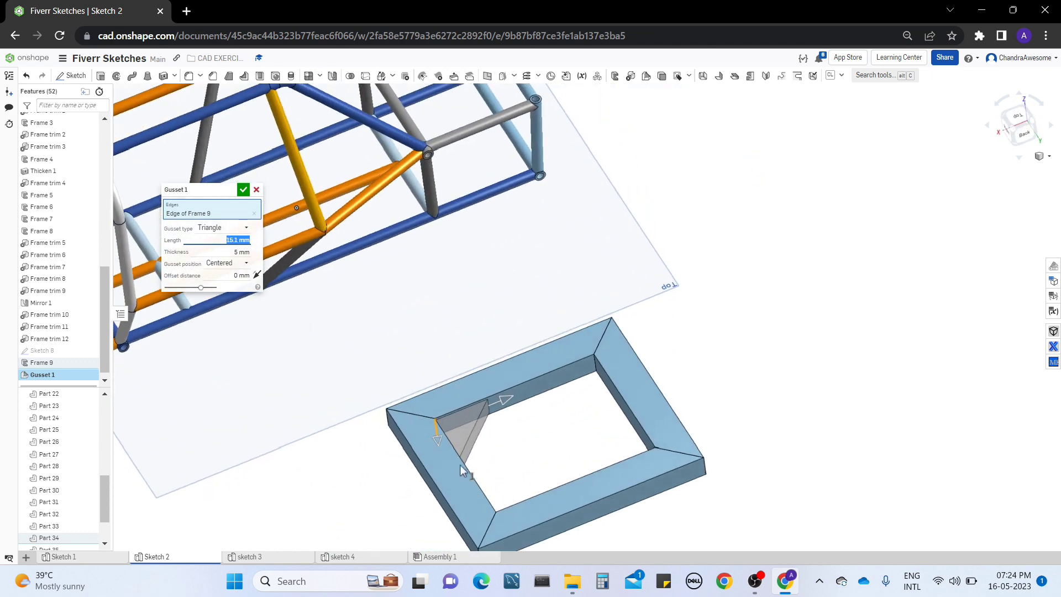
Step: Try the Aligned gusset position, using the mitre joint edge at the same frame corner as the alignment entity
{"action": "left_click", "coordinate": [231, 265]}
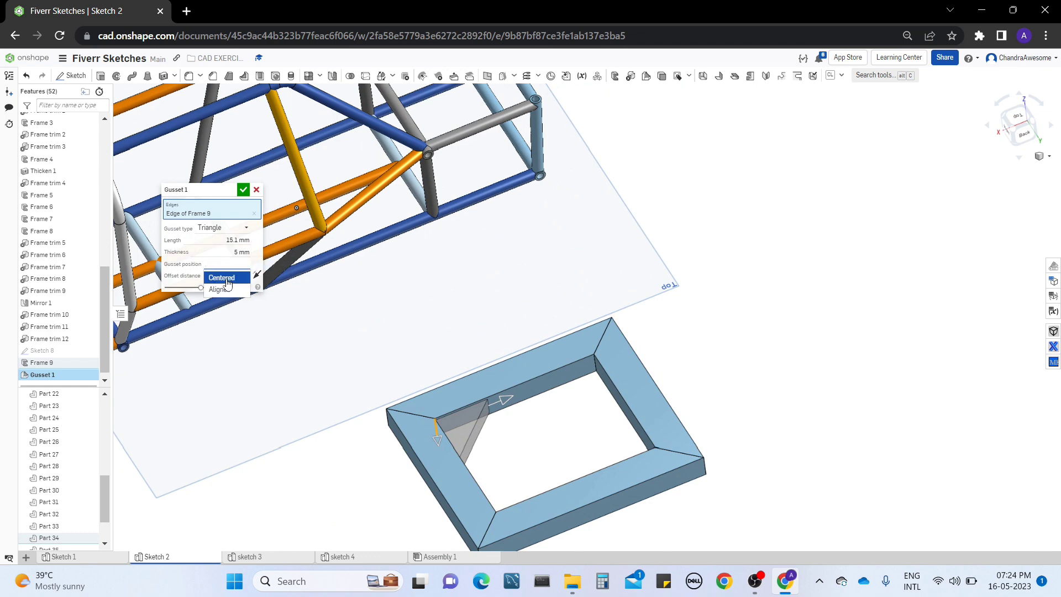
{"action": "right_click_drag", "start_coordinate": [513, 435], "coordinate": [462, 440]}
{"action": "left_click", "coordinate": [233, 263]}
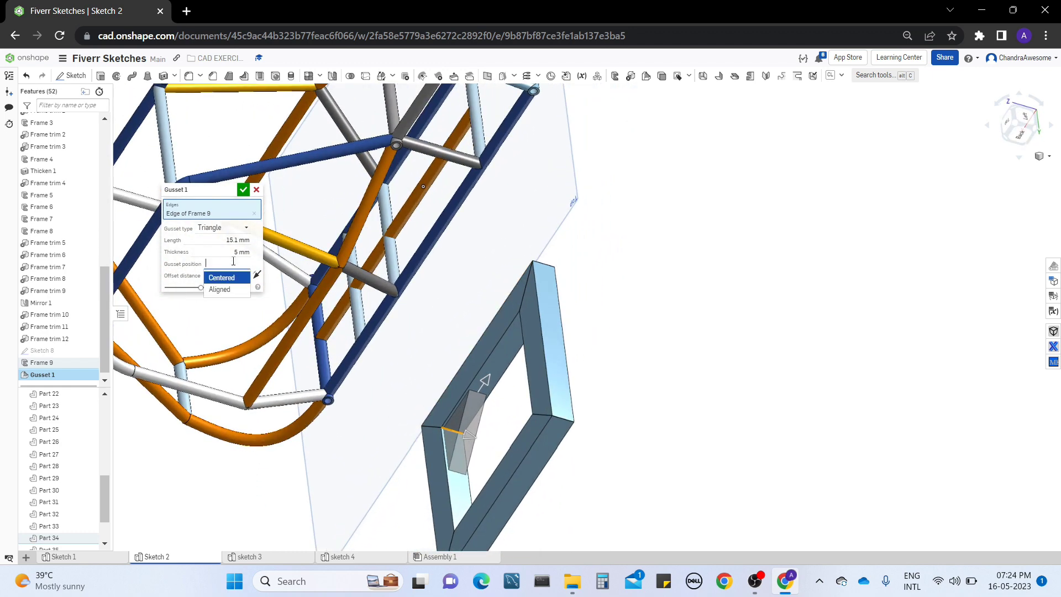
{"action": "left_click", "coordinate": [228, 290]}
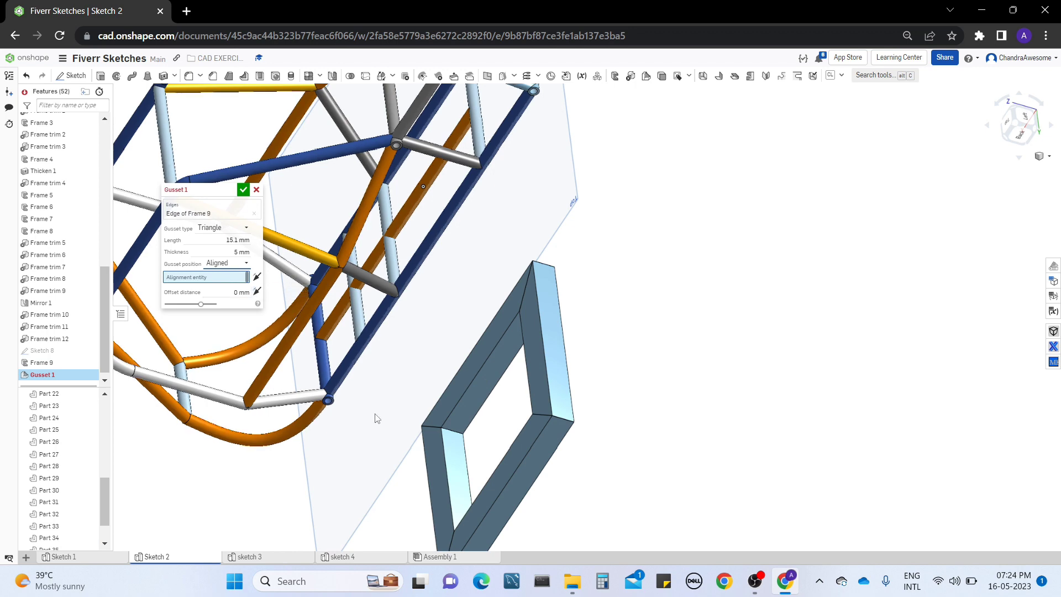
{"action": "right_click_drag", "start_coordinate": [374, 417], "coordinate": [467, 437]}
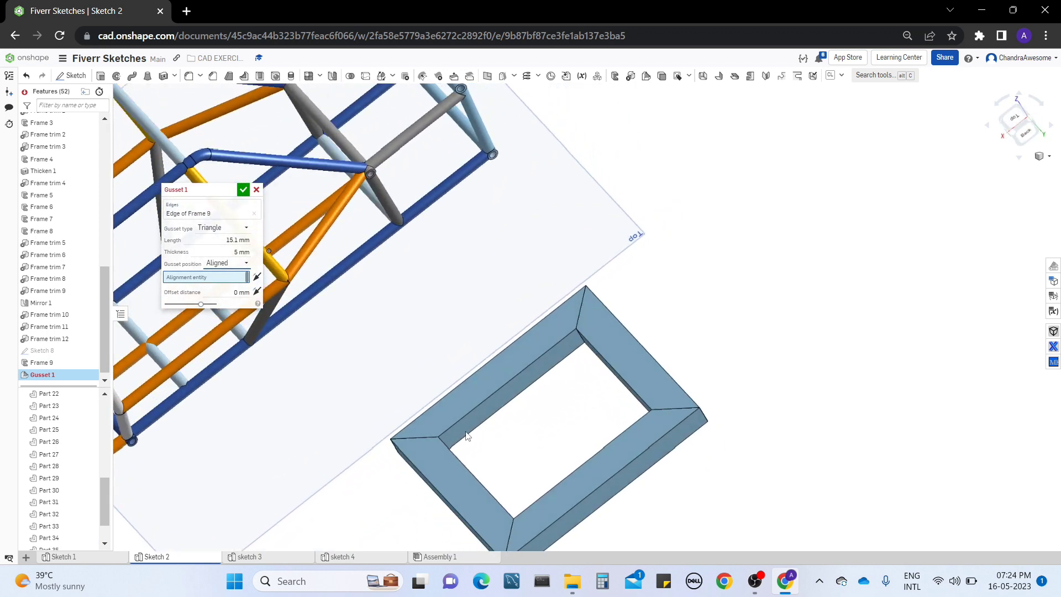
{"action": "left_click", "coordinate": [420, 438]}
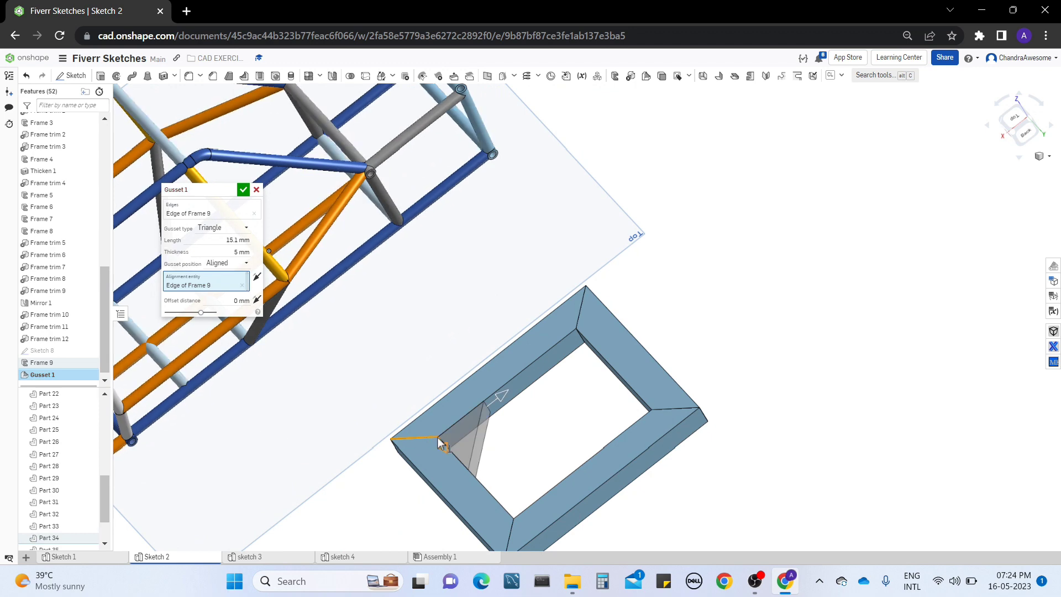
{"action": "right_click_drag", "start_coordinate": [439, 440], "coordinate": [397, 423]}
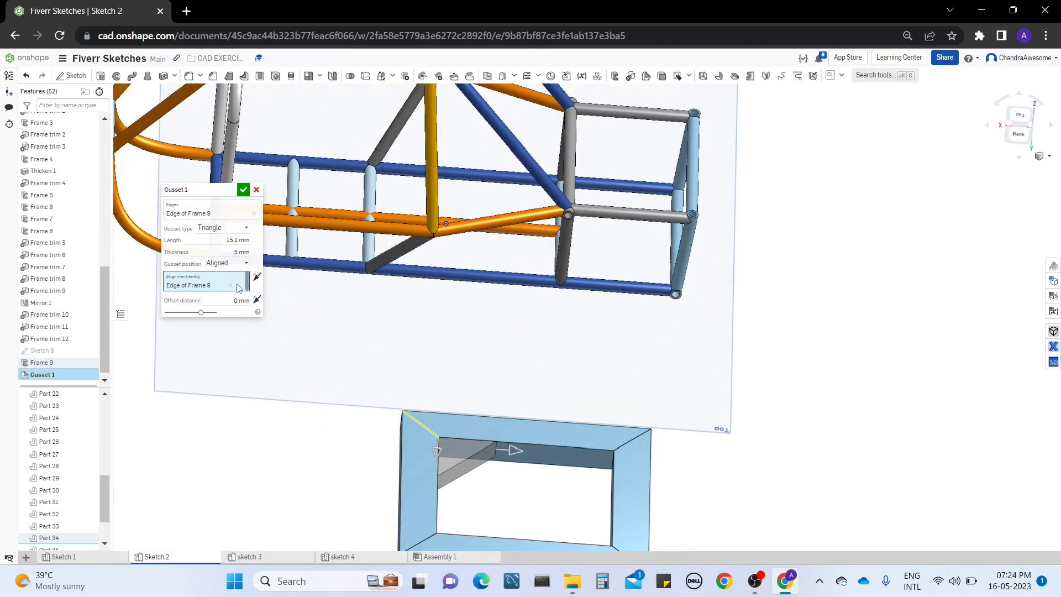
Step: Clear the alignment entity, return the gusset position to Centered, and shorten the gusset freehand to about 12.2 mm
{"action": "left_click", "coordinate": [229, 286]}
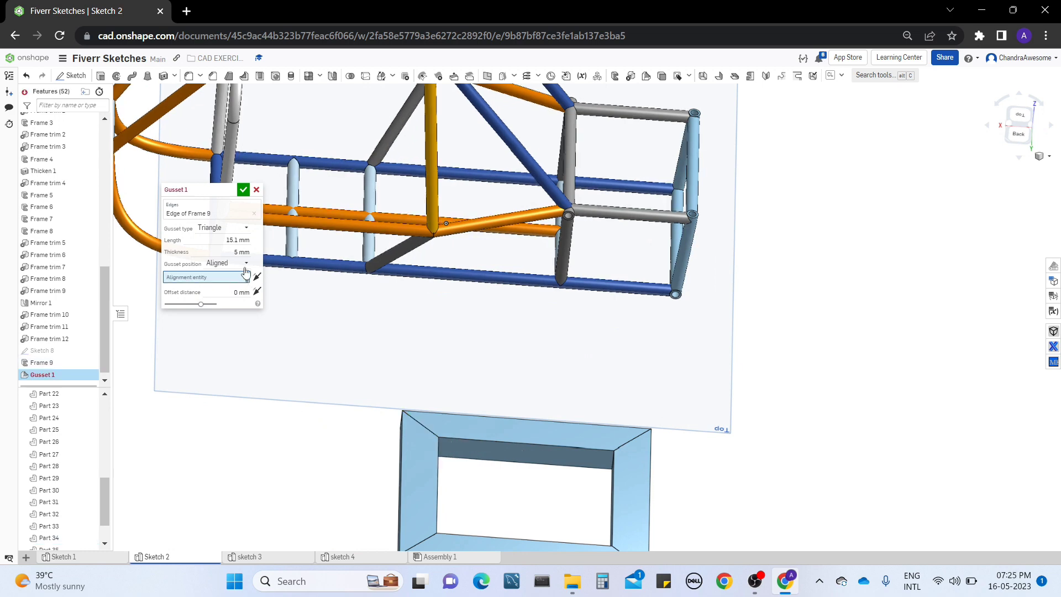
{"action": "left_click", "coordinate": [245, 264]}
{"action": "left_click", "coordinate": [232, 286]}
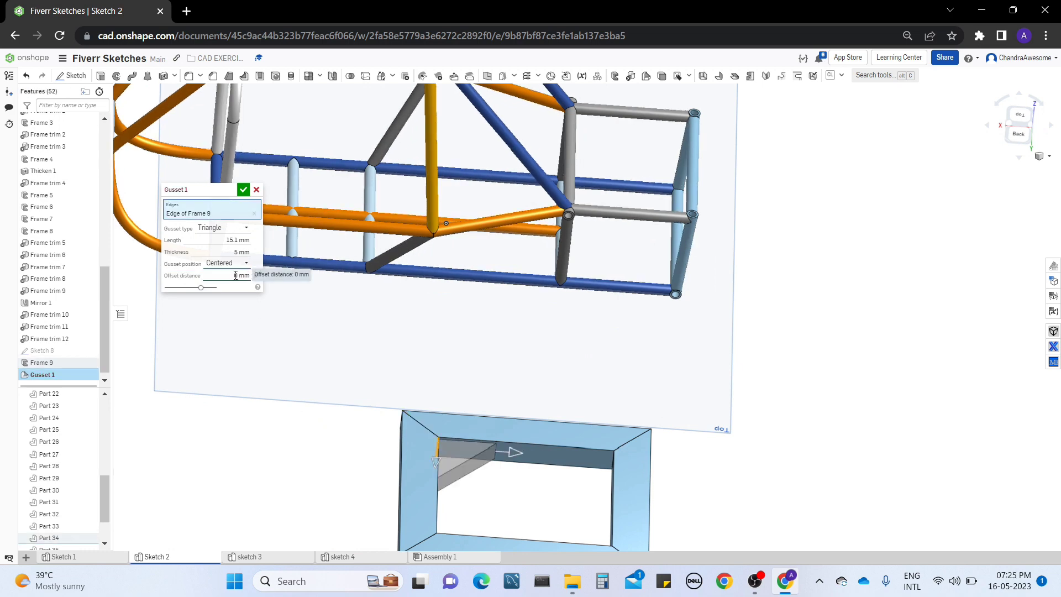
{"action": "right_click_drag", "start_coordinate": [450, 509], "coordinate": [458, 481]}
{"action": "left_click_drag", "start_coordinate": [562, 443], "coordinate": [509, 445]}
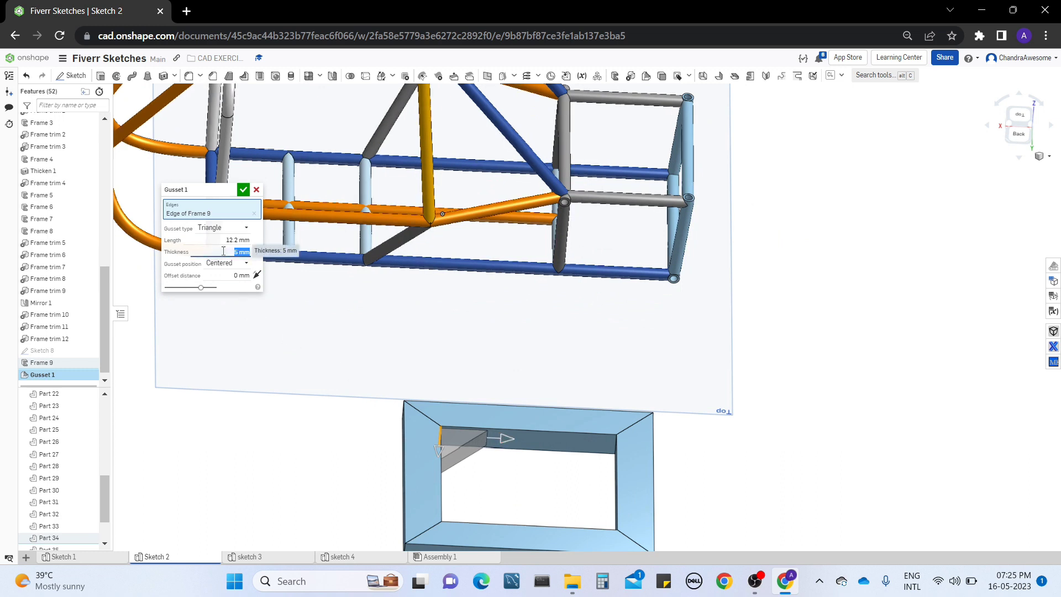
Step: Try the Rectangle gusset type with a 10 mm chamfer and examine its preview from several sides
{"action": "left_click", "coordinate": [230, 228]}
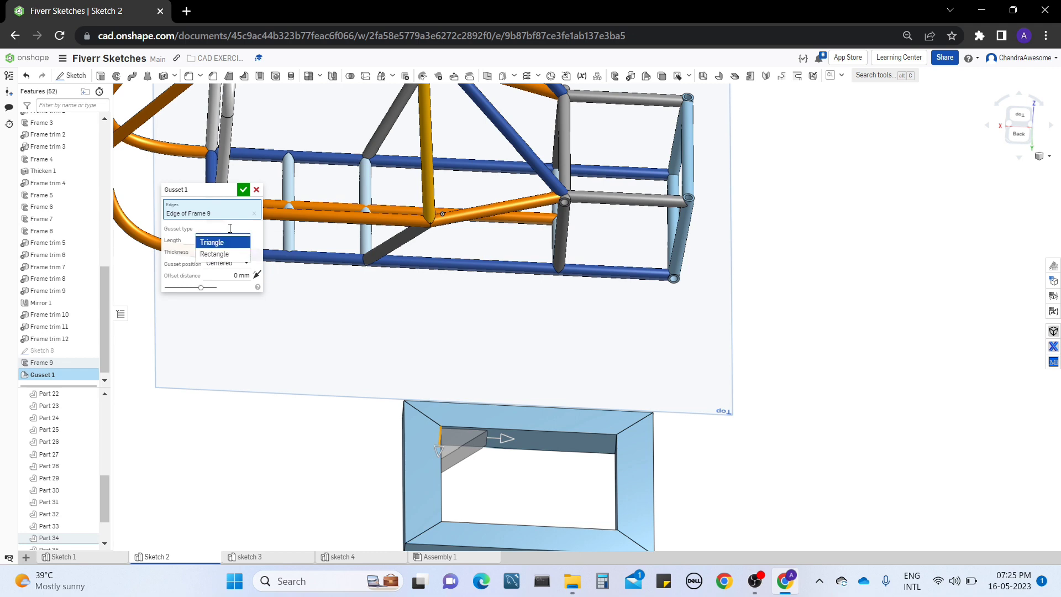
{"action": "left_click", "coordinate": [229, 254]}
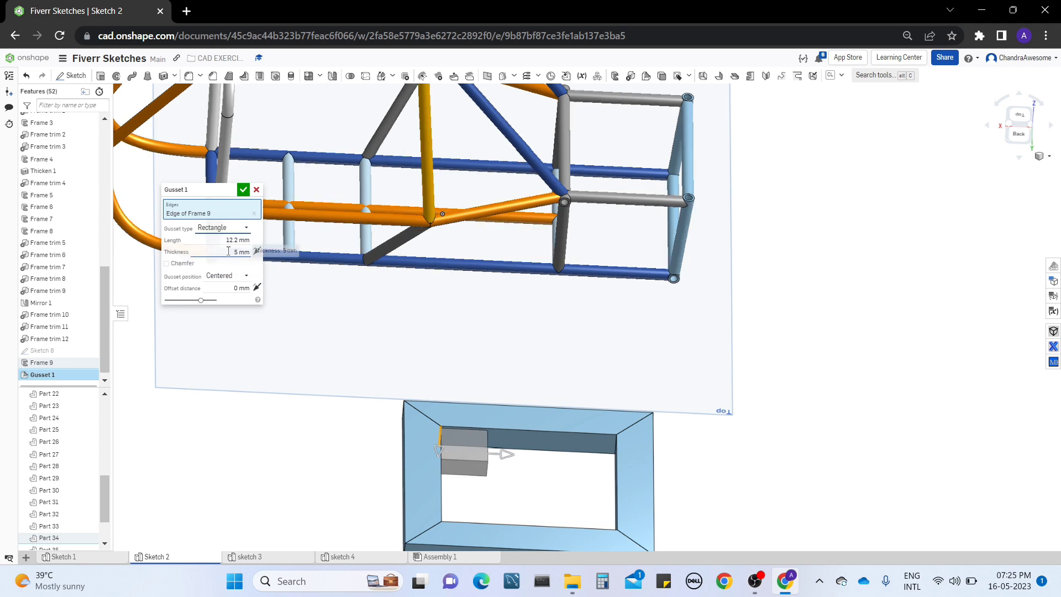
{"action": "right_click_drag", "start_coordinate": [606, 456], "coordinate": [498, 435]}
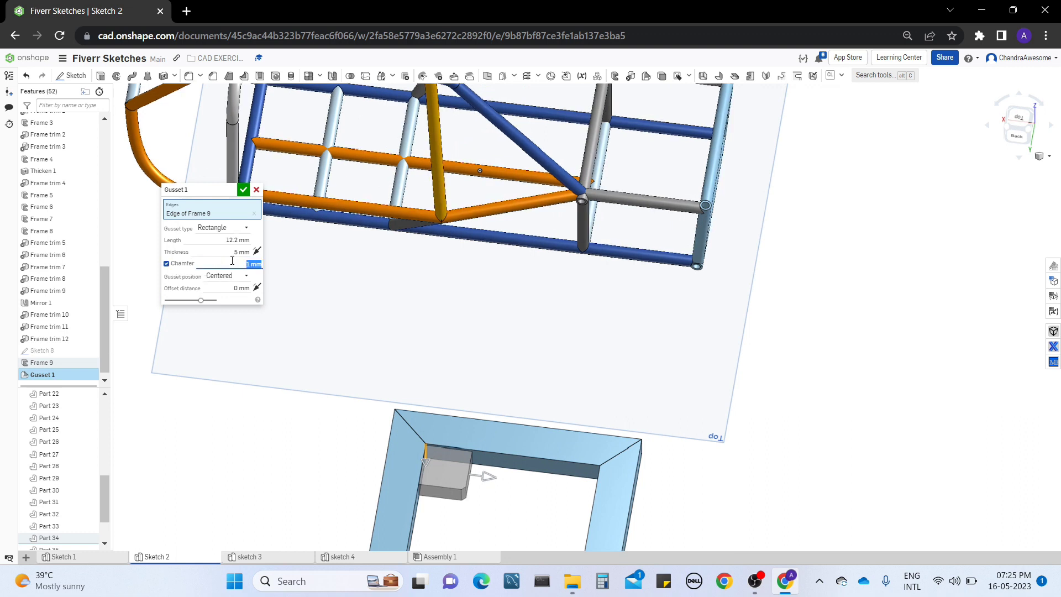
{"action": "key", "text": "Return"}
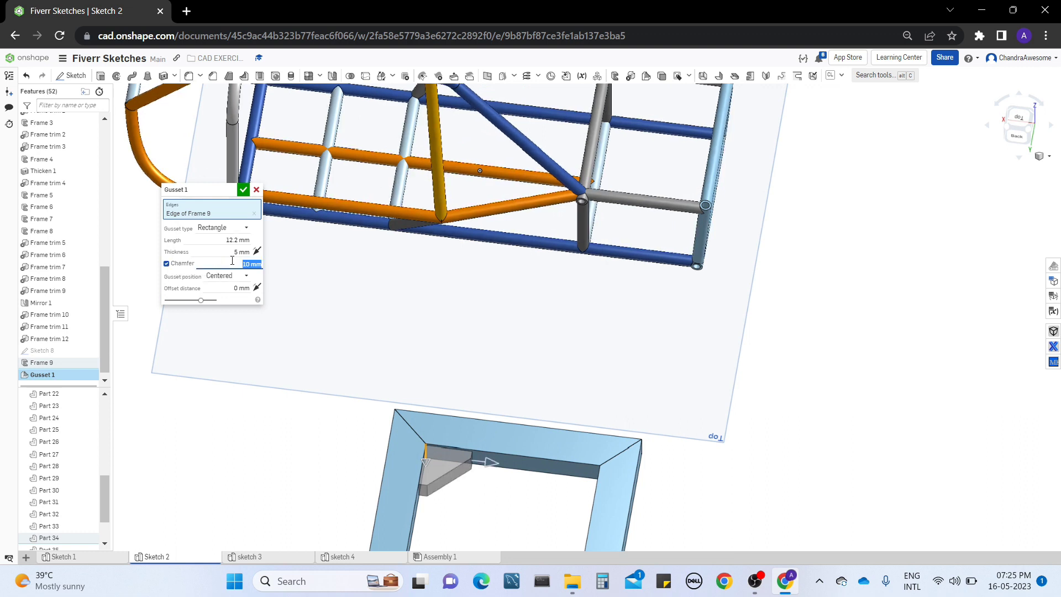
{"action": "right_click_drag", "start_coordinate": [458, 516], "coordinate": [436, 458]}
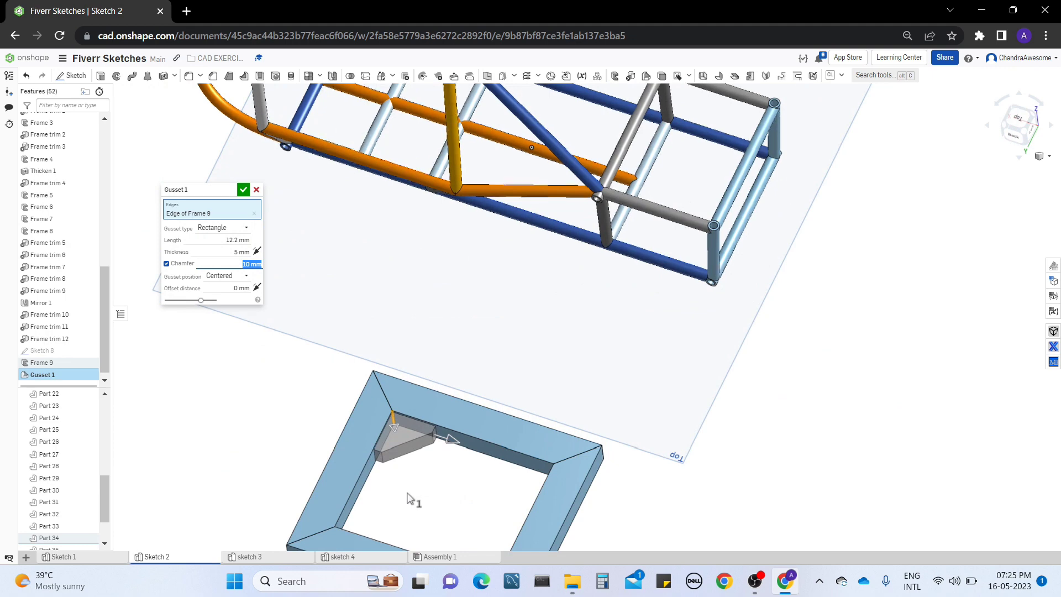
{"action": "middle_click_drag", "start_coordinate": [408, 502], "coordinate": [441, 451]}
{"action": "right_click_drag", "start_coordinate": [440, 447], "coordinate": [456, 426]}
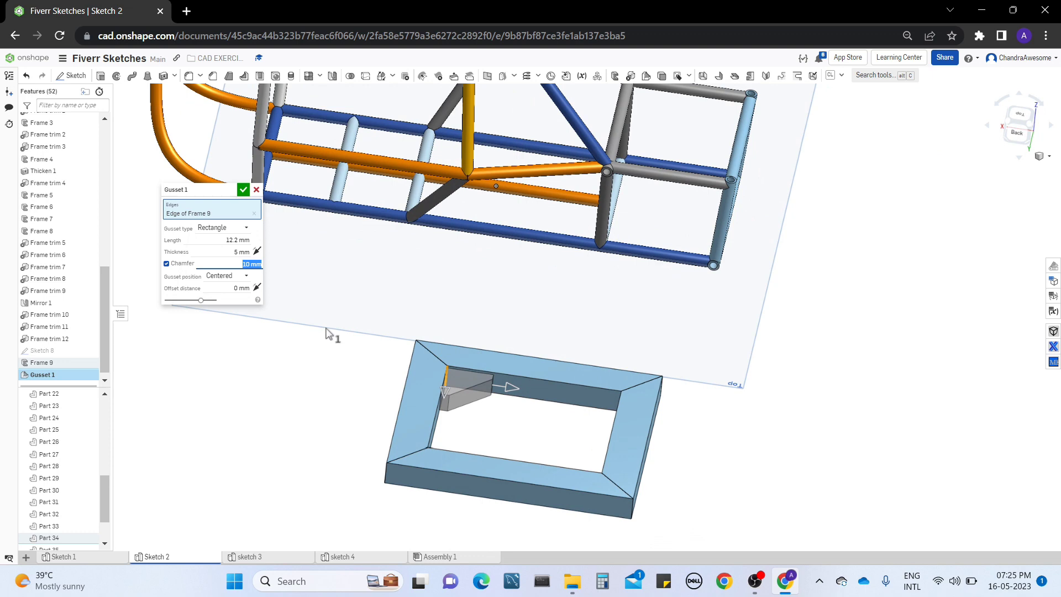
{"action": "right_click_drag", "start_coordinate": [484, 237], "coordinate": [185, 437]}
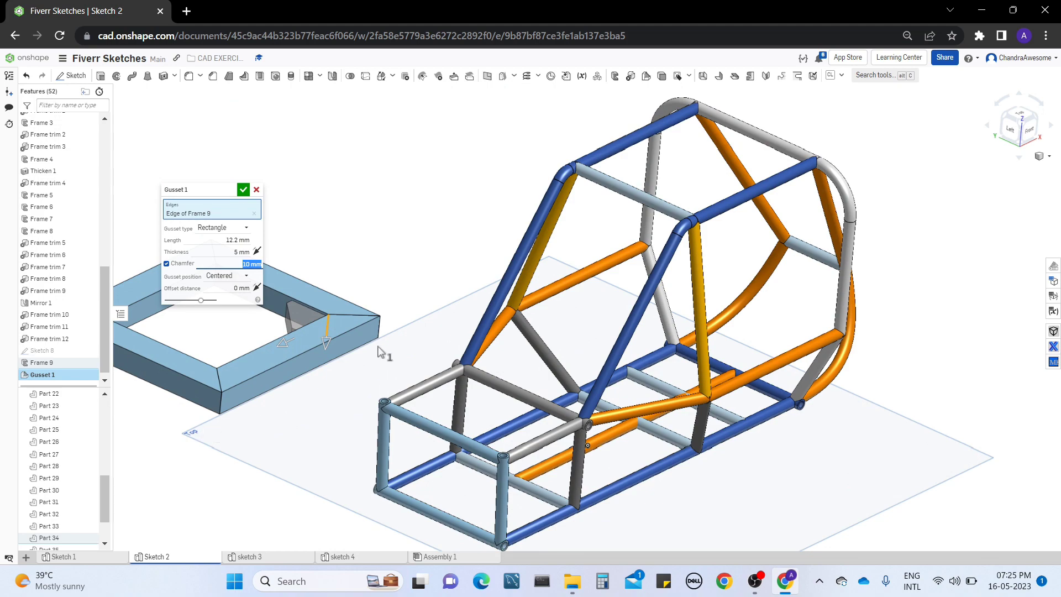
{"action": "right_click_drag", "start_coordinate": [391, 293], "coordinate": [333, 357]}
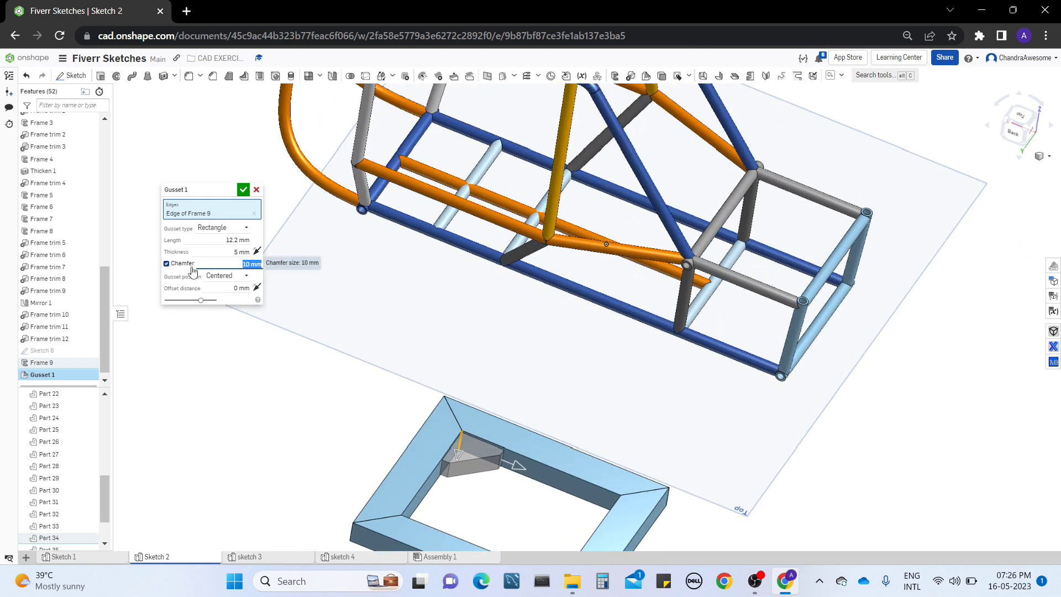
Step: Turn the chamfer off on the rectangular gusset and examine the plain shape at the frame corner
{"action": "left_click", "coordinate": [174, 265]}
{"action": "left_click", "coordinate": [174, 265]}
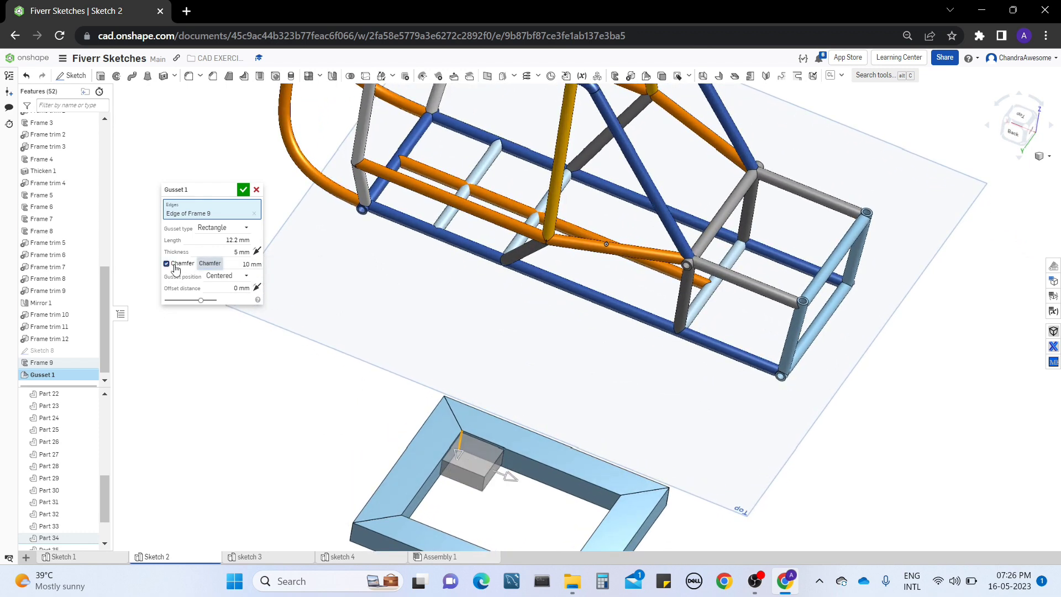
{"action": "left_click", "coordinate": [176, 267]}
{"action": "middle_click_drag", "start_coordinate": [390, 426], "coordinate": [402, 385]}
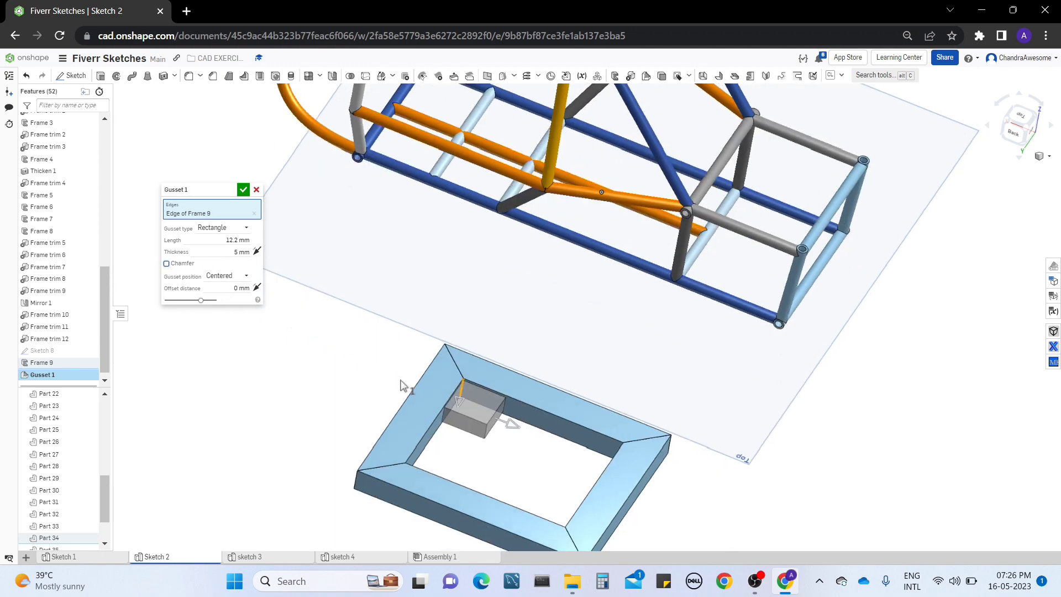
{"action": "right_click_drag", "start_coordinate": [402, 385], "coordinate": [351, 358]}
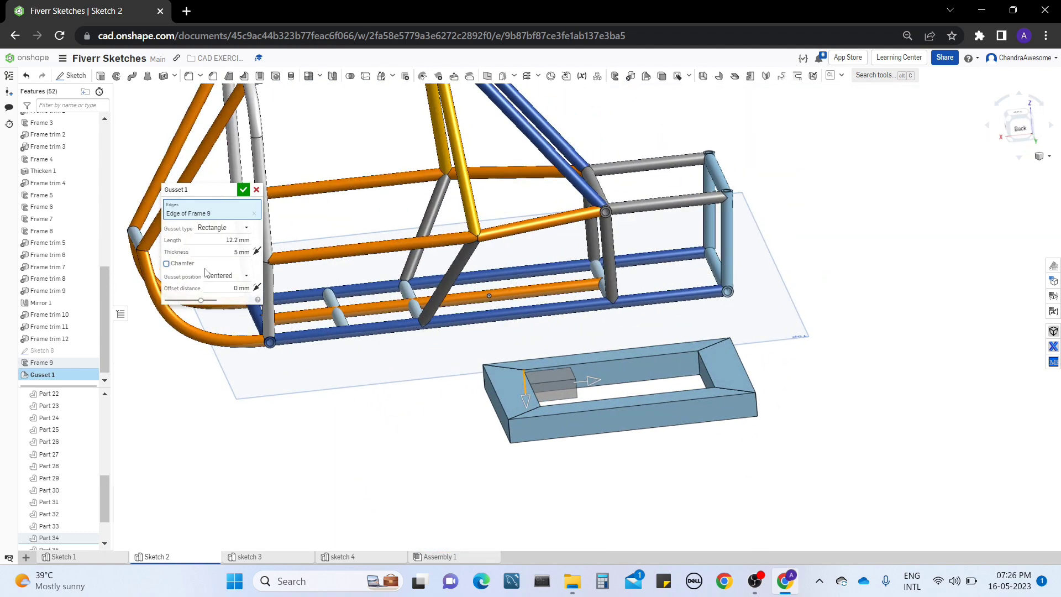
{"action": "right_click_drag", "start_coordinate": [442, 380], "coordinate": [483, 415]}
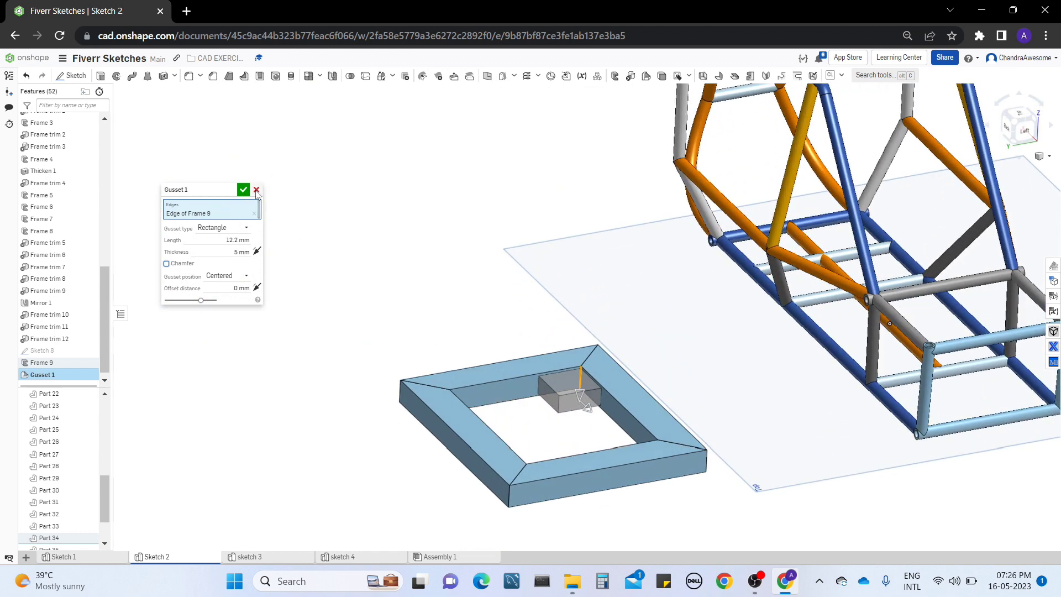
{"action": "right_click_drag", "start_coordinate": [324, 347], "coordinate": [500, 317]}
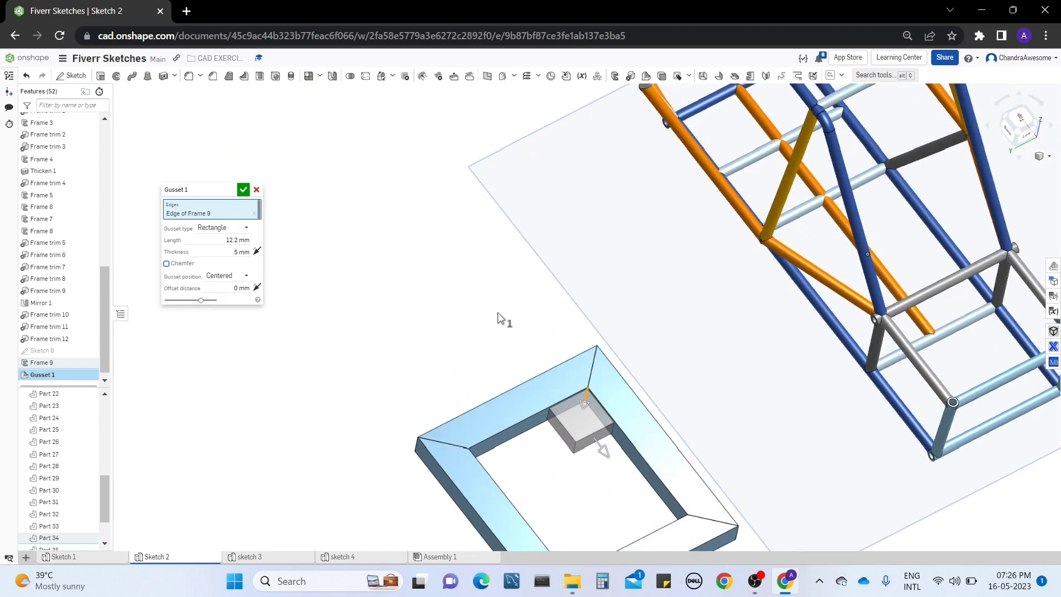
Step: Set the gusset type back to Triangle, accept the gusset, and inspect it in the frame corner
{"action": "left_click", "coordinate": [242, 231]}
{"action": "left_click", "coordinate": [230, 246]}
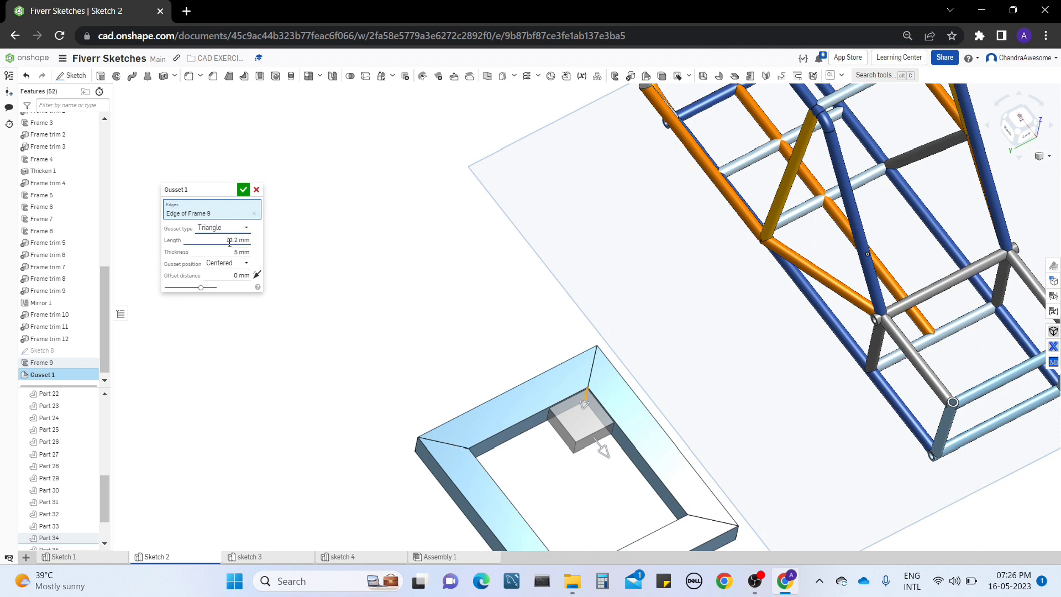
{"action": "left_click", "coordinate": [243, 190]}
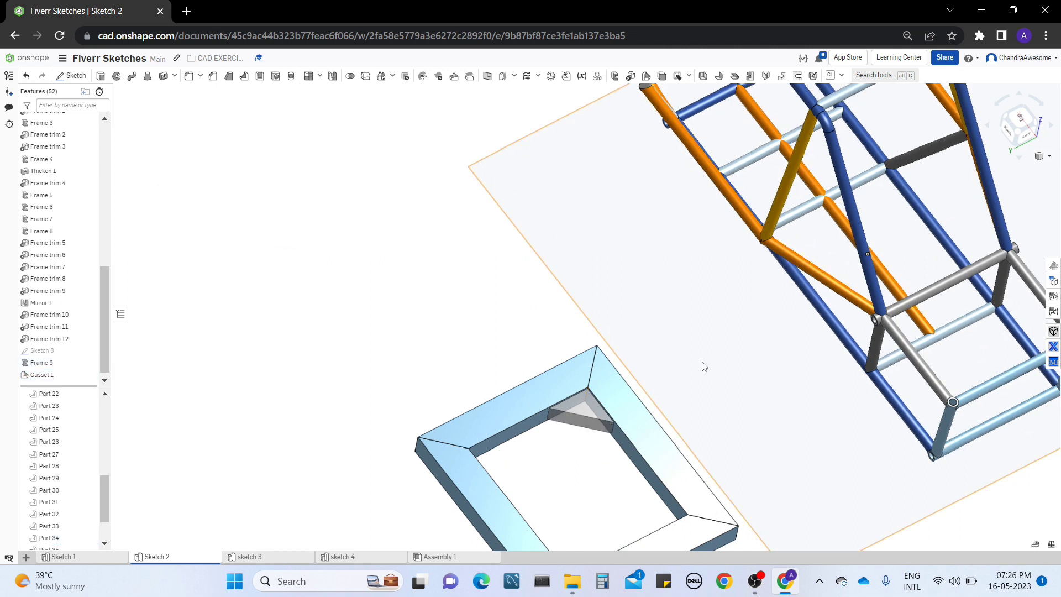
{"action": "right_click_drag", "start_coordinate": [704, 367], "coordinate": [663, 330]}
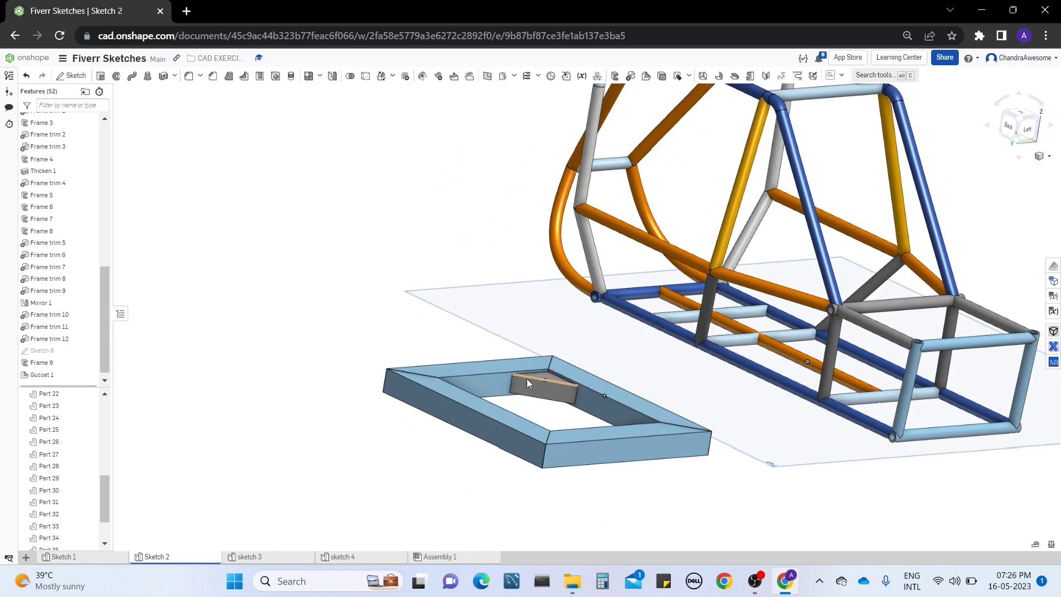
{"action": "right_click_drag", "start_coordinate": [505, 308], "coordinate": [461, 406]}
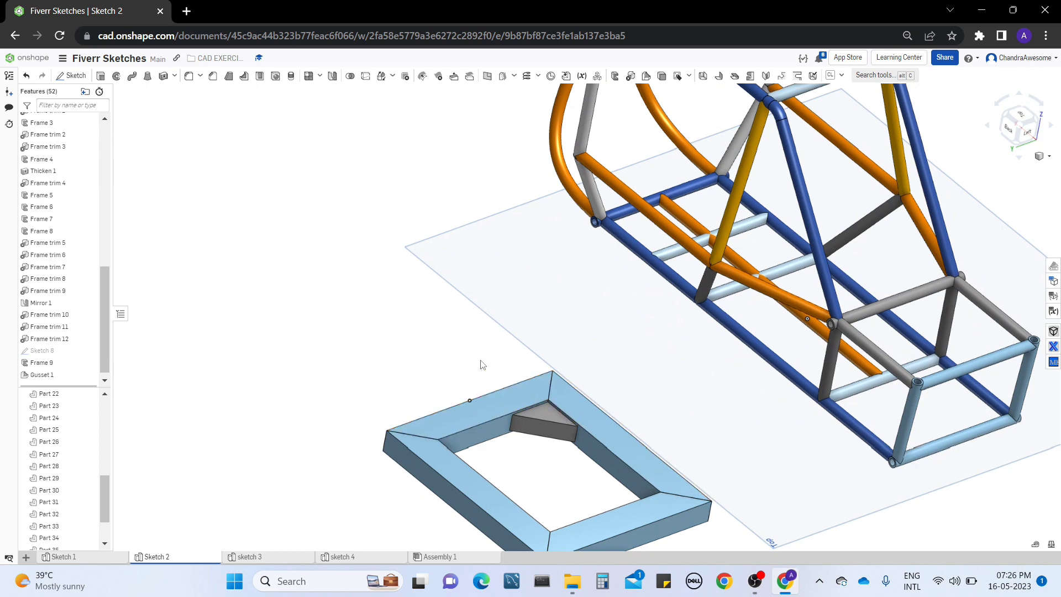
{"action": "middle_click_drag", "start_coordinate": [480, 365], "coordinate": [469, 317]}
{"action": "right_click_drag", "start_coordinate": [402, 415], "coordinate": [514, 416]}
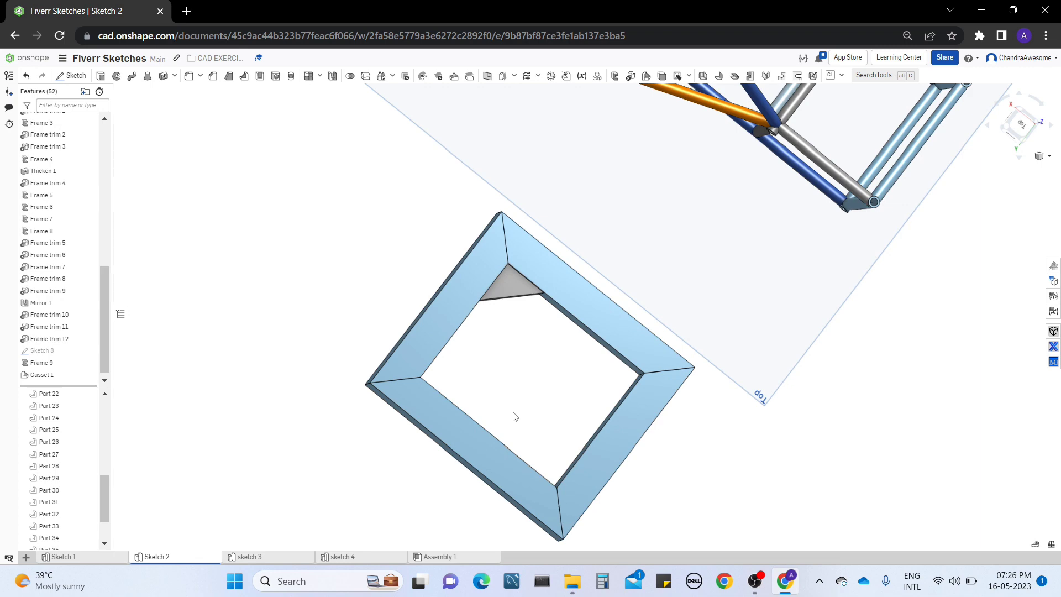
{"action": "right_click_drag", "start_coordinate": [512, 409], "coordinate": [457, 355]}
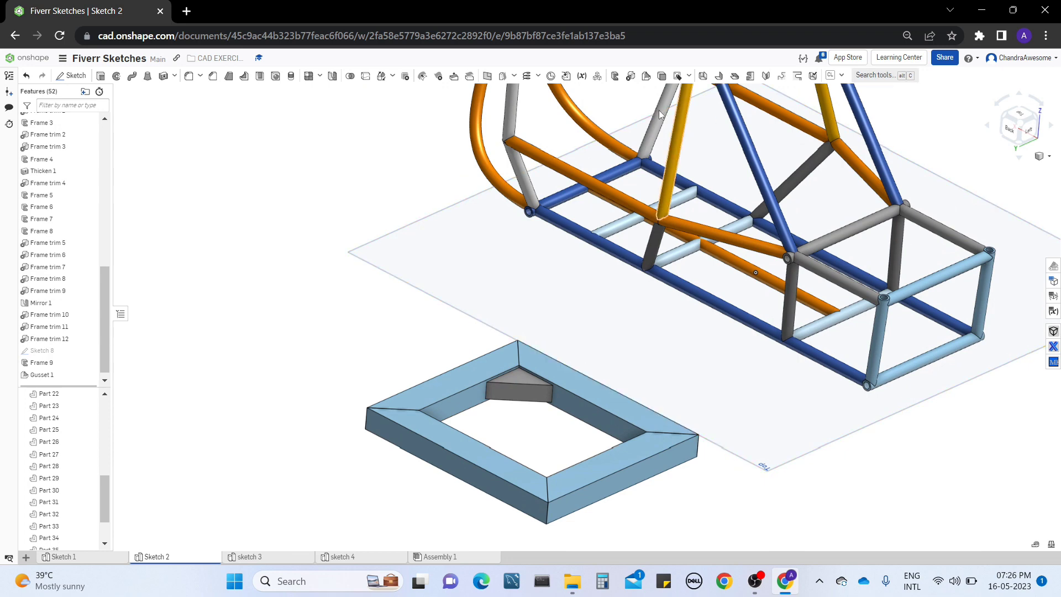
Step: Start an end cap with the Match profile type on the open upper end of the light-blue upright at the chassis corner
{"action": "left_click", "coordinate": [662, 77]}
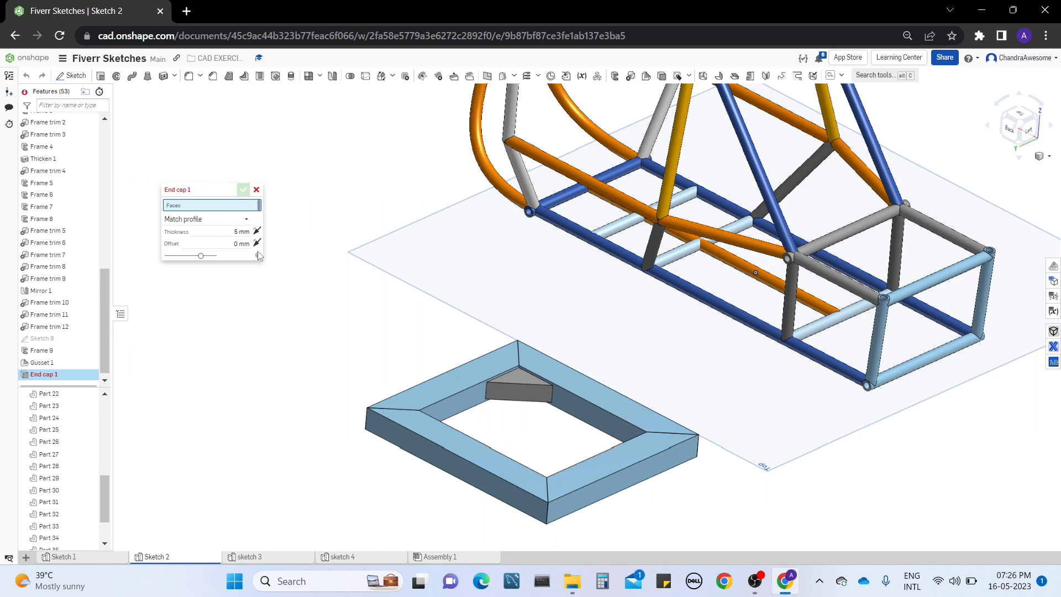
{"action": "middle_click_drag", "start_coordinate": [325, 275], "coordinate": [398, 345]}
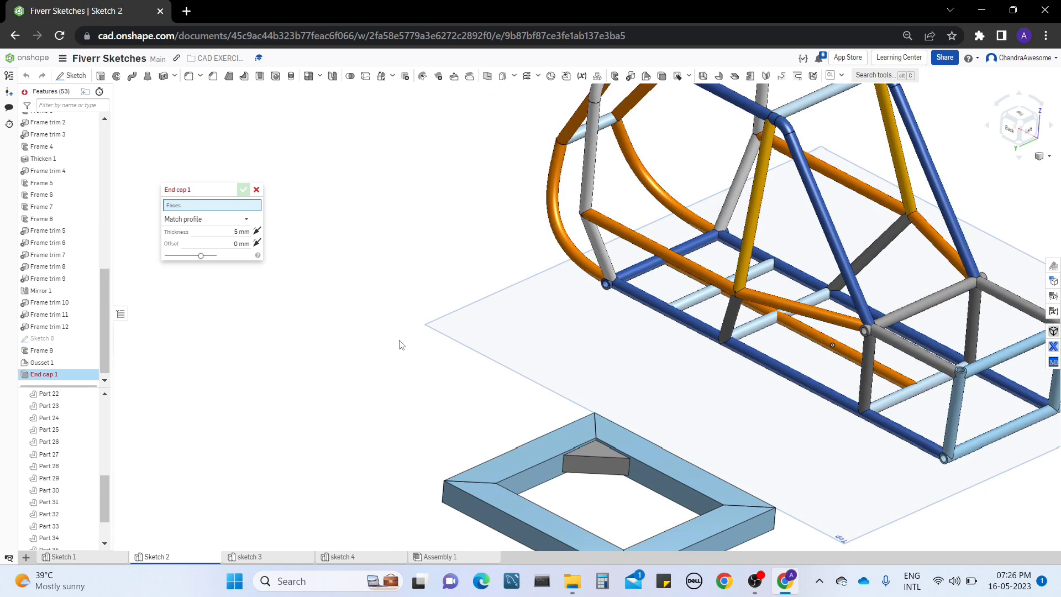
{"action": "right_click_drag", "start_coordinate": [789, 371], "coordinate": [612, 387]}
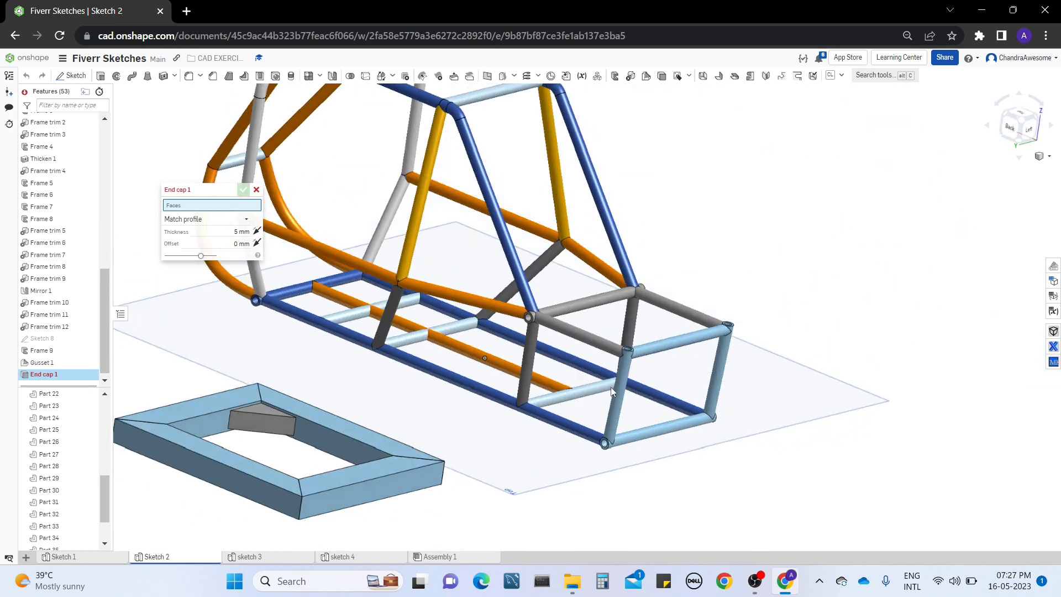
{"action": "scroll", "coordinate": [529, 355], "scroll_direction": "up", "scroll_amount": 5}
{"action": "right_click_drag", "start_coordinate": [528, 351], "coordinate": [500, 369]}
{"action": "middle_click_drag", "start_coordinate": [611, 502], "coordinate": [605, 395]}
{"action": "scroll", "coordinate": [589, 324], "scroll_direction": "up", "scroll_amount": 3}
{"action": "middle_click_drag", "start_coordinate": [646, 289], "coordinate": [601, 349]}
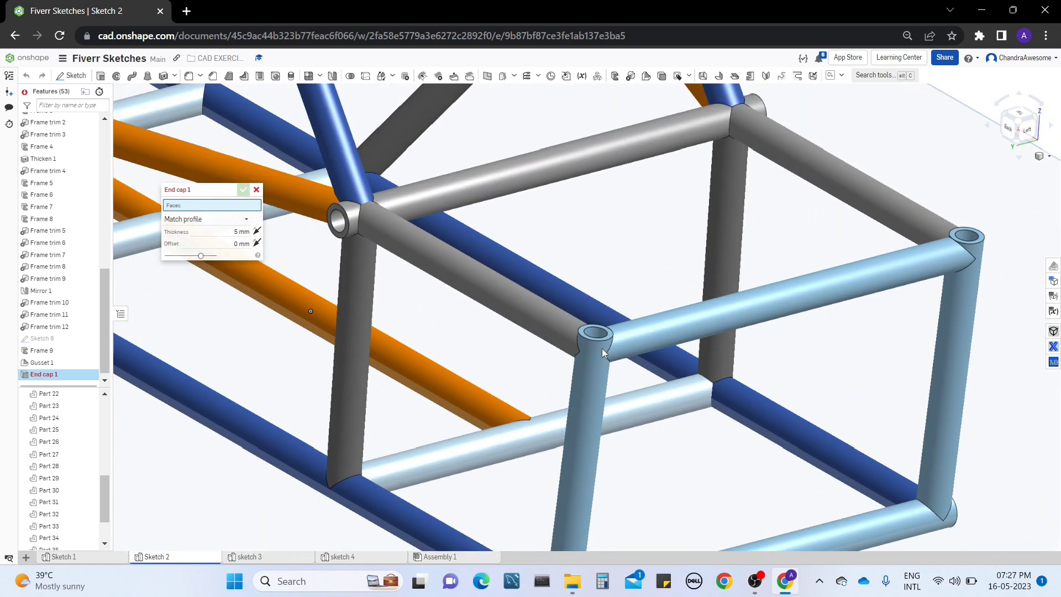
{"action": "right_click_drag", "start_coordinate": [602, 348], "coordinate": [586, 370]}
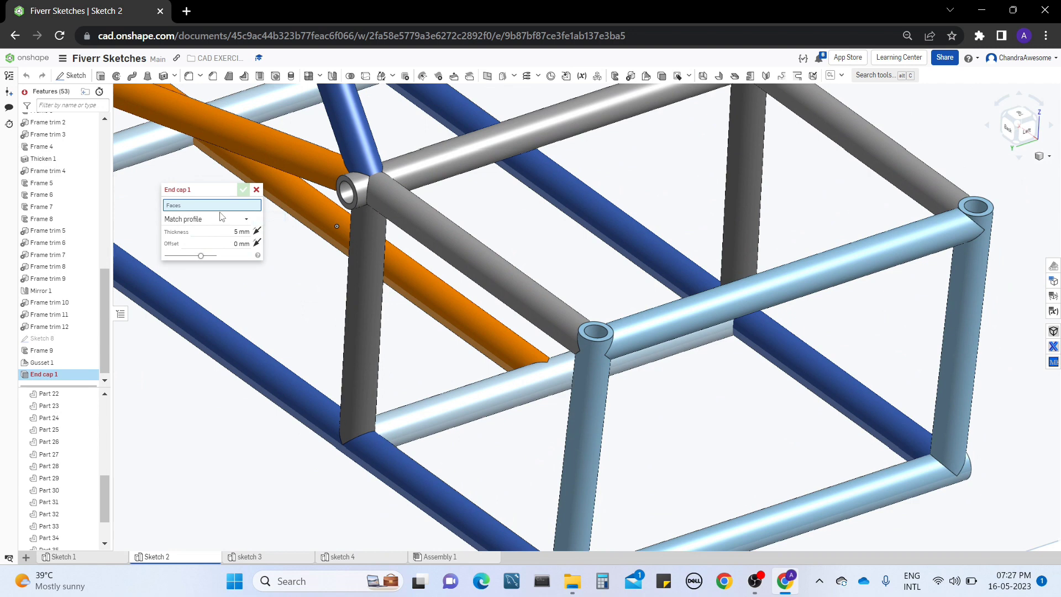
{"action": "left_click", "coordinate": [606, 334]}
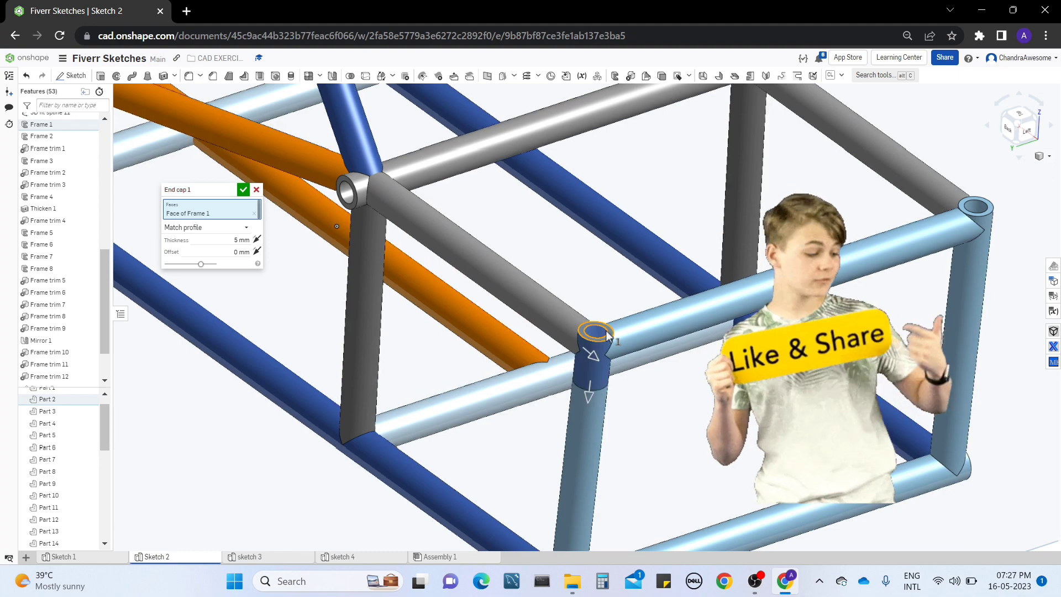
Step: Adjust the end cap's thickness freehand to about 3.3 mm and examine the preview at the tube end
{"action": "right_click_drag", "start_coordinate": [601, 392], "coordinate": [601, 365]}
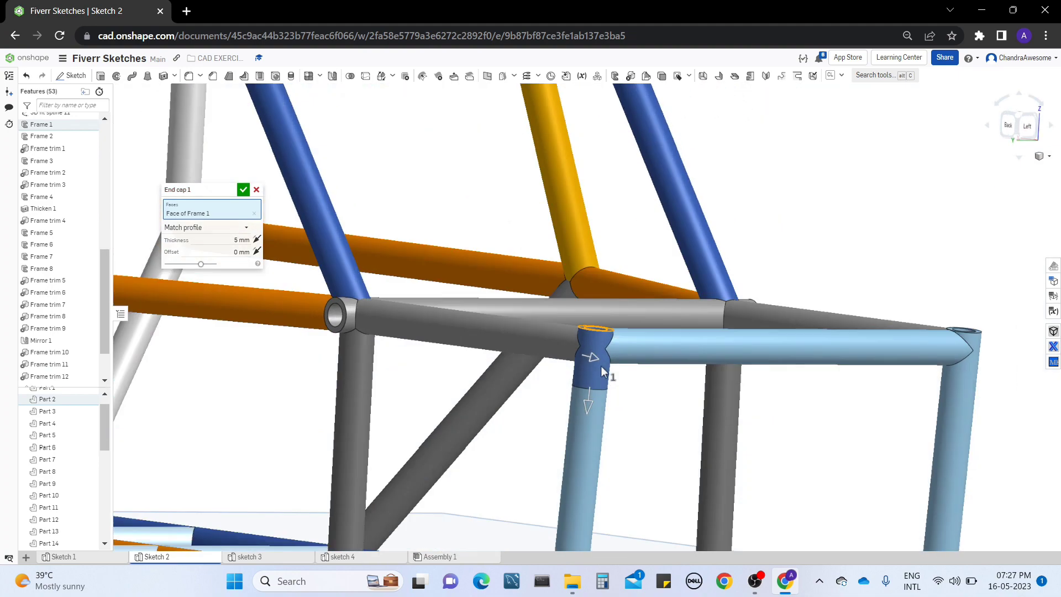
{"action": "left_click_drag", "start_coordinate": [590, 400], "coordinate": [593, 365]}
{"action": "mouse_move", "coordinate": [593, 364]}
{"action": "right_mouse_down"}
{"action": "mouse_move", "coordinate": [585, 386]}
{"action": "mouse_move", "coordinate": [591, 373]}
{"action": "right_mouse_up"}
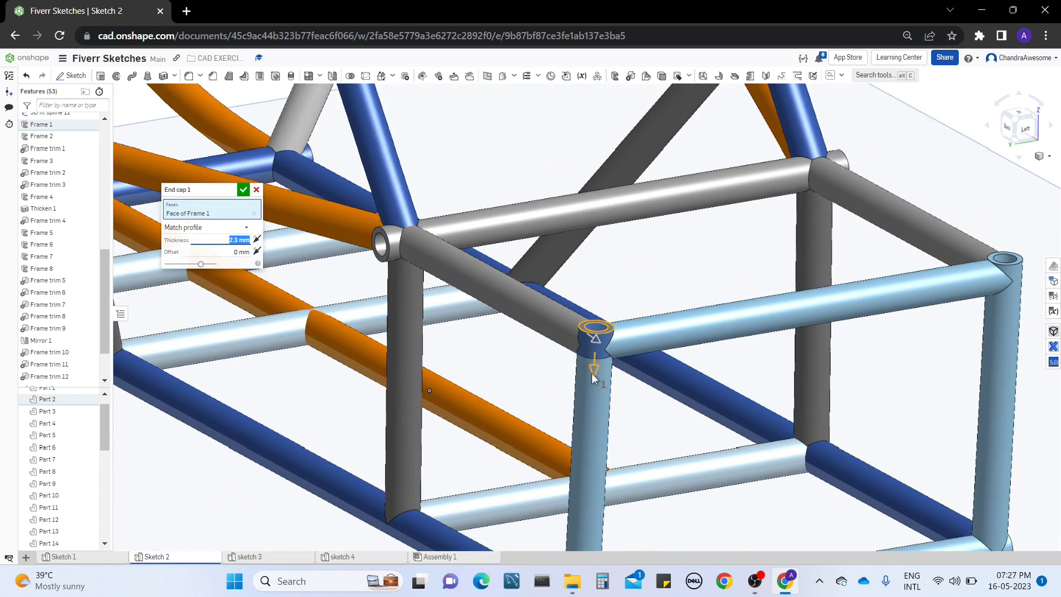
{"action": "left_click_drag", "start_coordinate": [592, 373], "coordinate": [593, 388]}
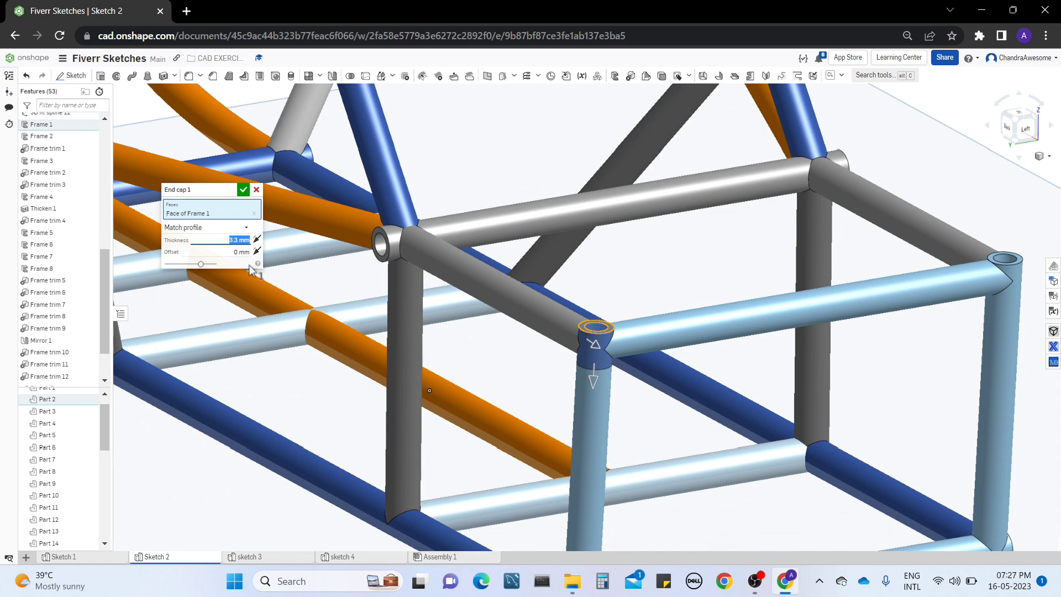
Step: Try a 1 mm end cap offset and reduce the cap's thickness freehand to about 1.5 mm
{"action": "left_click", "coordinate": [221, 250]}
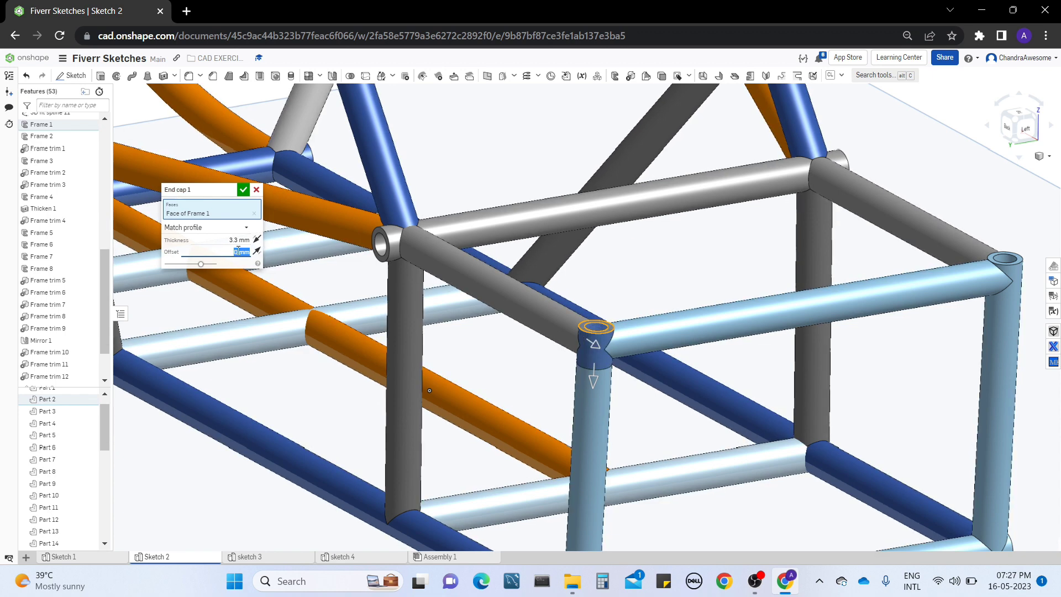
{"action": "mouse_move", "coordinate": [696, 279]}
{"action": "right_mouse_down"}
{"action": "mouse_move", "coordinate": [694, 294]}
{"action": "mouse_move", "coordinate": [697, 281]}
{"action": "right_mouse_up"}
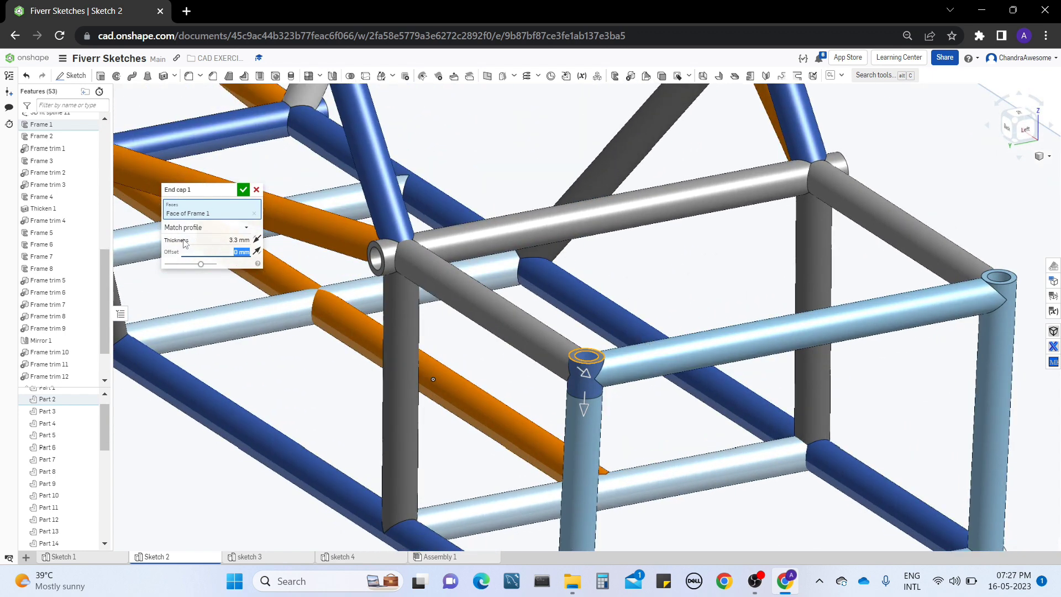
{"action": "key", "text": "Up"}
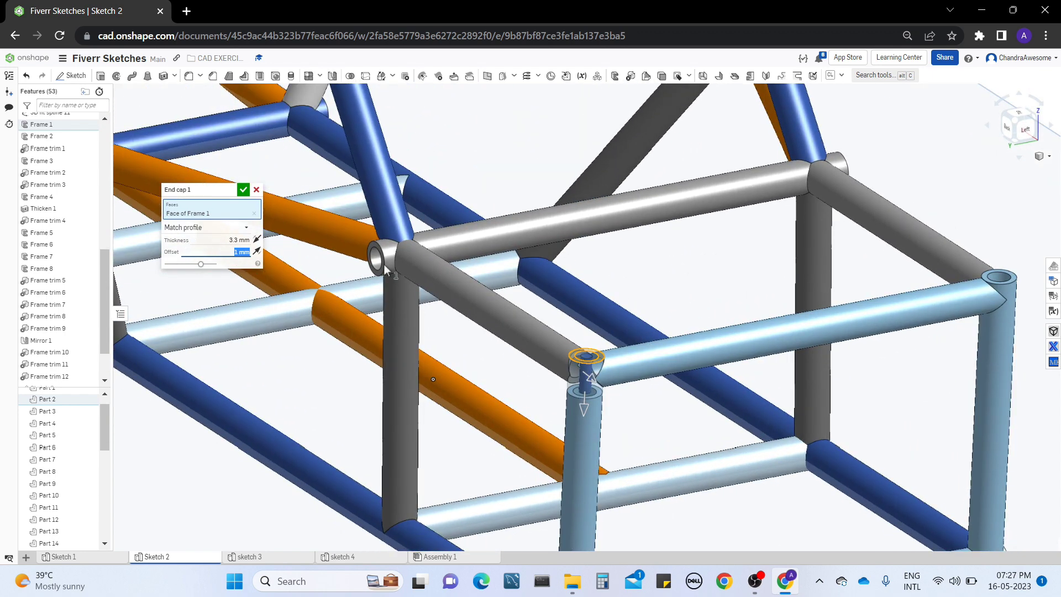
{"action": "right_click_drag", "start_coordinate": [580, 360], "coordinate": [563, 326]}
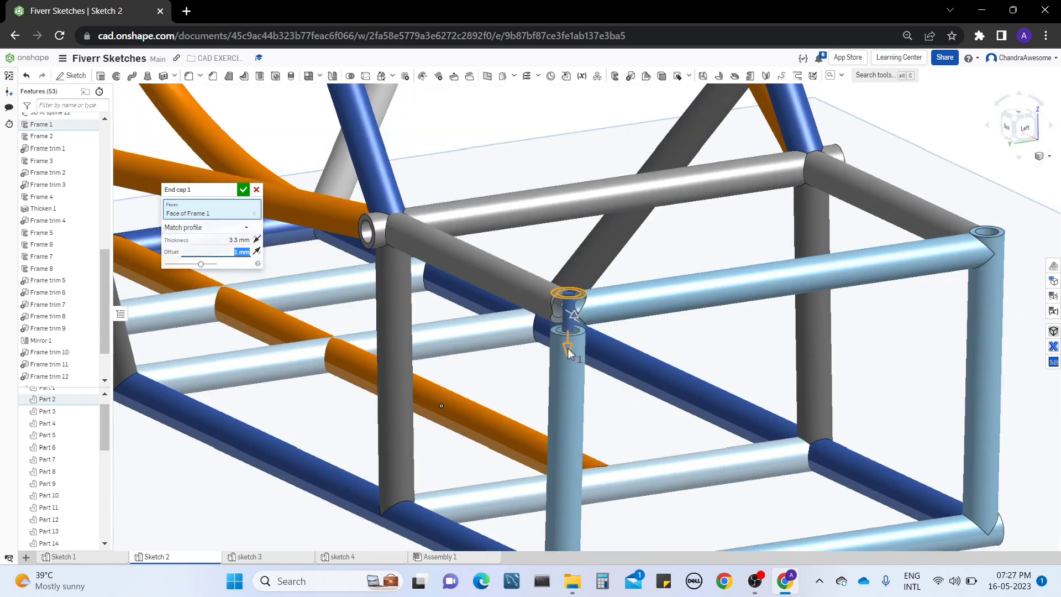
{"action": "mouse_move", "coordinate": [569, 353]}
{"action": "left_mouse_down"}
{"action": "mouse_move", "coordinate": [569, 329]}
{"action": "mouse_move", "coordinate": [569, 345]}
{"action": "left_mouse_up"}
{"action": "right_click_drag", "start_coordinate": [569, 345], "coordinate": [576, 324]}
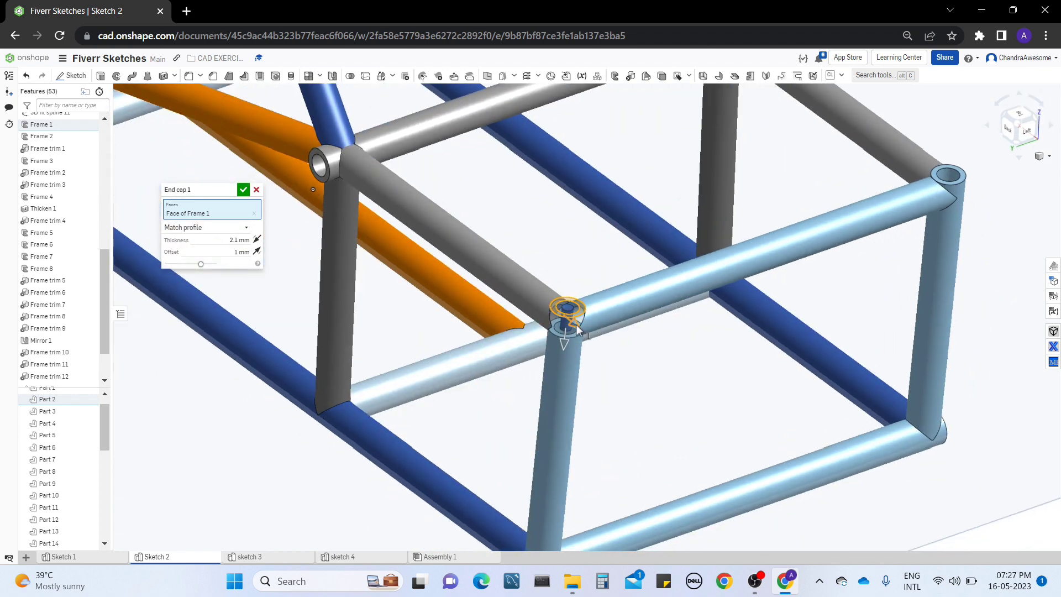
{"action": "mouse_move", "coordinate": [578, 329]}
{"action": "left_mouse_down"}
{"action": "mouse_move", "coordinate": [597, 348]}
{"action": "mouse_move", "coordinate": [576, 317]}
{"action": "mouse_move", "coordinate": [569, 344]}
{"action": "mouse_move", "coordinate": [566, 328]}
{"action": "left_mouse_up"}
Step: Set the end cap's offset back to 0 mm and examine the matching-profile cap on the tube end
{"action": "left_click", "coordinate": [236, 252]}
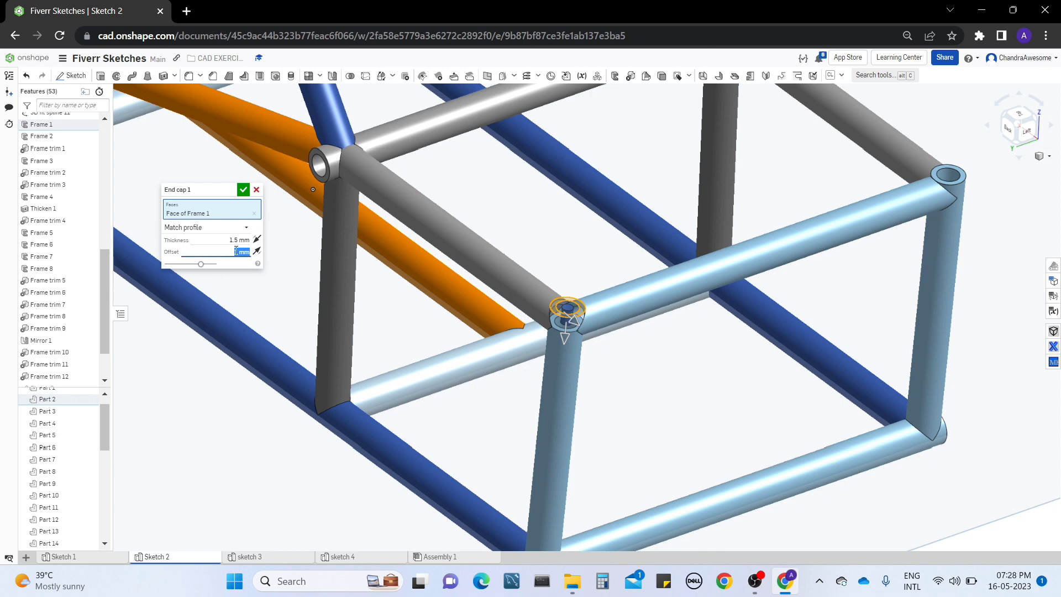
{"action": "type", "text": "0"}
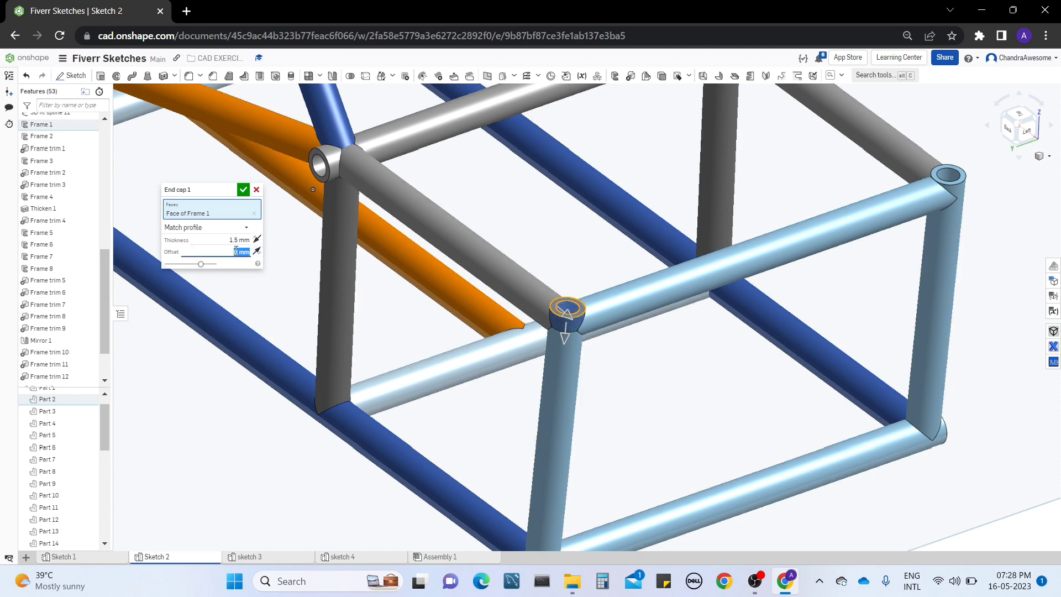
{"action": "right_click", "coordinate": [611, 329]}
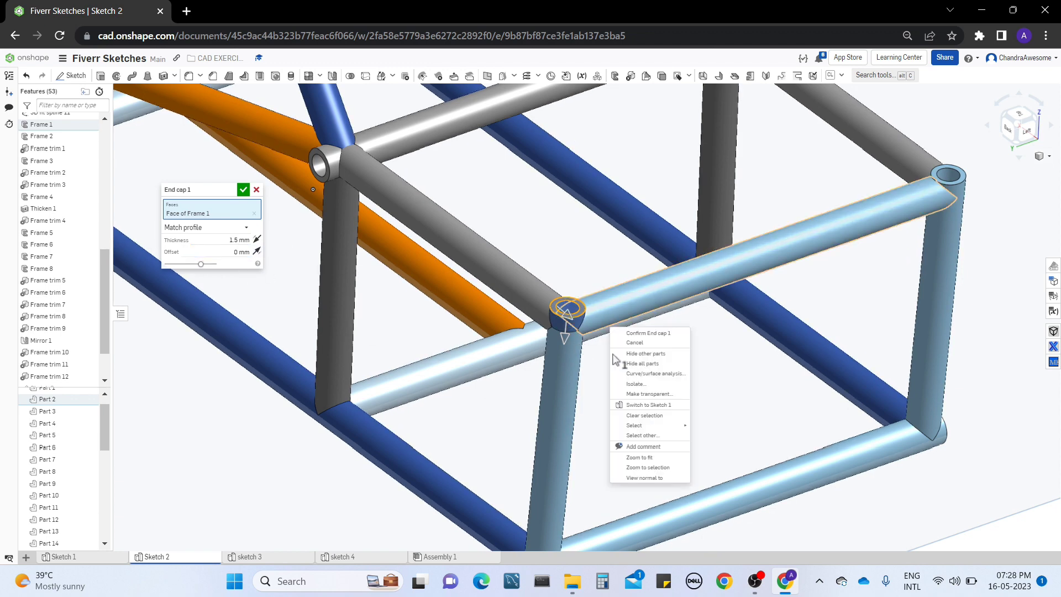
{"action": "left_click", "coordinate": [1044, 321]}
{"action": "right_click_drag", "start_coordinate": [594, 347], "coordinate": [598, 341]}
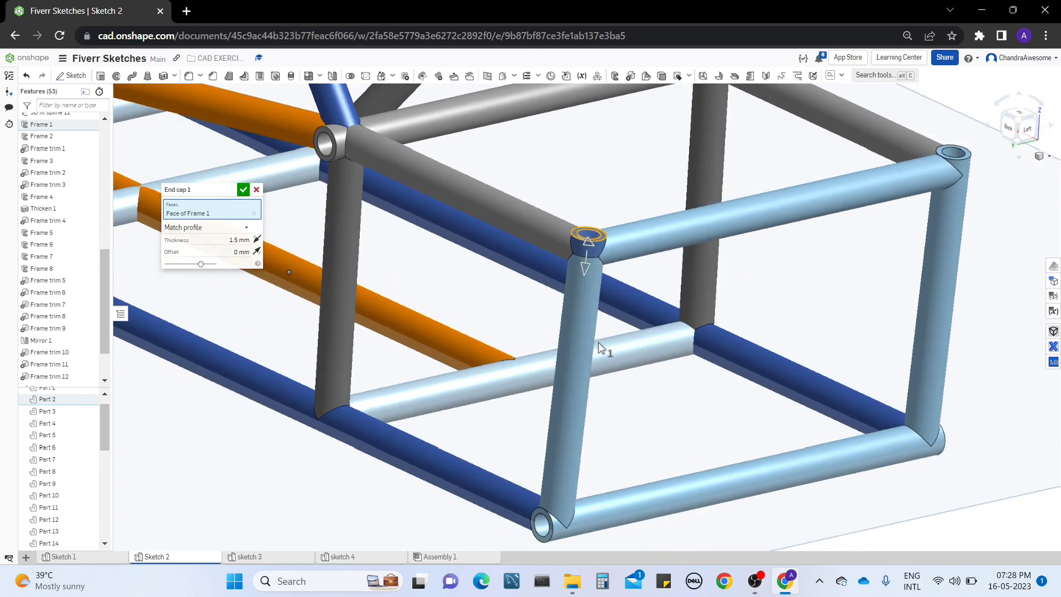
{"action": "key", "text": "Up"}
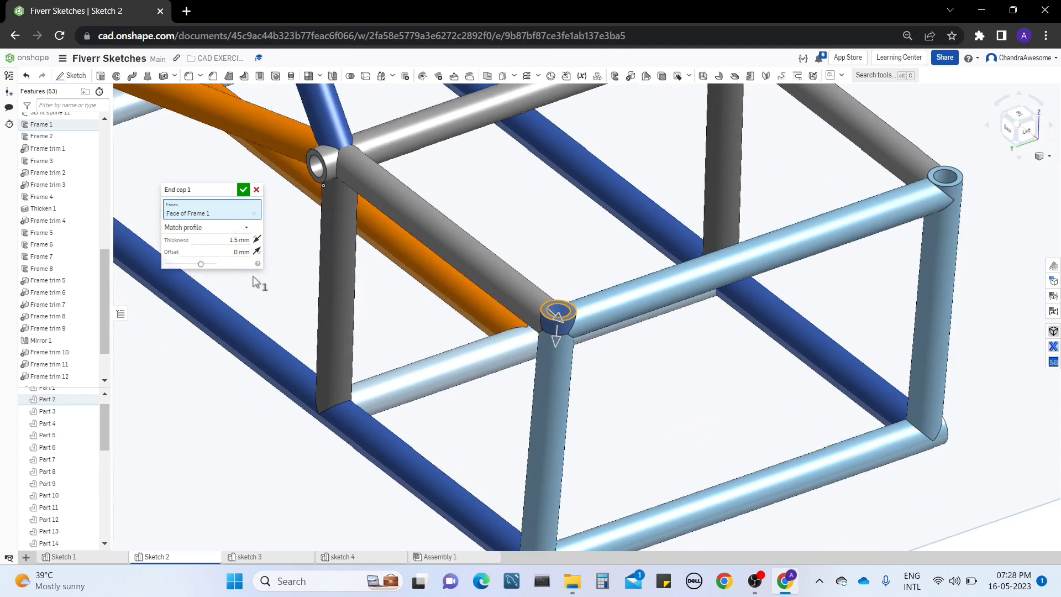
Step: Try the Rectangle profile type for the end cap with a Chamfer corner treatment
{"action": "left_click", "coordinate": [214, 229]}
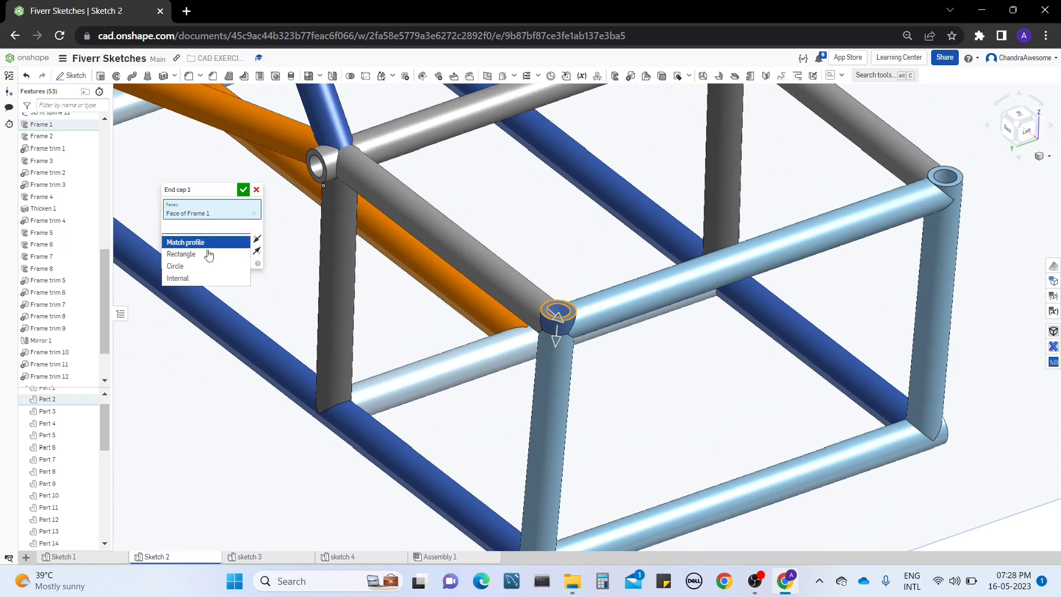
{"action": "left_click", "coordinate": [208, 255]}
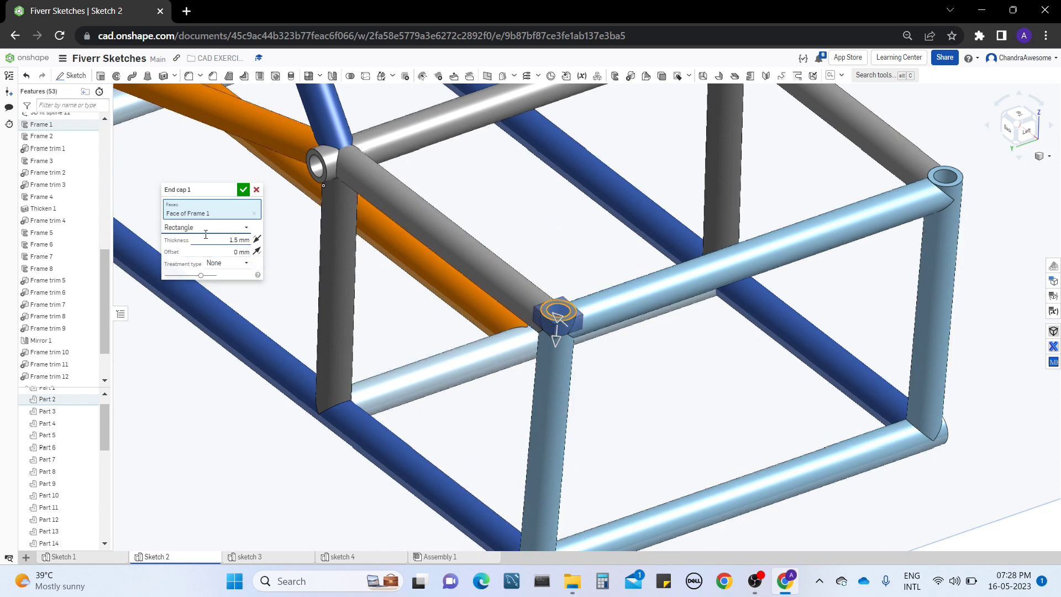
{"action": "left_click", "coordinate": [227, 264]}
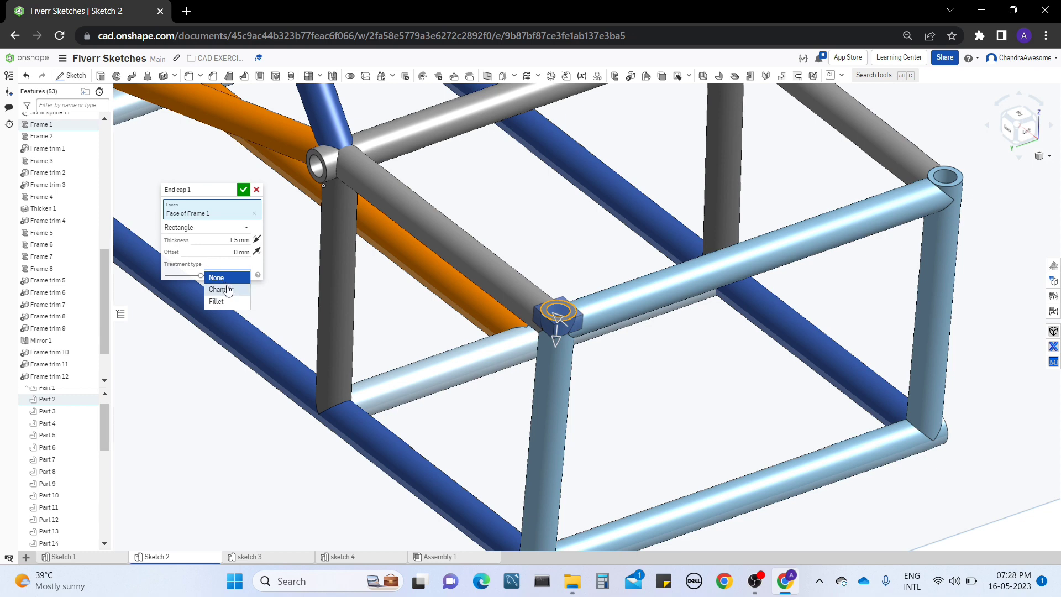
{"action": "left_click", "coordinate": [228, 289]}
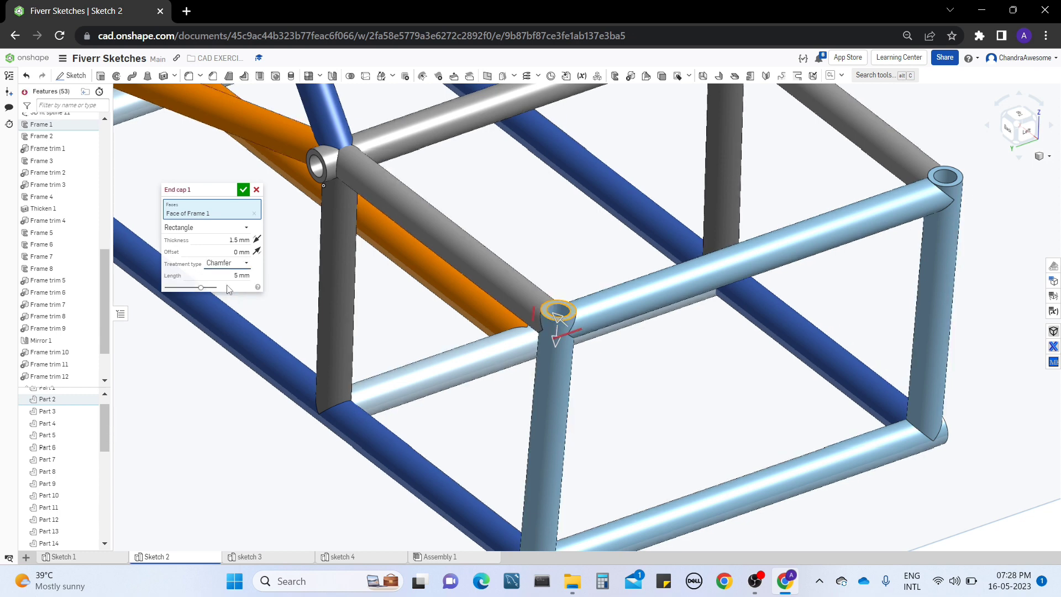
Step: Switch the rectangular end cap's corner treatment to Fillet and examine the tube end
{"action": "left_click", "coordinate": [233, 264]}
{"action": "middle_click_drag", "start_coordinate": [702, 320], "coordinate": [661, 370]}
{"action": "mouse_move", "coordinate": [504, 300]}
{"action": "right_mouse_down"}
{"action": "mouse_move", "coordinate": [501, 284]}
{"action": "mouse_move", "coordinate": [511, 285]}
{"action": "right_mouse_up"}
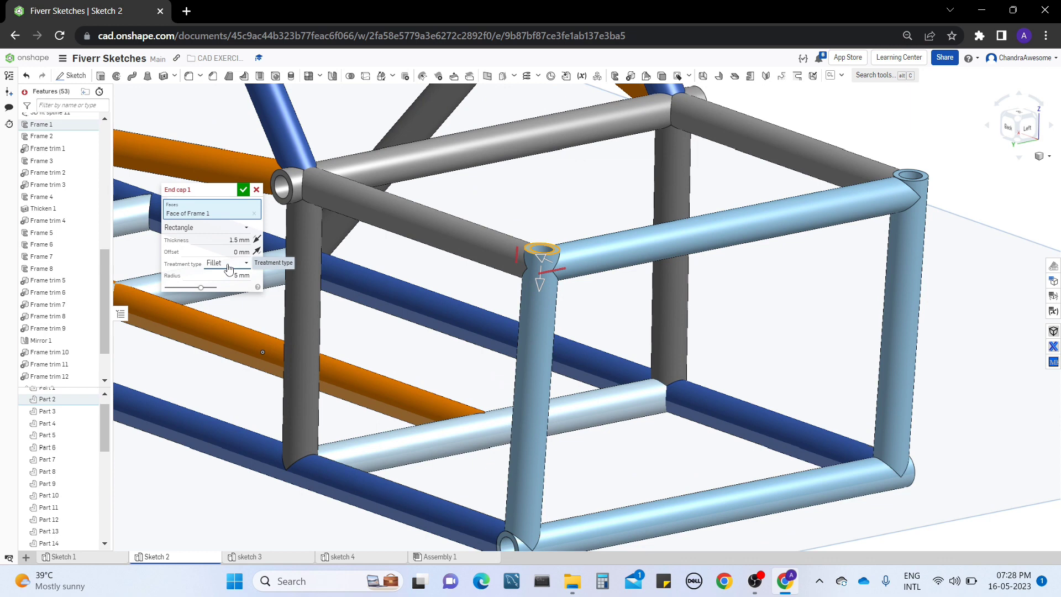
{"action": "middle_click_drag", "start_coordinate": [428, 358], "coordinate": [462, 412]}
Step: Try the Circle profile type for the end cap, examine its preview, and flip the thickness direction
{"action": "left_click", "coordinate": [231, 227]}
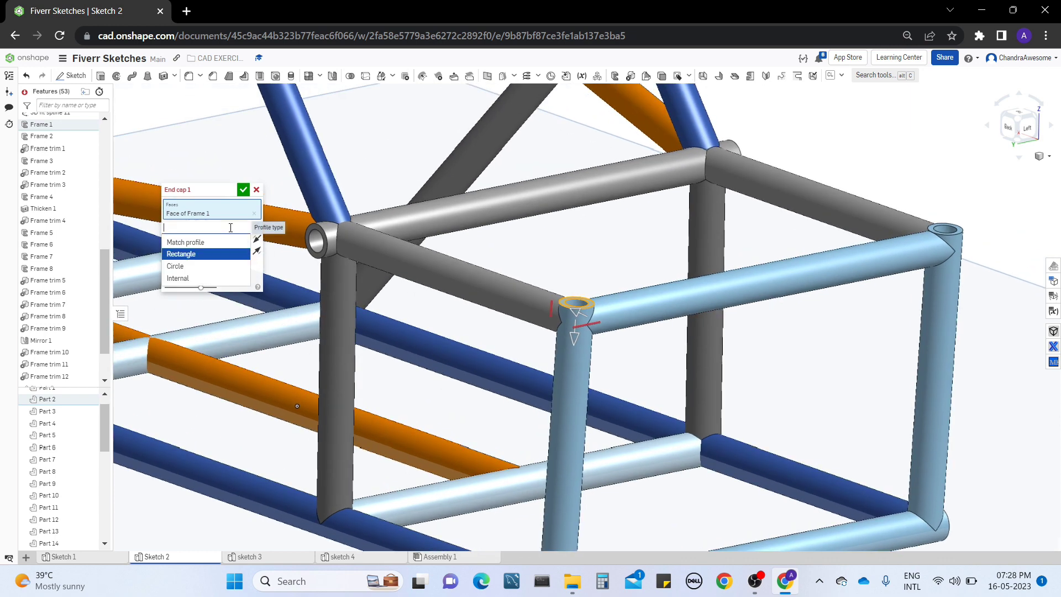
{"action": "left_click", "coordinate": [210, 268]}
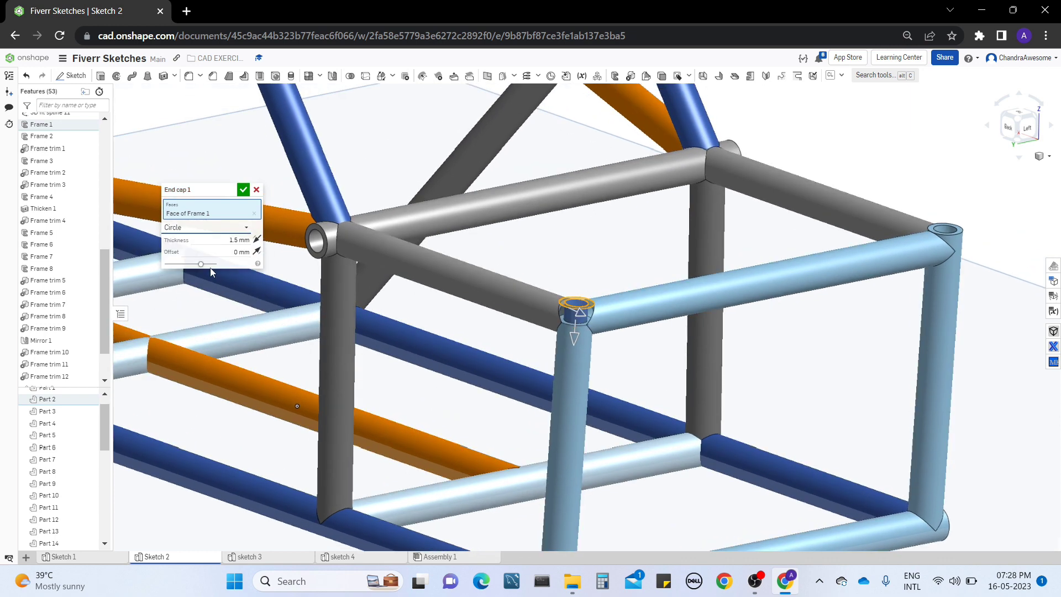
{"action": "right_click_drag", "start_coordinate": [556, 288], "coordinate": [550, 308]}
{"action": "middle_click_drag", "start_coordinate": [549, 387], "coordinate": [542, 347]}
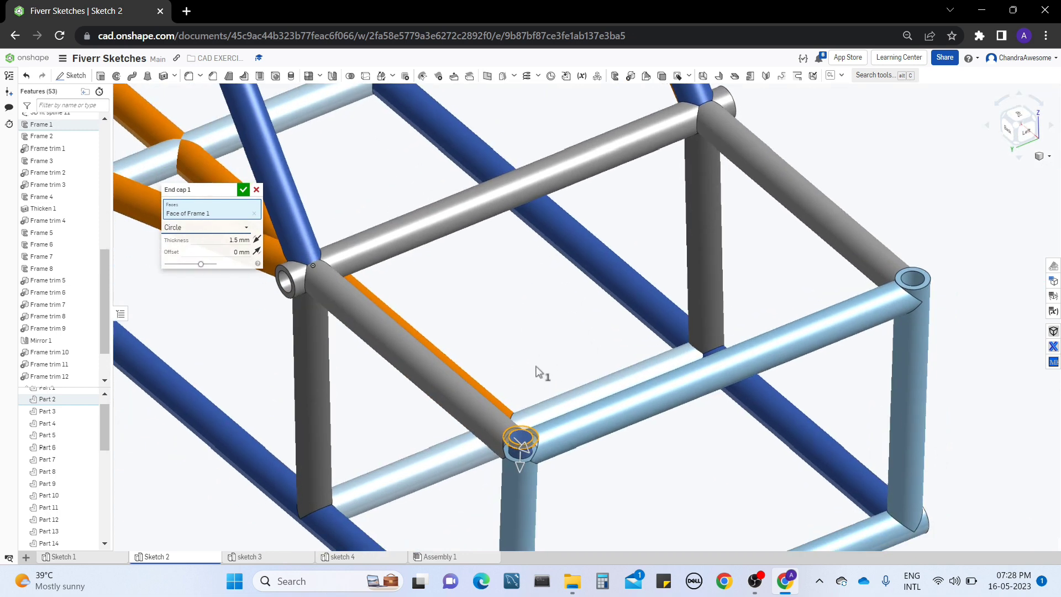
{"action": "right_click_drag", "start_coordinate": [538, 381], "coordinate": [535, 360]}
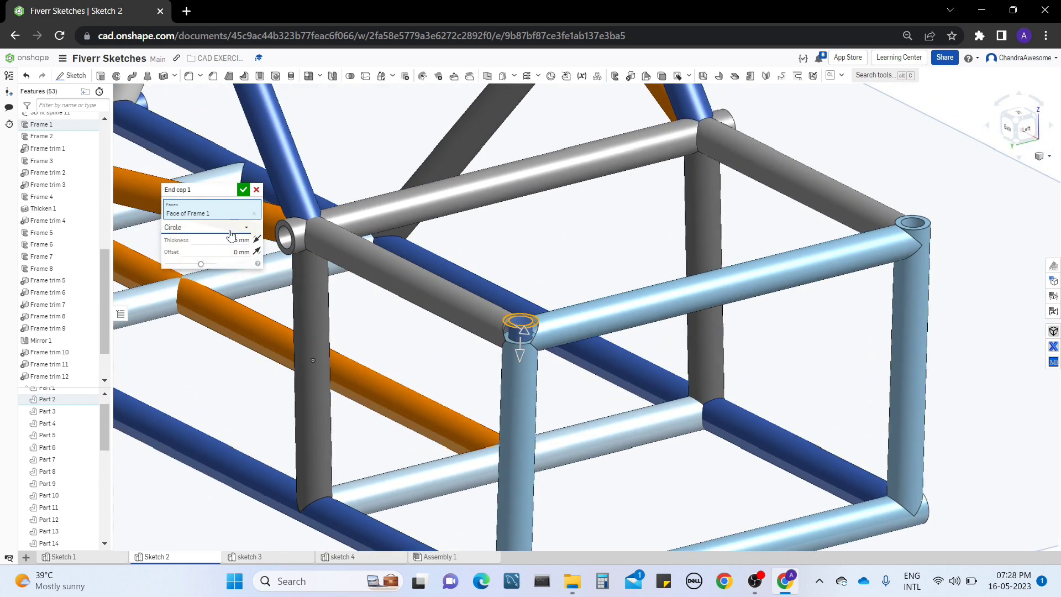
{"action": "left_click", "coordinate": [256, 240]}
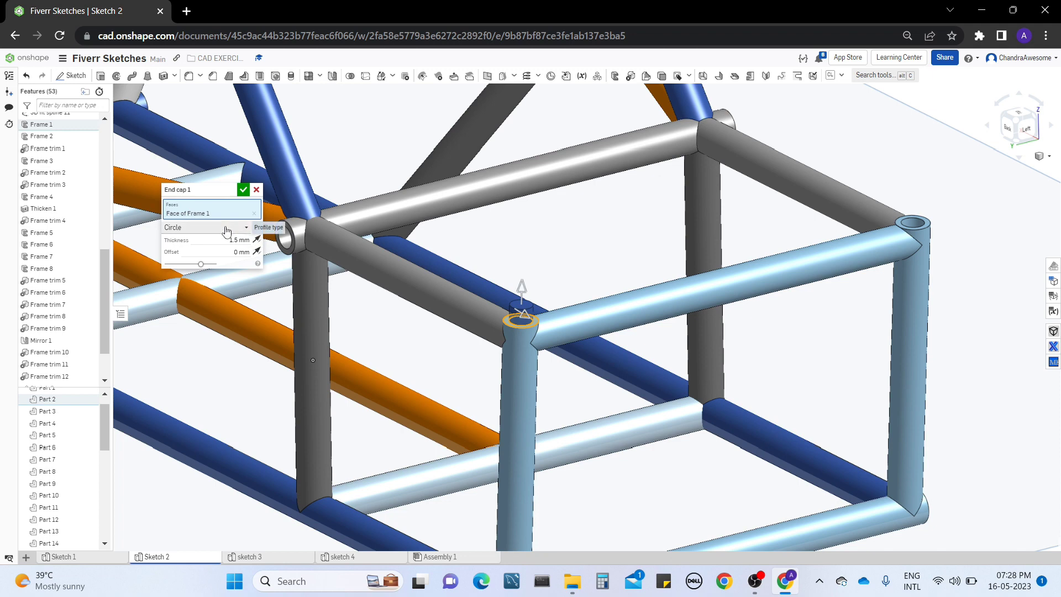
Step: Try the Internal profile type for the end cap, inspect it inside the tube, and cancel the end cap
{"action": "left_click", "coordinate": [230, 227]}
{"action": "left_click", "coordinate": [212, 282]}
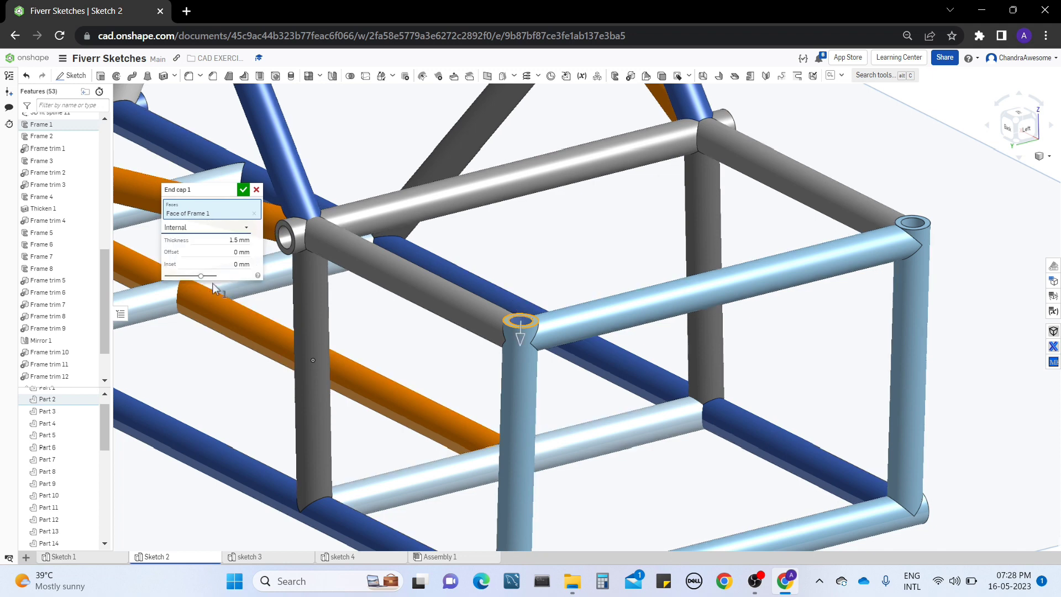
{"action": "right_click_drag", "start_coordinate": [601, 294], "coordinate": [558, 315]}
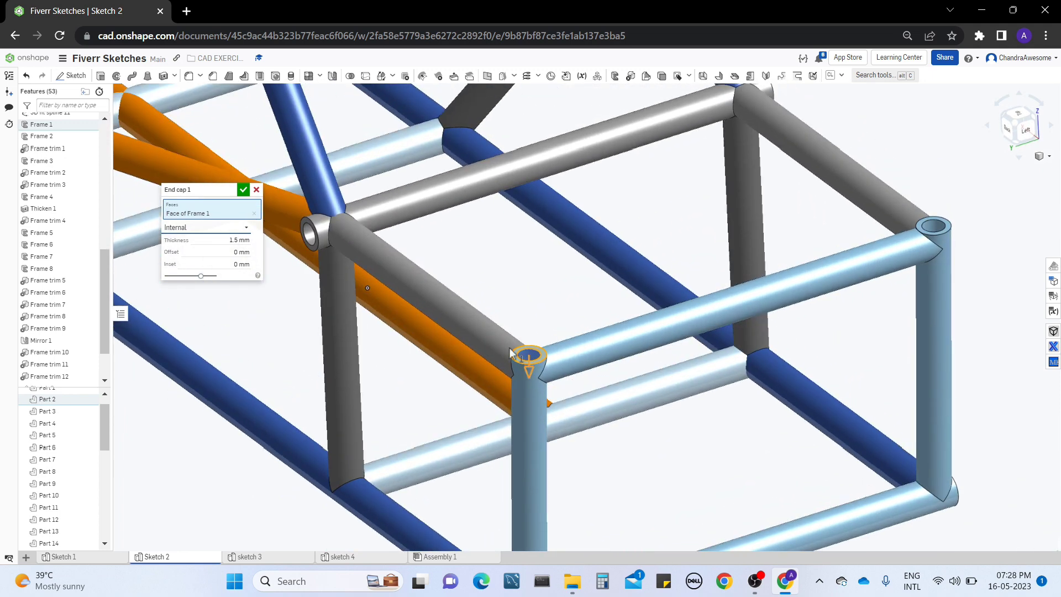
{"action": "mouse_move", "coordinate": [548, 363]}
{"action": "right_mouse_down"}
{"action": "mouse_move", "coordinate": [559, 426]}
{"action": "mouse_move", "coordinate": [557, 356]}
{"action": "right_mouse_up"}
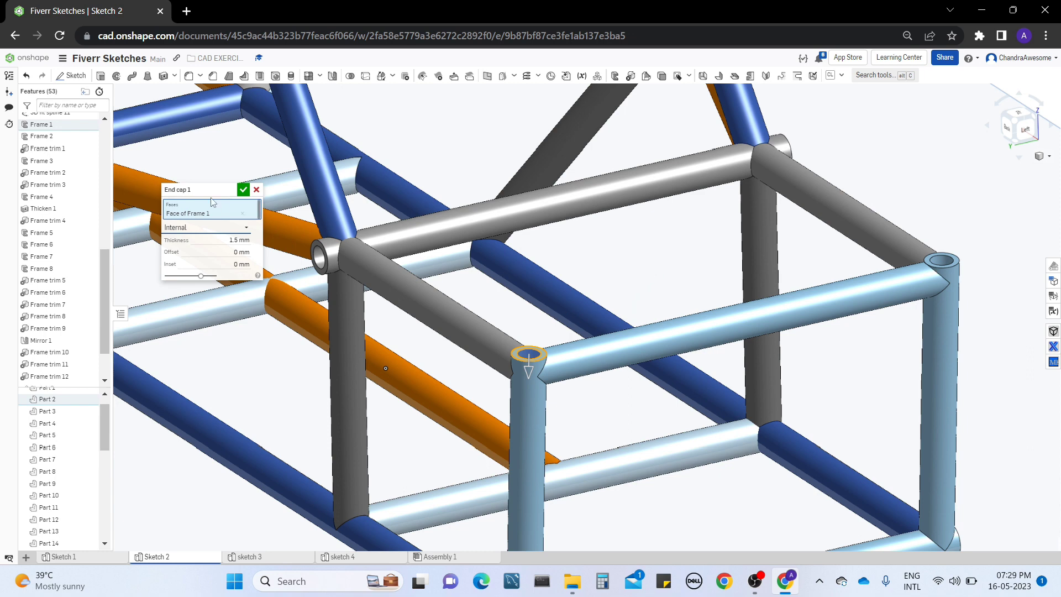
{"action": "left_click", "coordinate": [256, 190]}
Step: Examine the separate mitered bar frame and the triangular gusset in its corner
{"action": "middle_click_drag", "start_coordinate": [533, 370], "coordinate": [886, 200]}
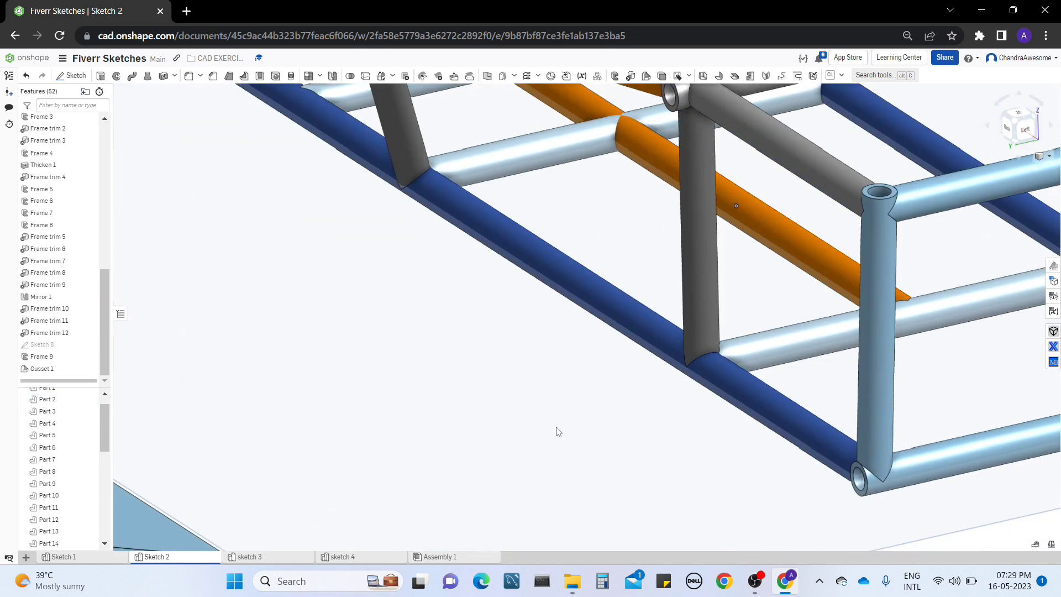
{"action": "middle_click_drag", "start_coordinate": [291, 492], "coordinate": [675, 289]}
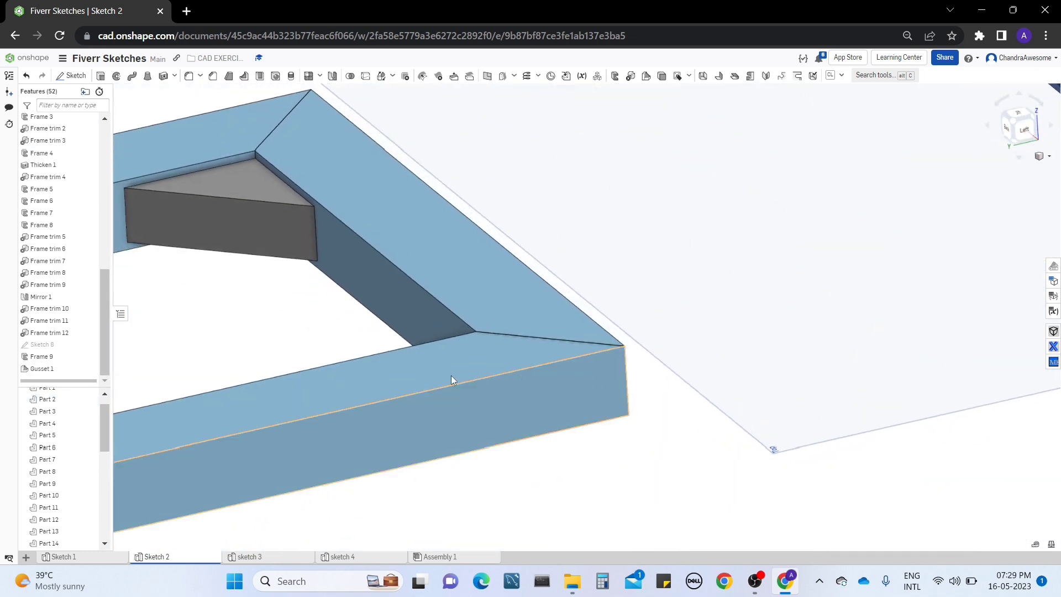
{"action": "middle_click_drag", "start_coordinate": [451, 376], "coordinate": [679, 422]}
{"action": "middle_click_drag", "start_coordinate": [362, 426], "coordinate": [353, 452]}
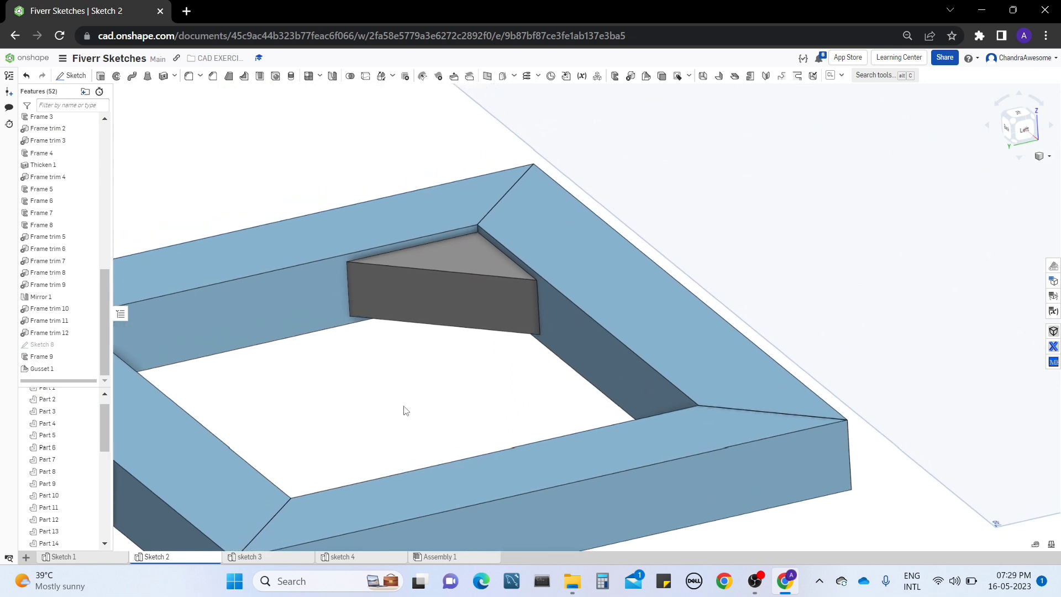
Step: Change the mitered bar frame's profile to an ISO rectangular tube, 20mm x 20mm x 2mm
{"action": "middle_click_drag", "start_coordinate": [403, 410], "coordinate": [463, 354]}
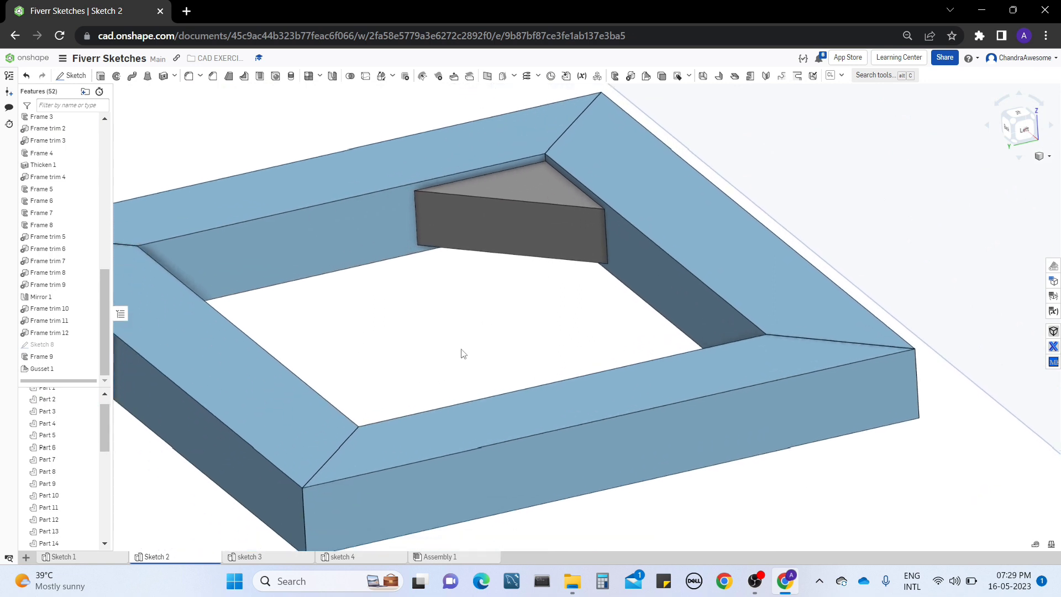
{"action": "right_click", "coordinate": [63, 362]}
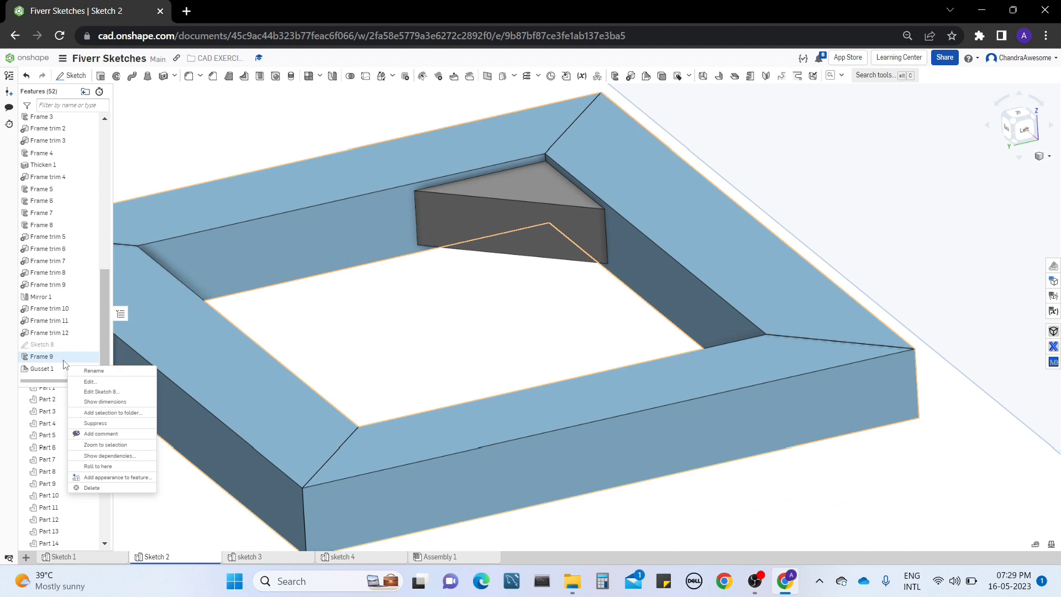
{"action": "left_click", "coordinate": [88, 382]}
{"action": "left_click", "coordinate": [221, 216]}
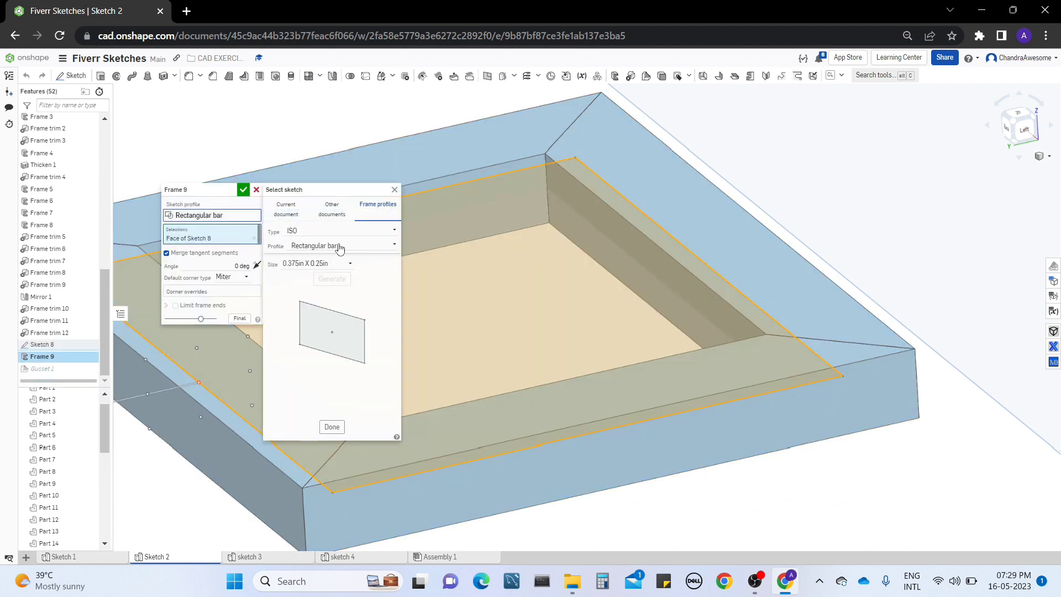
{"action": "left_click", "coordinate": [339, 247]}
{"action": "left_click", "coordinate": [339, 286]}
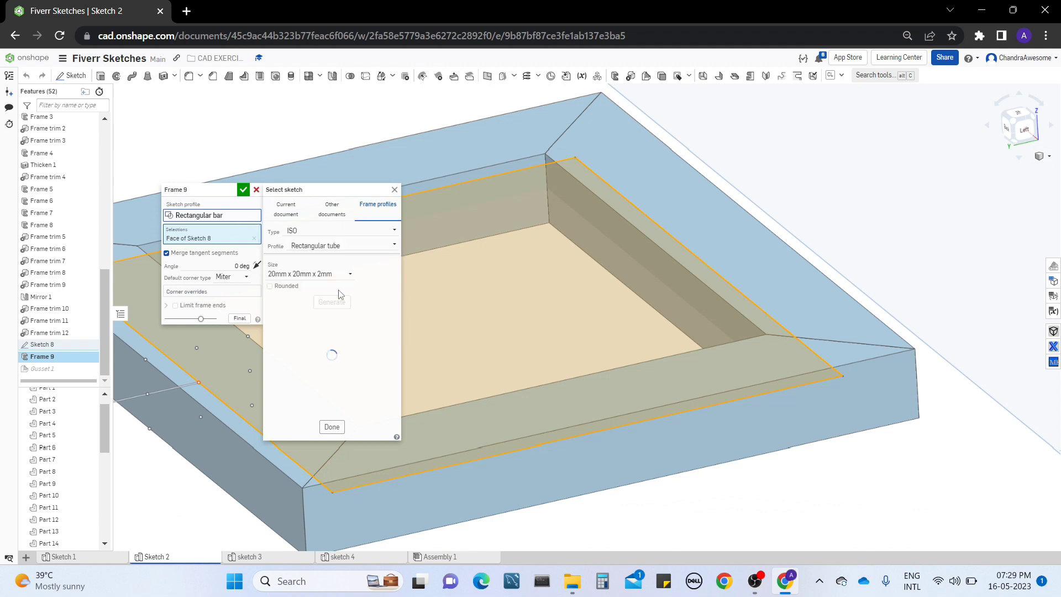
{"action": "left_click", "coordinate": [331, 427]}
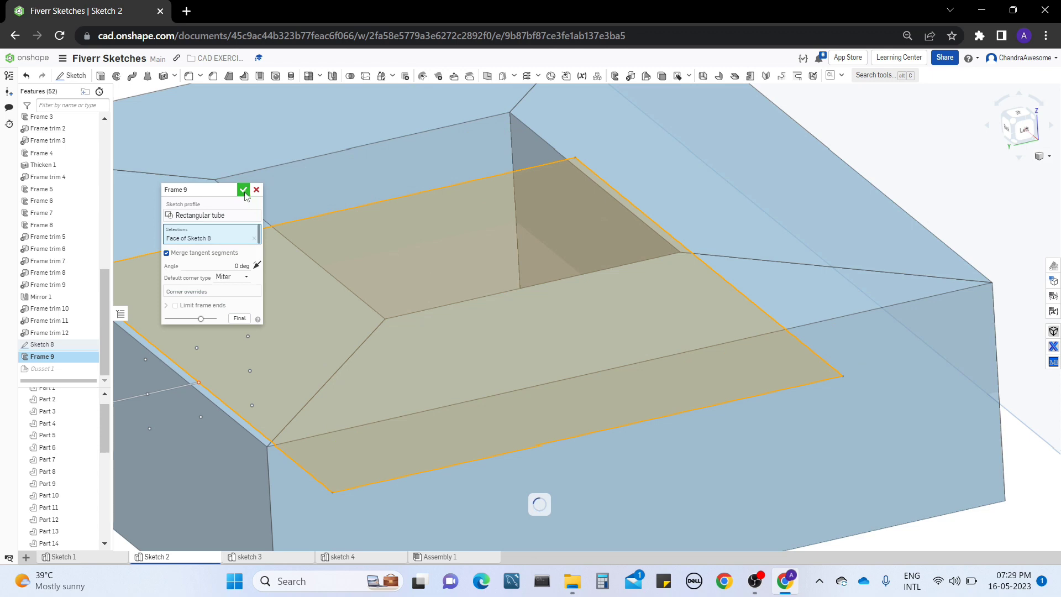
{"action": "left_click", "coordinate": [243, 190]}
{"action": "scroll", "coordinate": [545, 400], "scroll_direction": "up", "scroll_amount": 5}
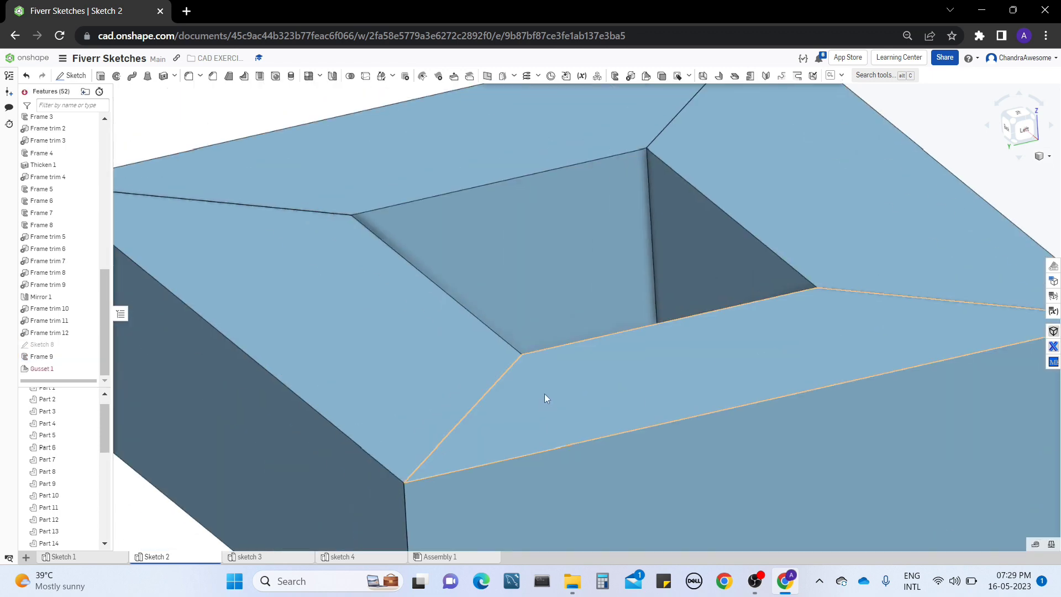
{"action": "scroll", "coordinate": [543, 378], "scroll_direction": "down", "scroll_amount": 3}
{"action": "right_click_drag", "start_coordinate": [543, 375], "coordinate": [542, 409]}
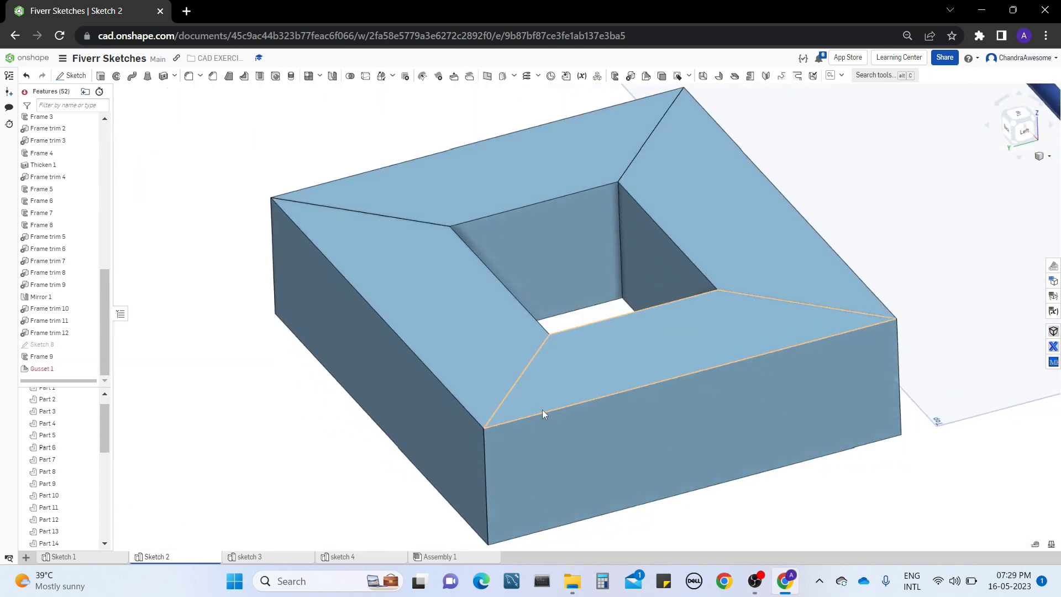
Step: Hide the front member of the mitered tube frame and delete the Gusset 1 feature
{"action": "right_click", "coordinate": [605, 368]}
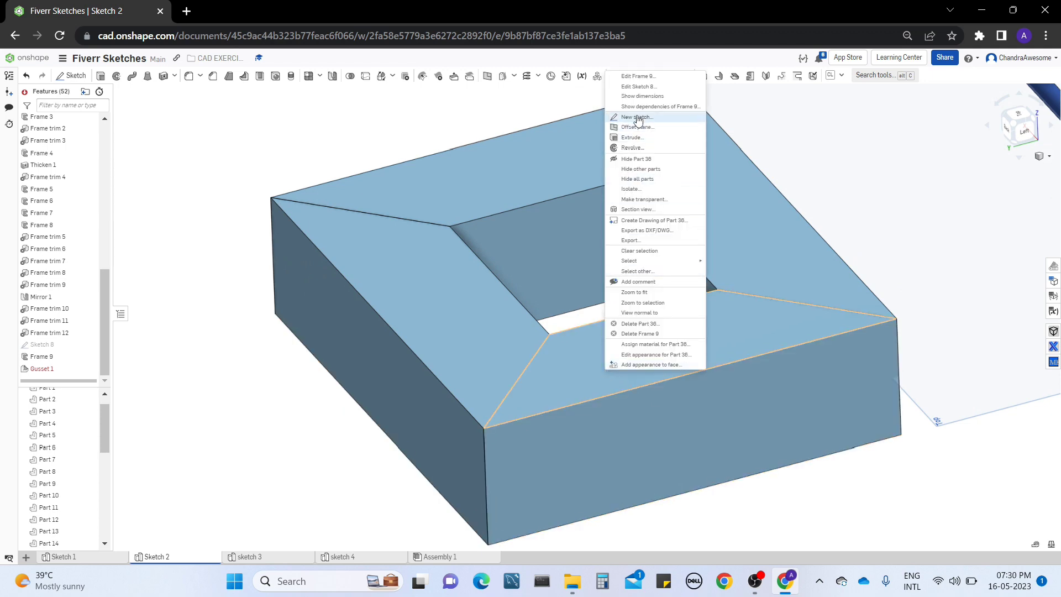
{"action": "left_click", "coordinate": [636, 159]}
{"action": "right_click_drag", "start_coordinate": [628, 351], "coordinate": [309, 376]}
{"action": "right_click", "coordinate": [69, 371]}
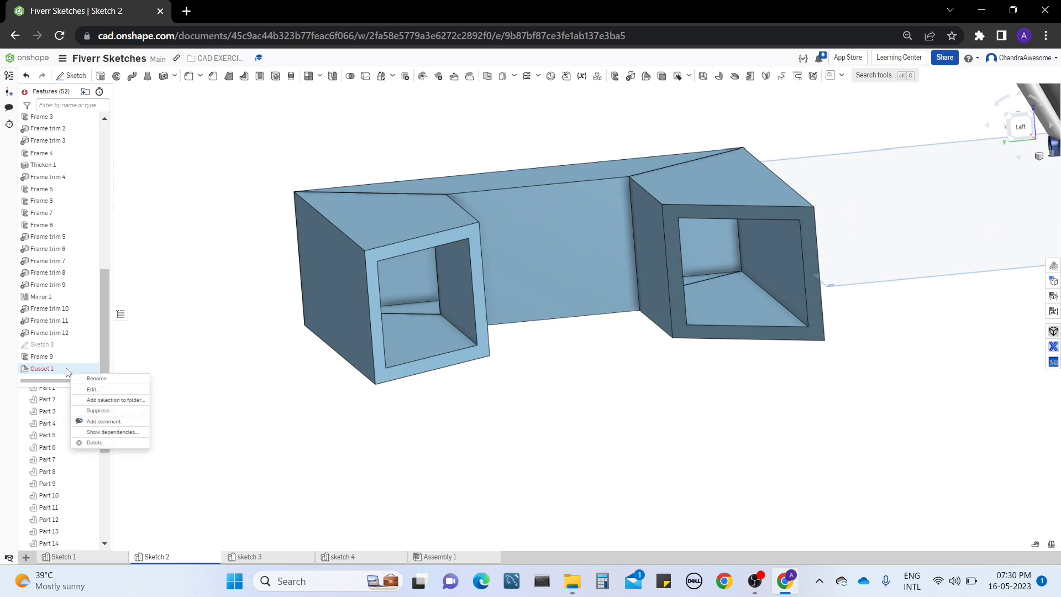
{"action": "left_click", "coordinate": [109, 446]}
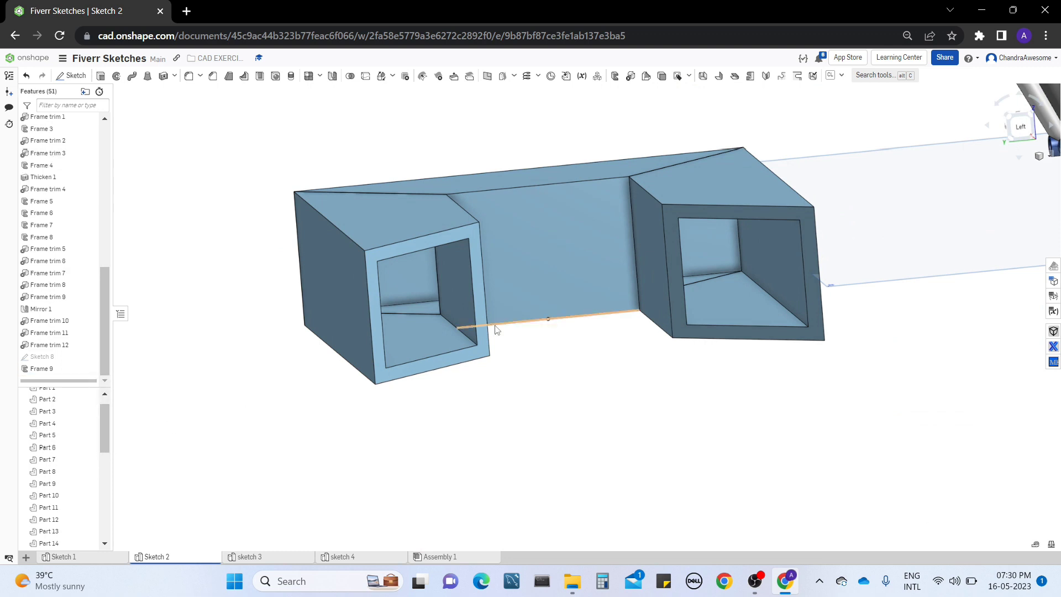
Step: Start an end cap with the Match profile type on the open mitered face of one square tube
{"action": "mouse_move", "coordinate": [488, 331]}
{"action": "right_mouse_down"}
{"action": "mouse_move", "coordinate": [488, 374]}
{"action": "mouse_move", "coordinate": [498, 314]}
{"action": "right_mouse_up"}
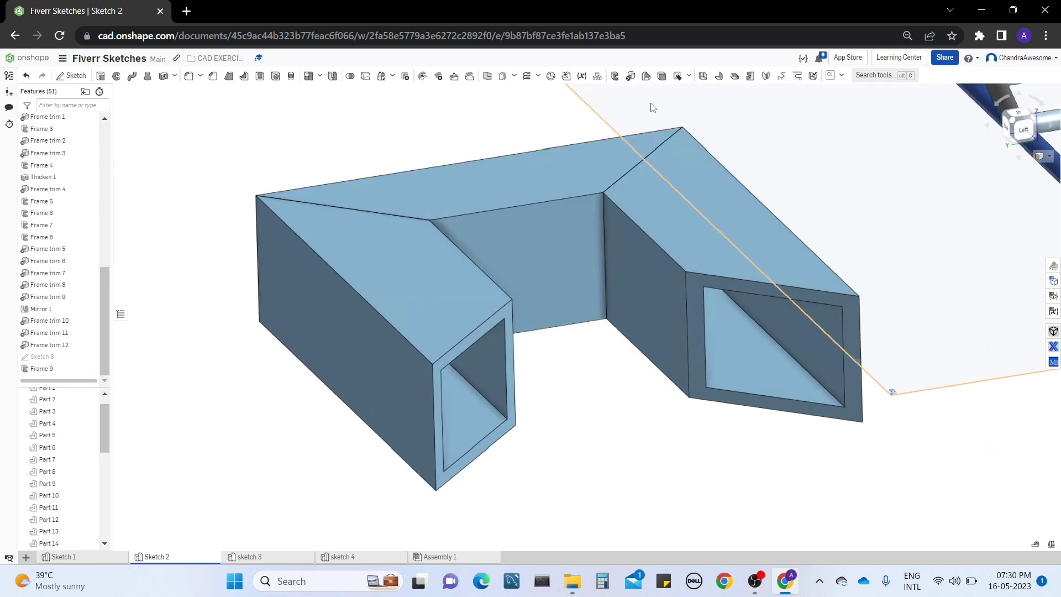
{"action": "left_click", "coordinate": [662, 80]}
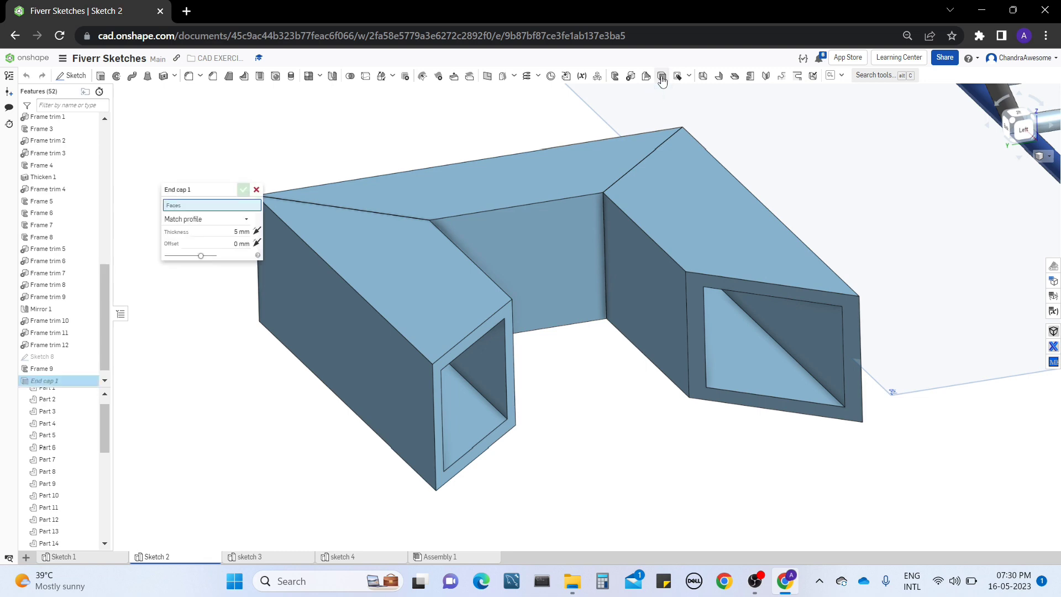
{"action": "left_click", "coordinate": [506, 323]}
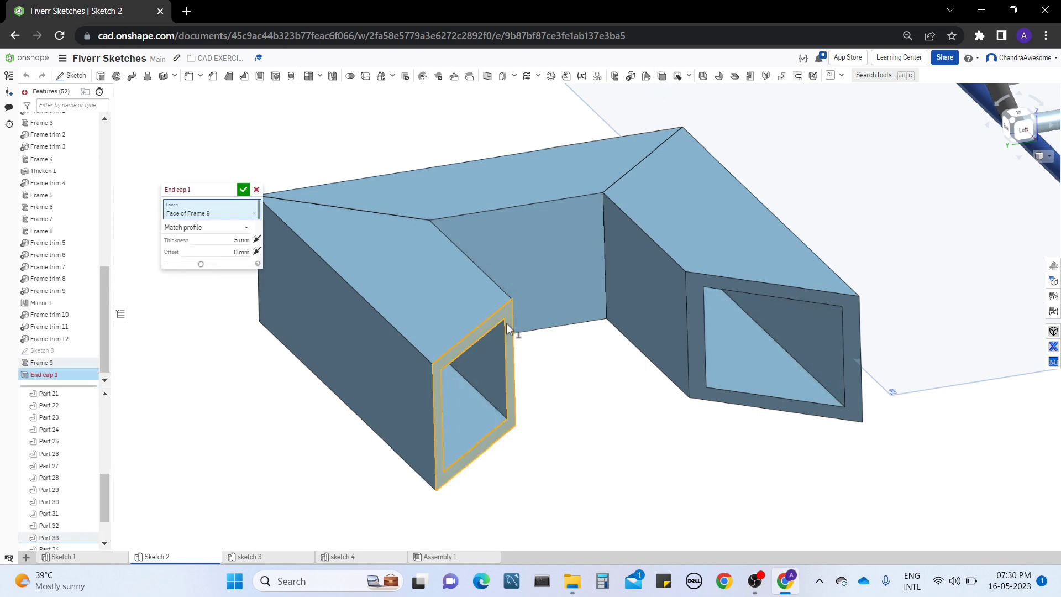
{"action": "right_click_drag", "start_coordinate": [506, 323], "coordinate": [484, 392]}
{"action": "middle_click_drag", "start_coordinate": [484, 389], "coordinate": [502, 364]}
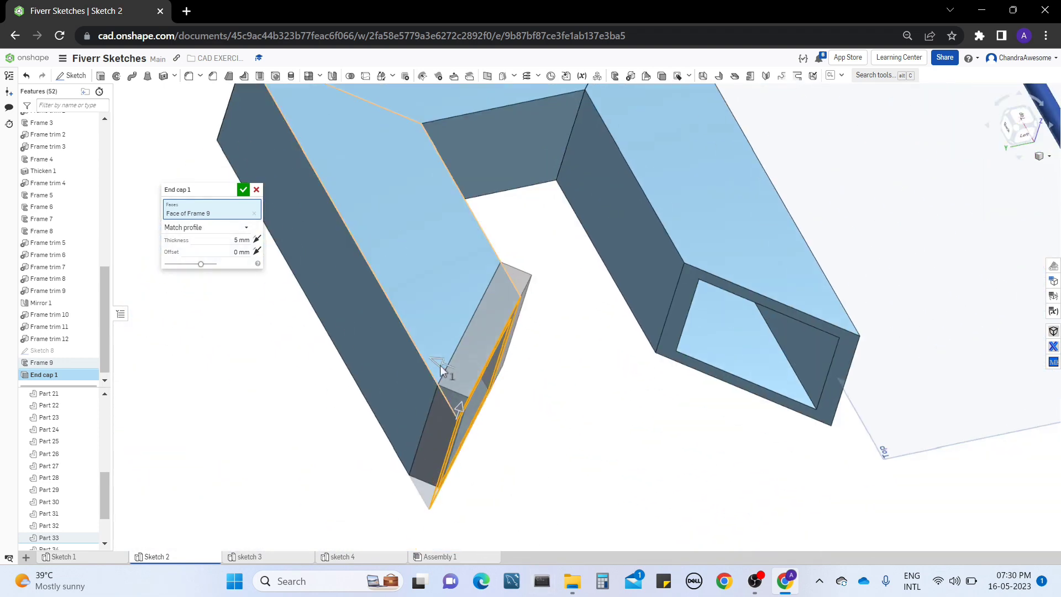
Step: Vary the matching end cap's thickness, offset it 4 mm, and reverse its direction out of the tube end
{"action": "left_click_drag", "start_coordinate": [460, 369], "coordinate": [441, 353]}
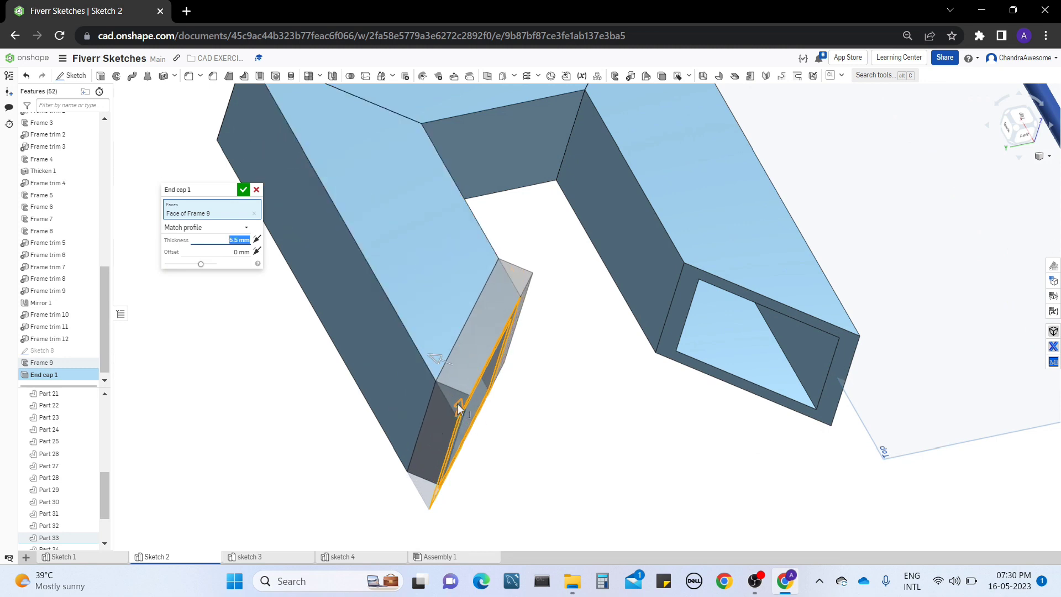
{"action": "left_click_drag", "start_coordinate": [457, 403], "coordinate": [463, 381]}
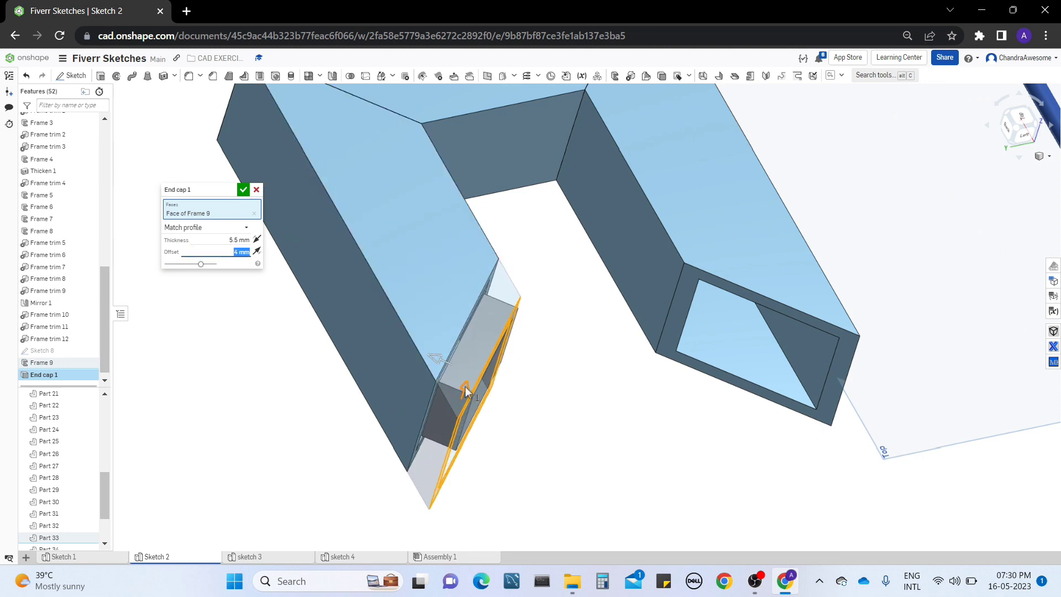
{"action": "right_click_drag", "start_coordinate": [622, 444], "coordinate": [608, 430]}
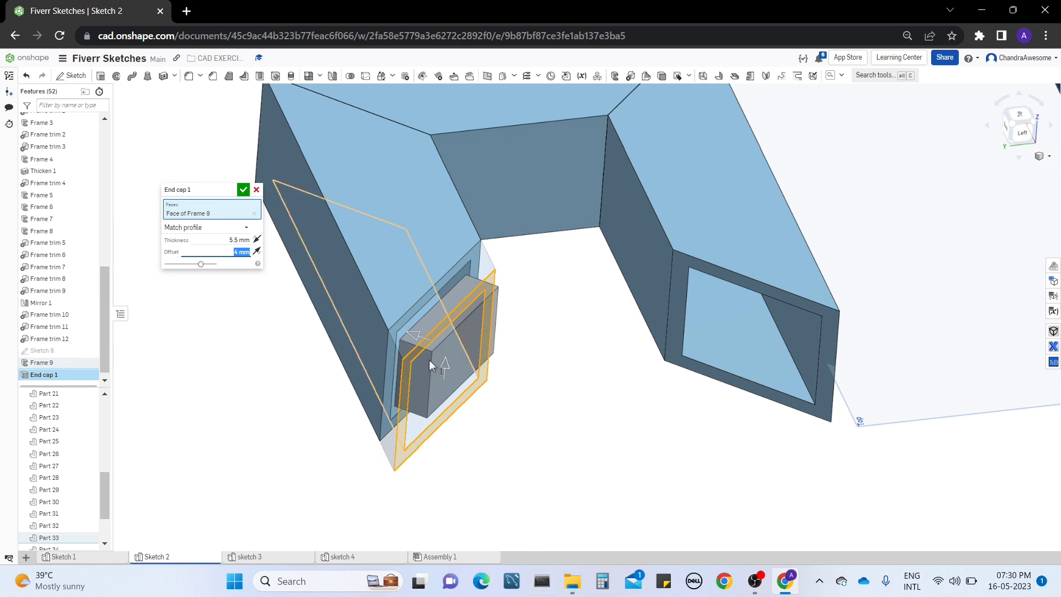
{"action": "left_click_drag", "start_coordinate": [426, 344], "coordinate": [455, 367]}
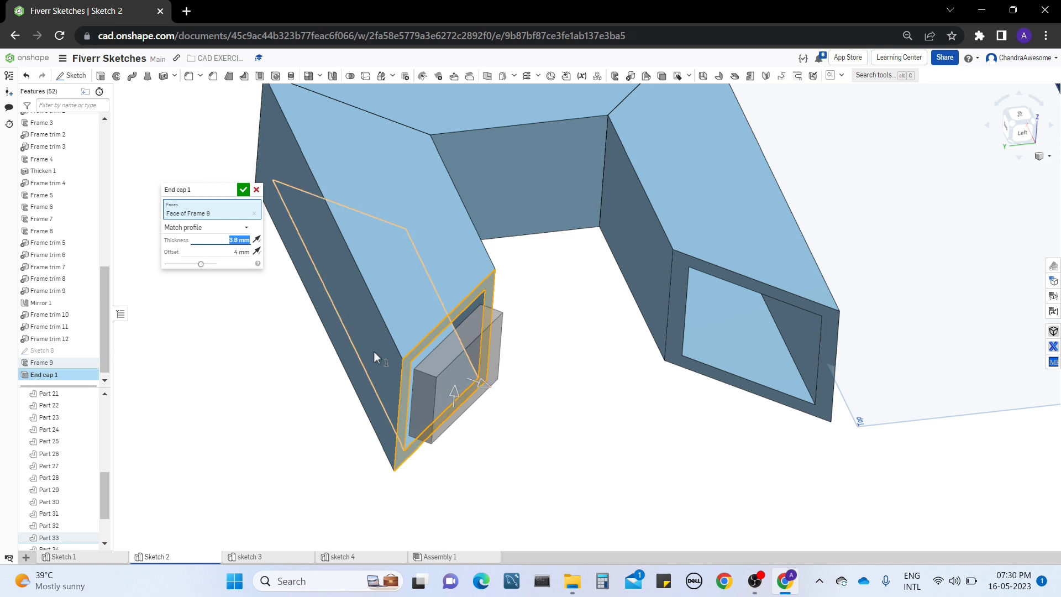
Step: Try the Rectangle profile type for the end cap with a 6.9 mm thickness and examine the preview
{"action": "left_click", "coordinate": [208, 228]}
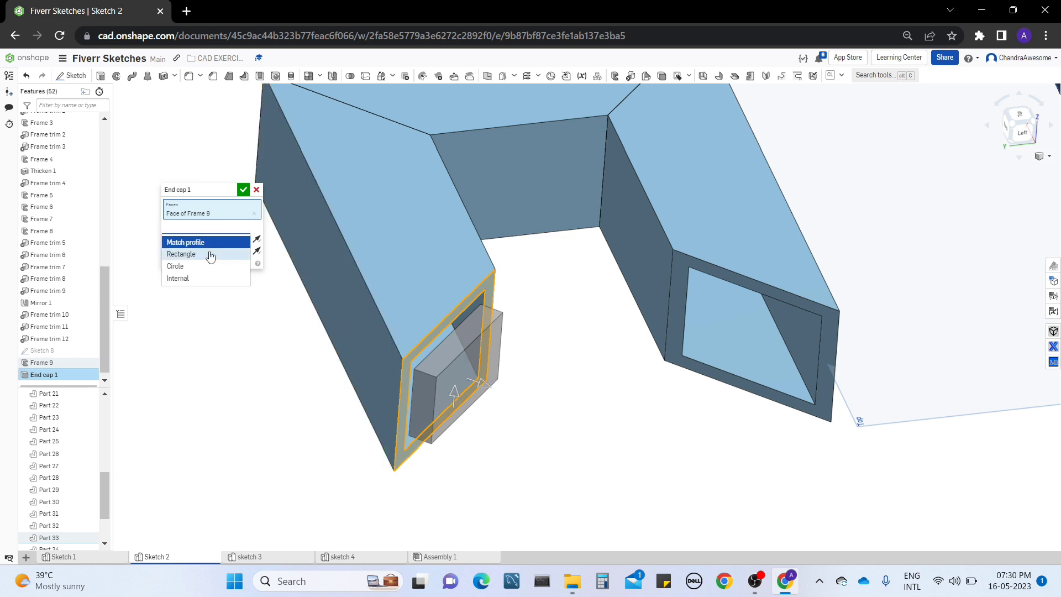
{"action": "left_click", "coordinate": [211, 252]}
{"action": "right_click_drag", "start_coordinate": [521, 424], "coordinate": [500, 417]}
{"action": "mouse_move", "coordinate": [463, 389]}
{"action": "left_mouse_down"}
{"action": "mouse_move", "coordinate": [485, 404]}
{"action": "mouse_move", "coordinate": [473, 402]}
{"action": "left_mouse_up"}
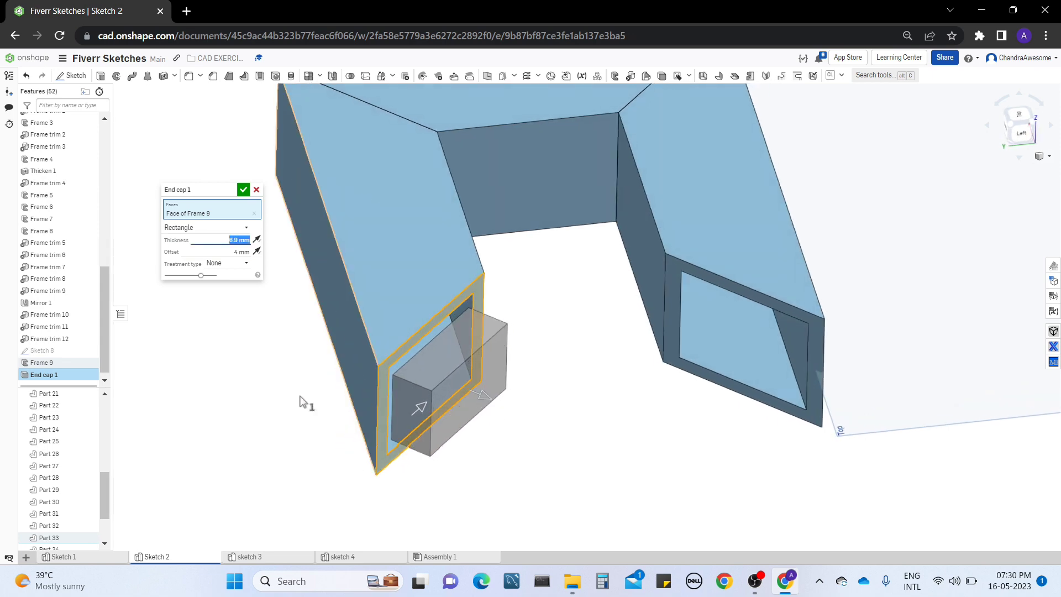
{"action": "mouse_move", "coordinate": [304, 403]}
{"action": "right_mouse_down"}
{"action": "mouse_move", "coordinate": [308, 350]}
{"action": "mouse_move", "coordinate": [293, 358]}
{"action": "mouse_move", "coordinate": [296, 390]}
{"action": "right_mouse_up"}
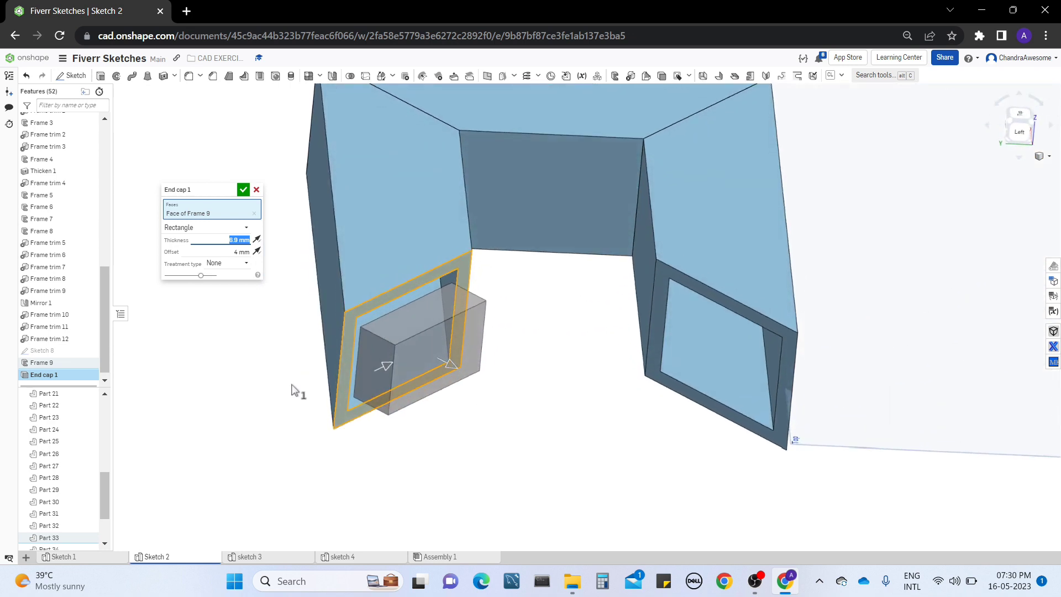
Step: Try the Internal profile type for the end cap on the mitered square tube face
{"action": "left_click", "coordinate": [226, 228]}
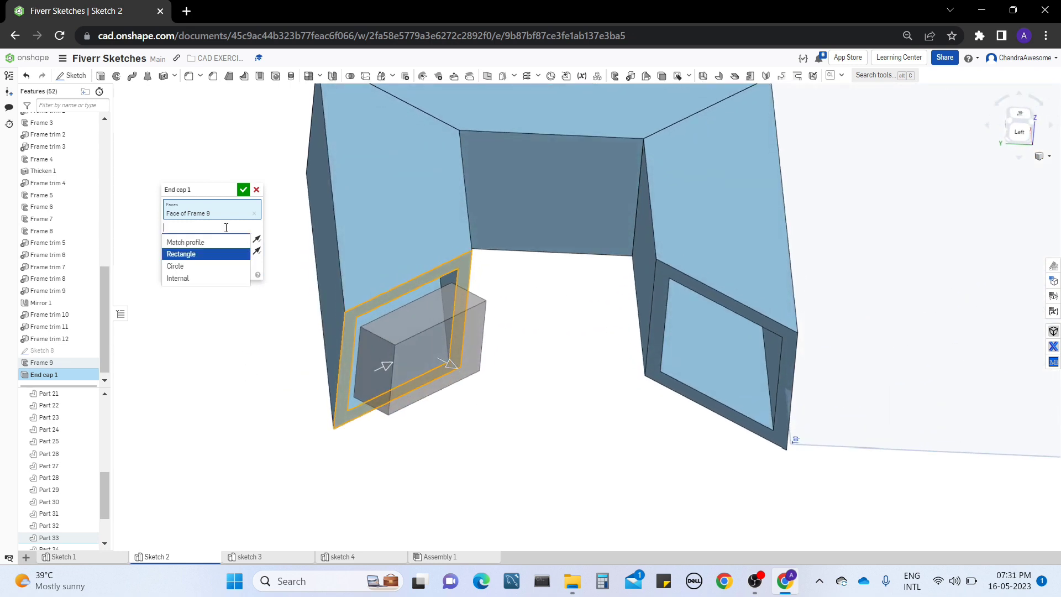
{"action": "left_click", "coordinate": [223, 277]}
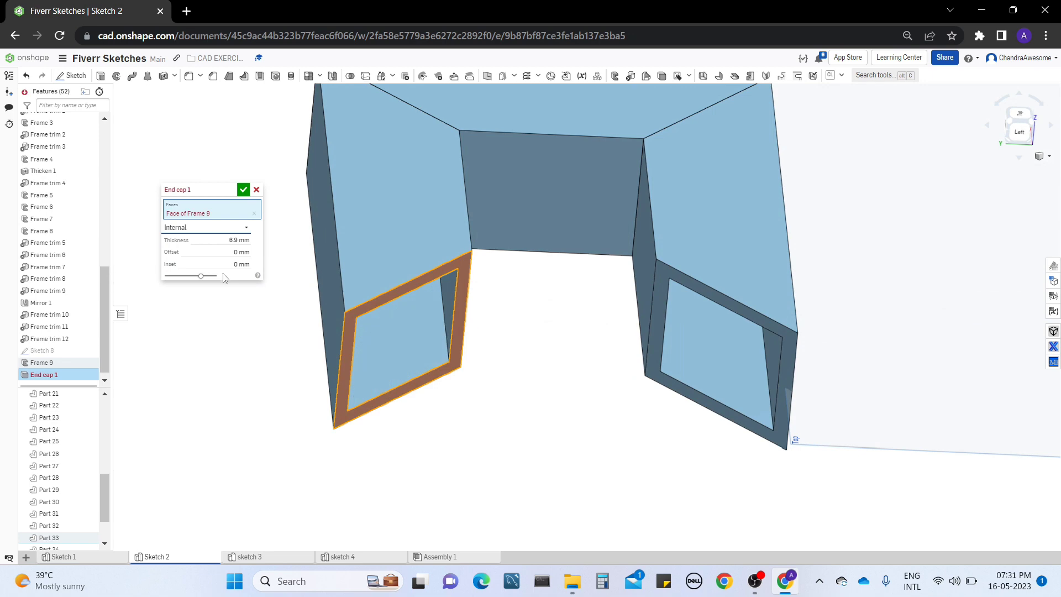
{"action": "right_click_drag", "start_coordinate": [472, 346], "coordinate": [443, 322]}
{"action": "middle_click_drag", "start_coordinate": [353, 279], "coordinate": [443, 307]}
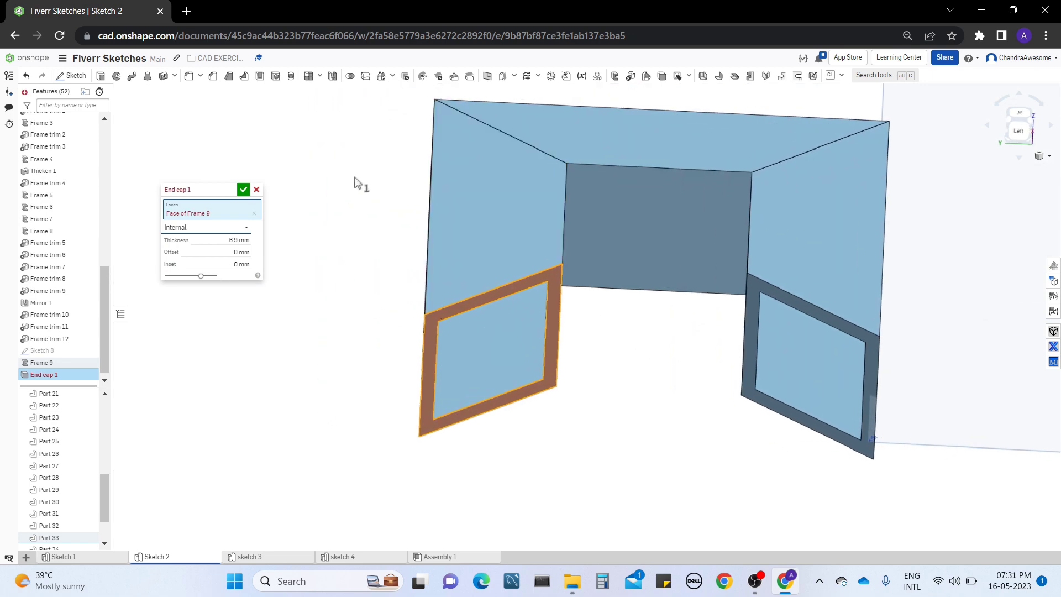
Step: Examine the open round tube ends on the chassis and reselect the Internal profile type for the end cap
{"action": "middle_click_drag", "start_coordinate": [1037, 248], "coordinate": [307, 346]}
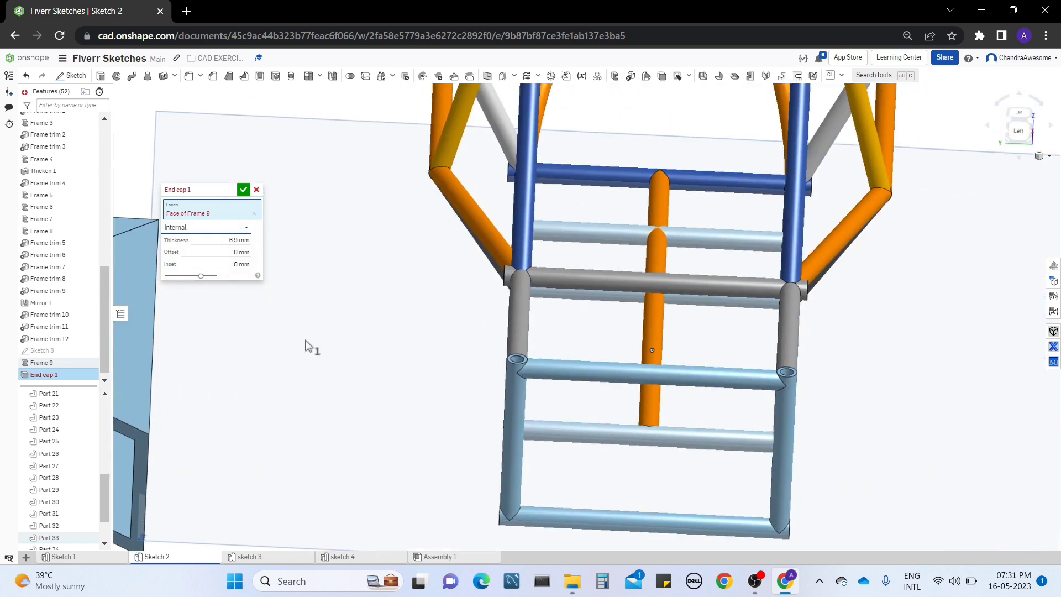
{"action": "middle_click_drag", "start_coordinate": [511, 373], "coordinate": [519, 369]}
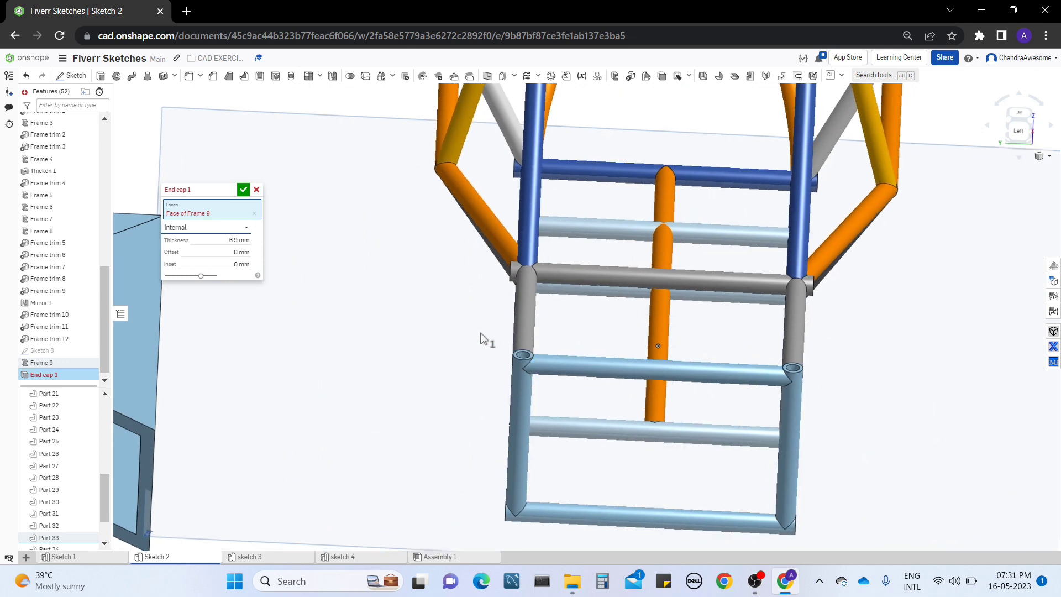
{"action": "left_click", "coordinate": [519, 356]}
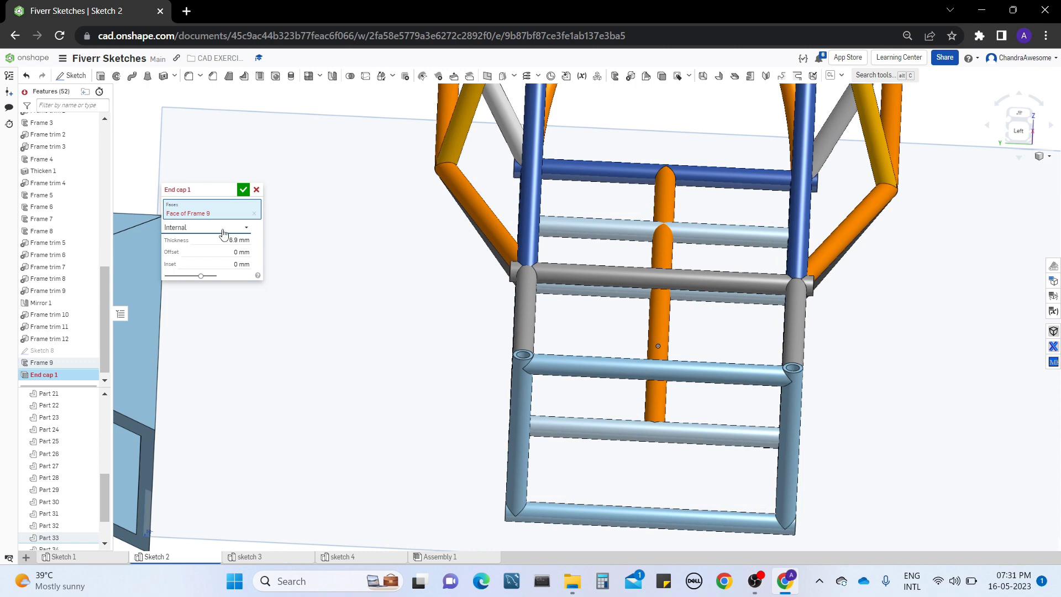
{"action": "scroll", "coordinate": [569, 289], "scroll_direction": "up", "scroll_amount": 10}
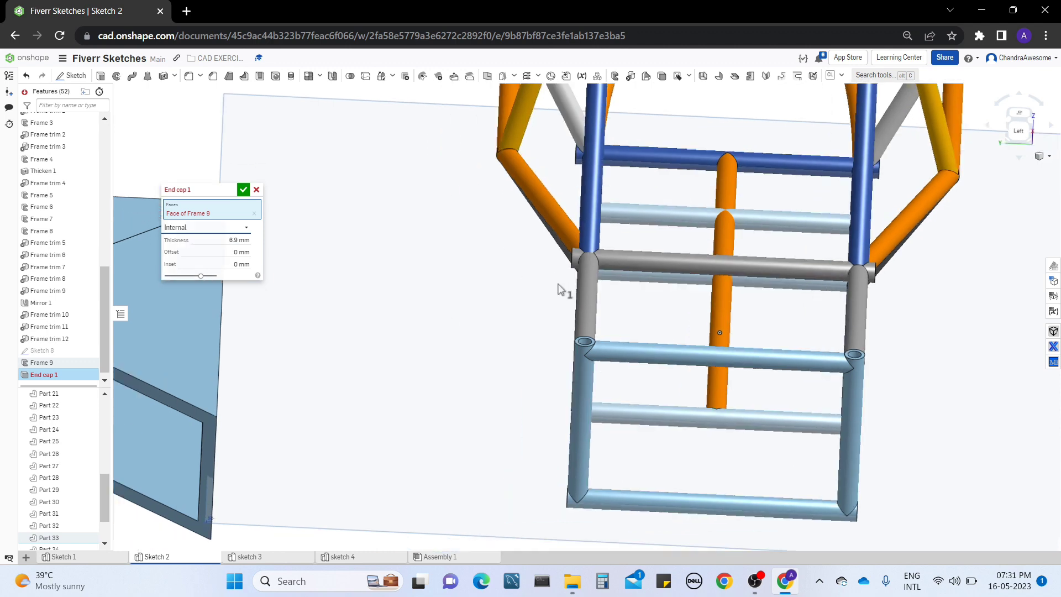
{"action": "left_click", "coordinate": [215, 231]}
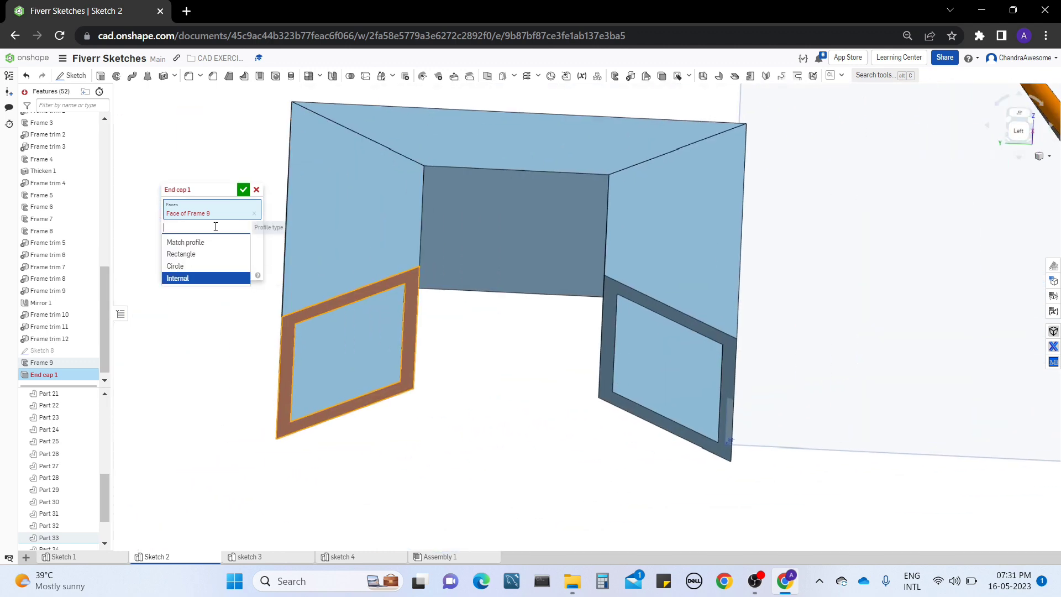
{"action": "left_click", "coordinate": [202, 278]}
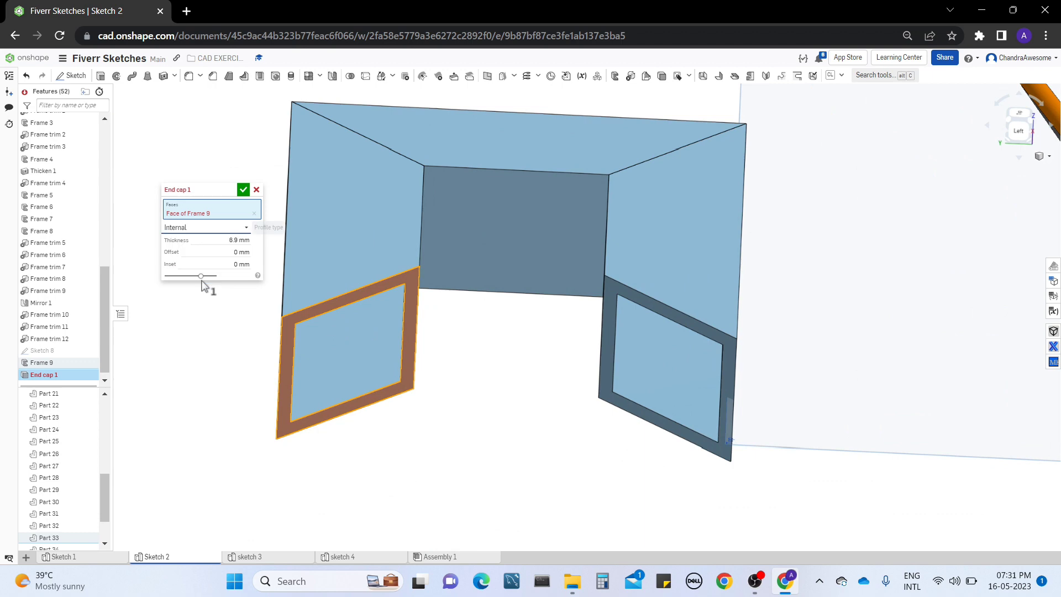
Step: Try the Circle profile type for the end cap and inspect its preview on the square tube
{"action": "left_click", "coordinate": [213, 228]}
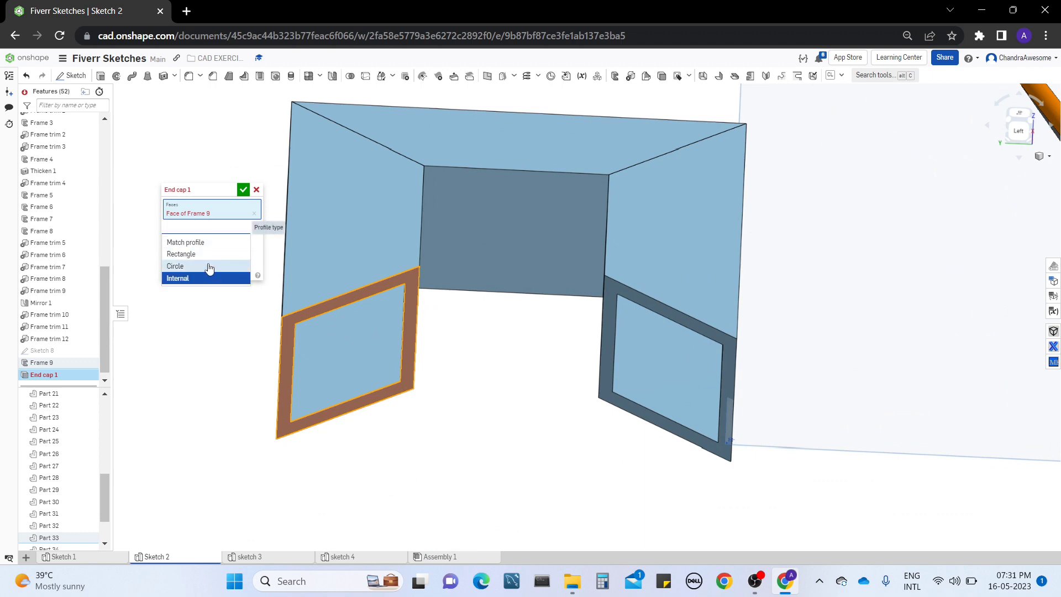
{"action": "left_click", "coordinate": [208, 267]}
{"action": "mouse_move", "coordinate": [515, 346]}
{"action": "right_mouse_down"}
{"action": "mouse_move", "coordinate": [531, 320]}
{"action": "mouse_move", "coordinate": [522, 352]}
{"action": "right_mouse_up"}
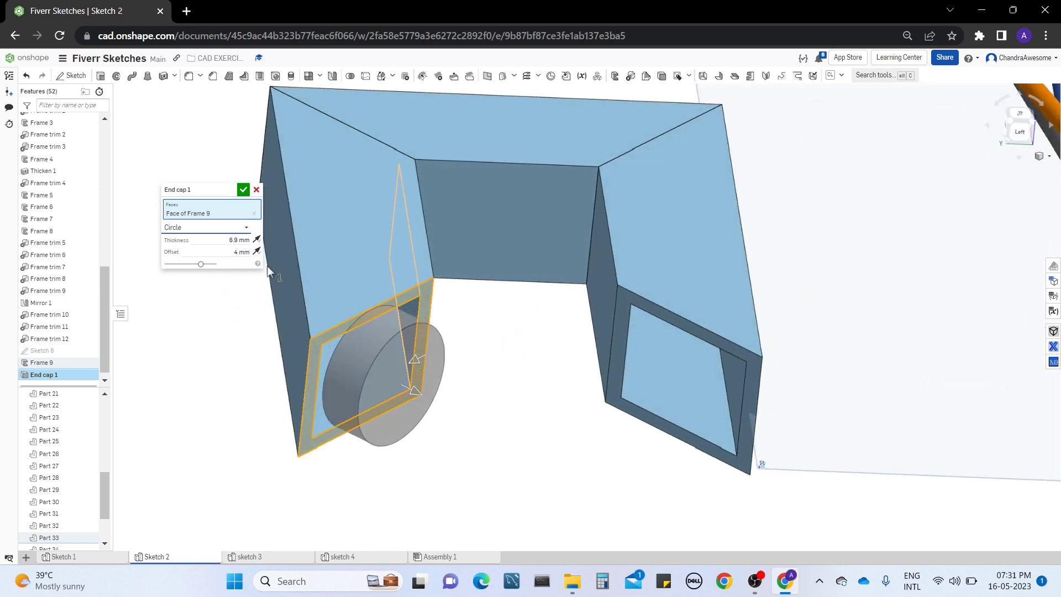
Step: Switch the end cap back to the Internal profile type and set its thickness to 1 mm
{"action": "left_click", "coordinate": [223, 229]}
{"action": "left_click", "coordinate": [206, 280]}
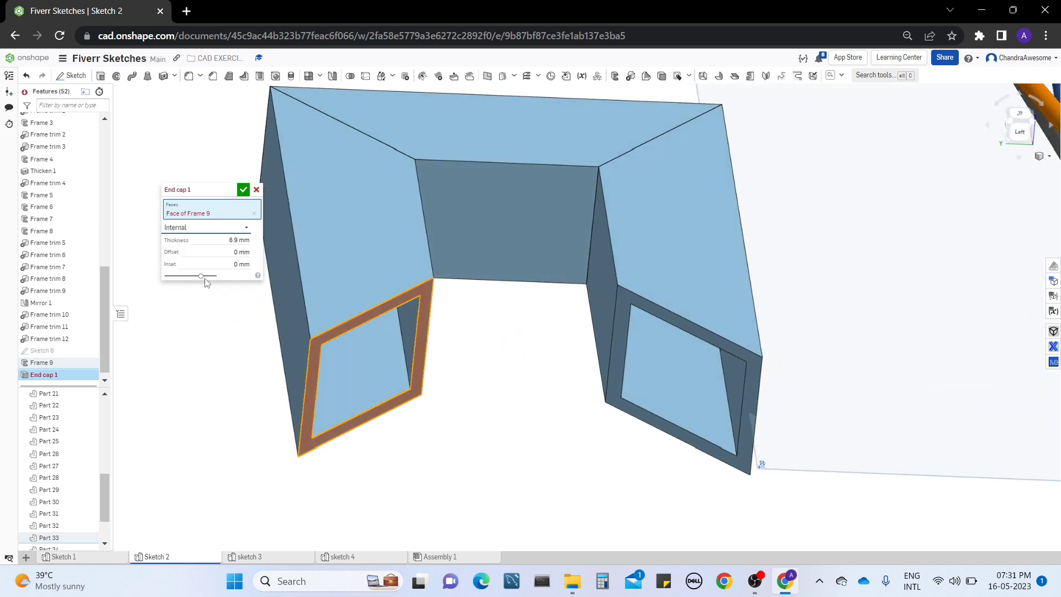
{"action": "left_click", "coordinate": [224, 240]}
{"action": "type", "text": "0"}
{"action": "key", "text": "Return"}
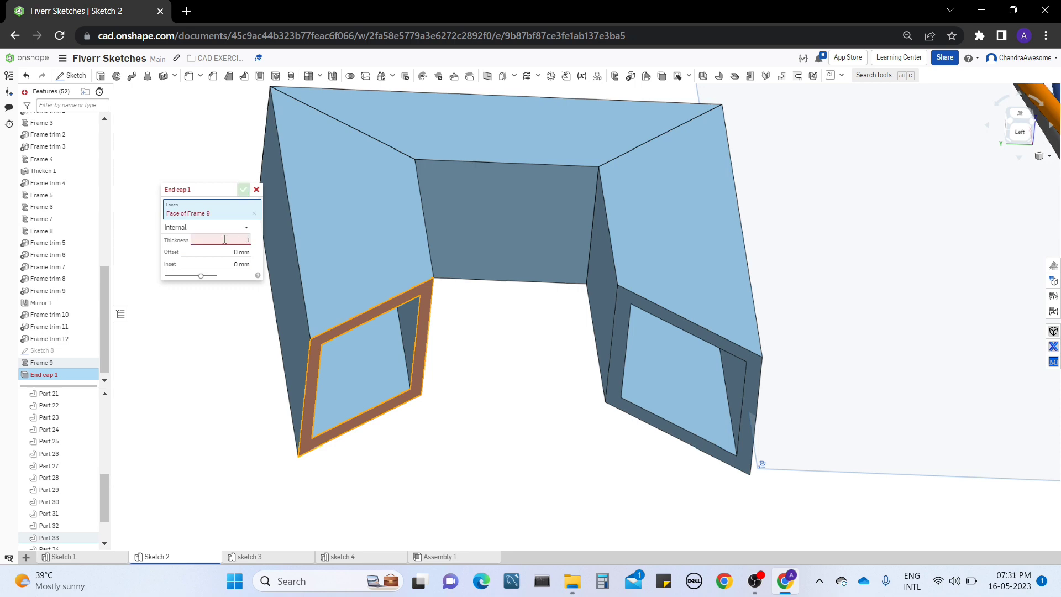
{"action": "key", "text": "Return"}
{"action": "right_click_drag", "start_coordinate": [445, 347], "coordinate": [549, 372]}
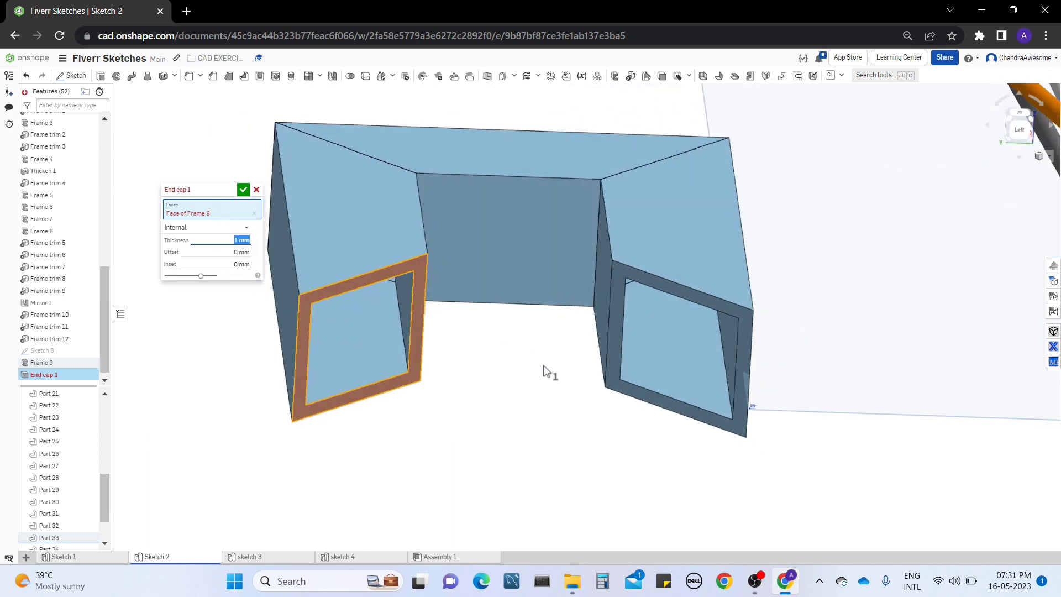
Step: Discard the pending end cap and change the rectangular tube frame's default corner type to Butt
{"action": "left_click", "coordinate": [257, 190]}
{"action": "right_click", "coordinate": [78, 368]}
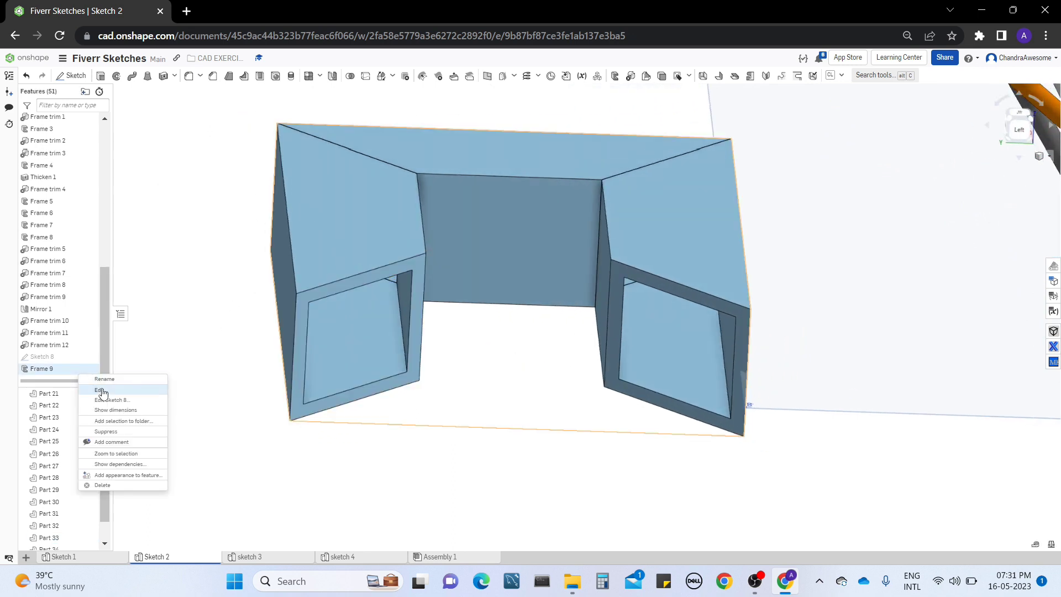
{"action": "left_click", "coordinate": [101, 390]}
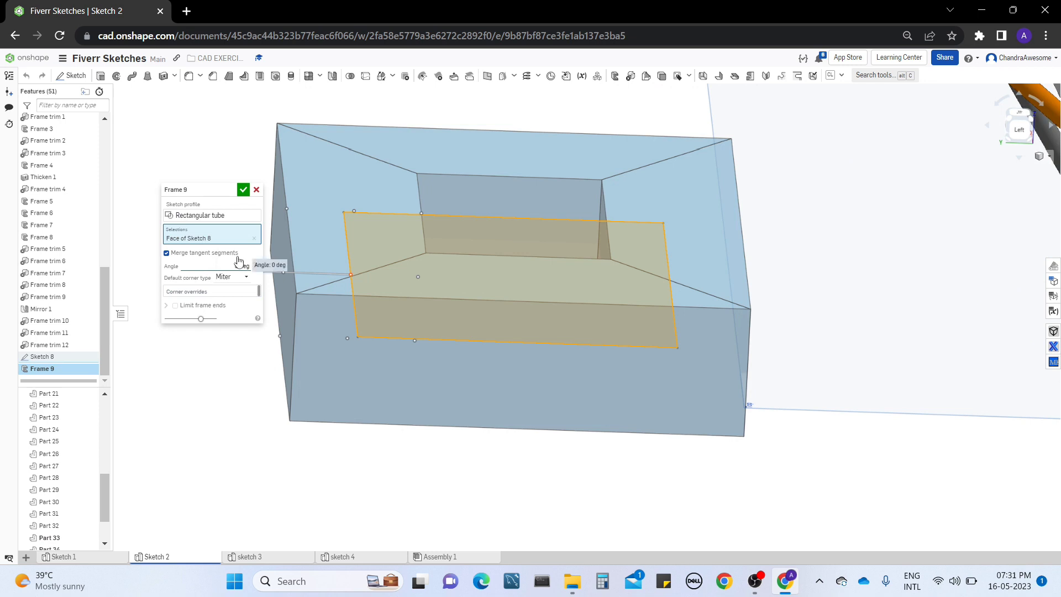
{"action": "left_click", "coordinate": [234, 282]}
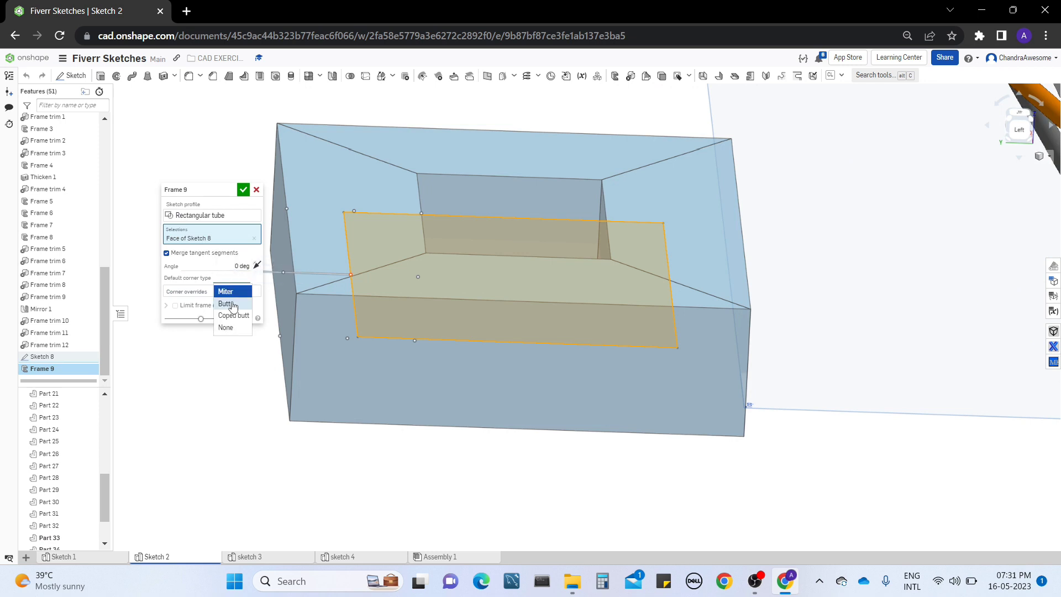
{"action": "left_click", "coordinate": [228, 301]}
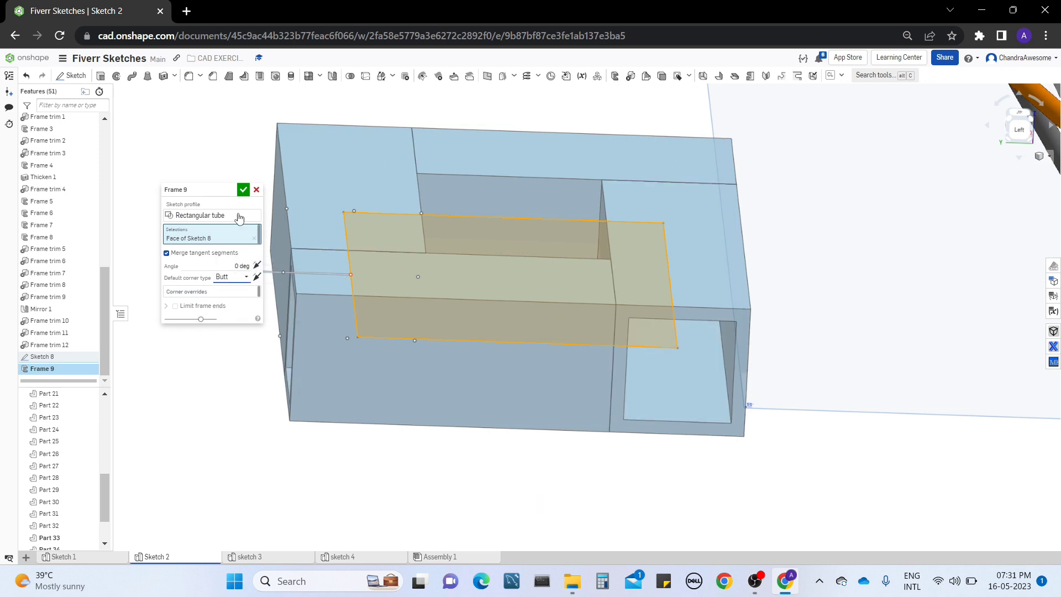
{"action": "left_click", "coordinate": [243, 189]}
{"action": "right_click_drag", "start_coordinate": [370, 312], "coordinate": [396, 310]}
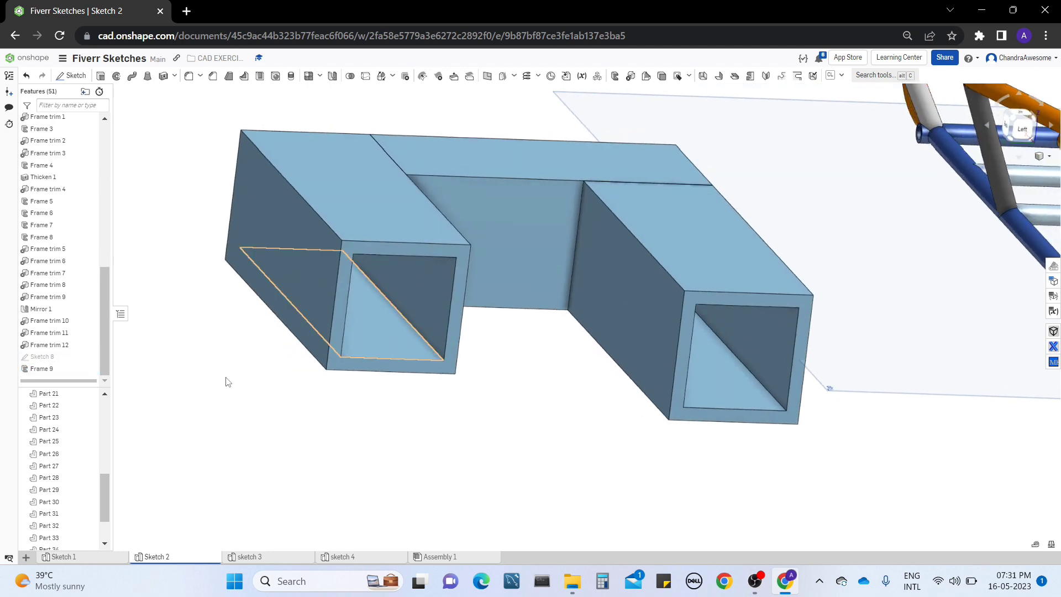
Step: Start an end cap on the open square tube face of the butt-jointed frame using the Internal profile type
{"action": "left_click", "coordinate": [662, 77]}
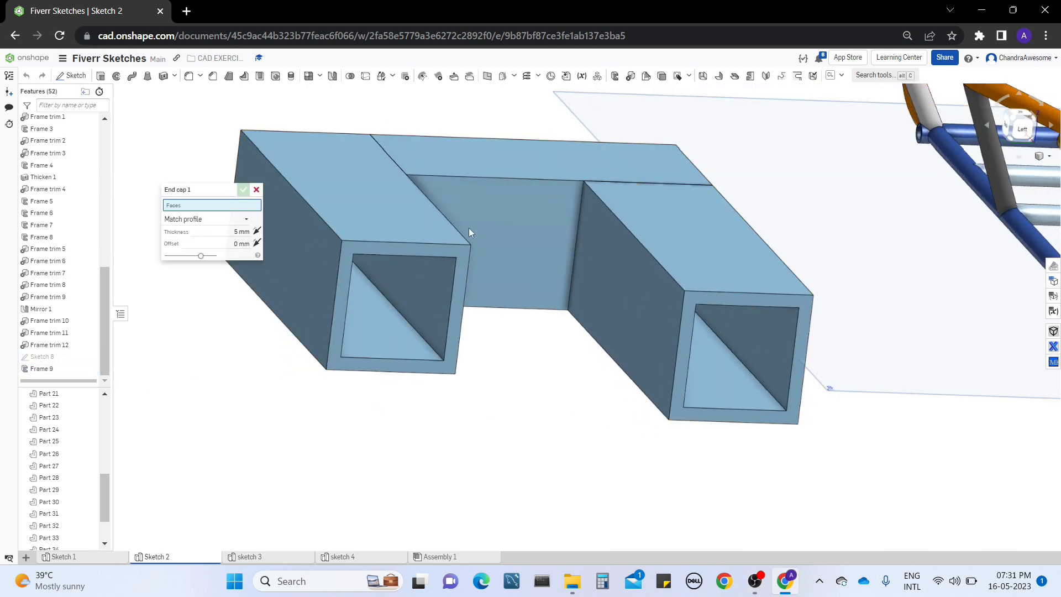
{"action": "left_click", "coordinate": [407, 250]}
{"action": "left_click", "coordinate": [234, 231]}
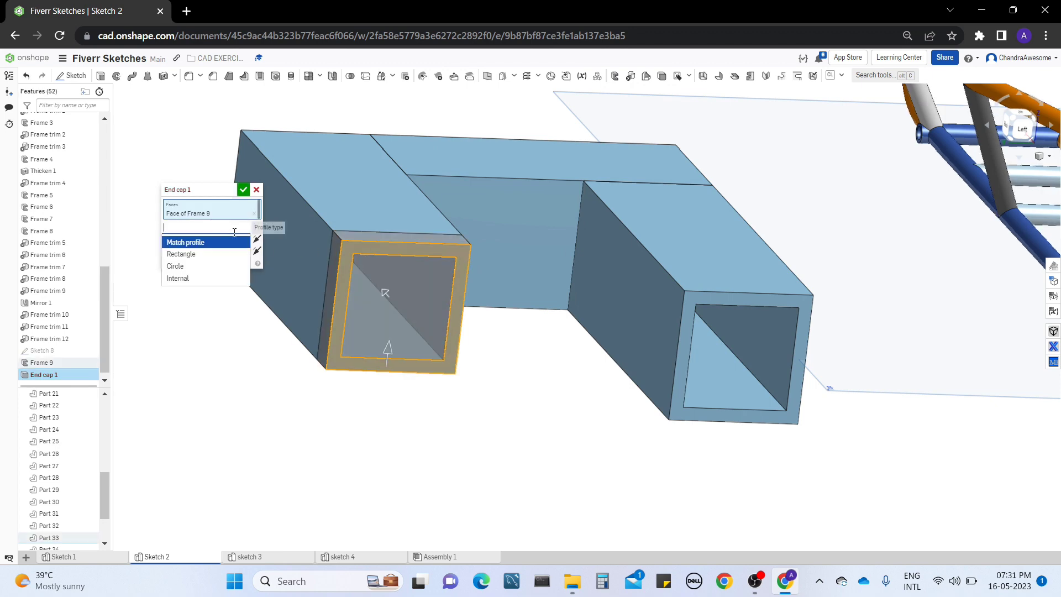
{"action": "left_click", "coordinate": [217, 279]}
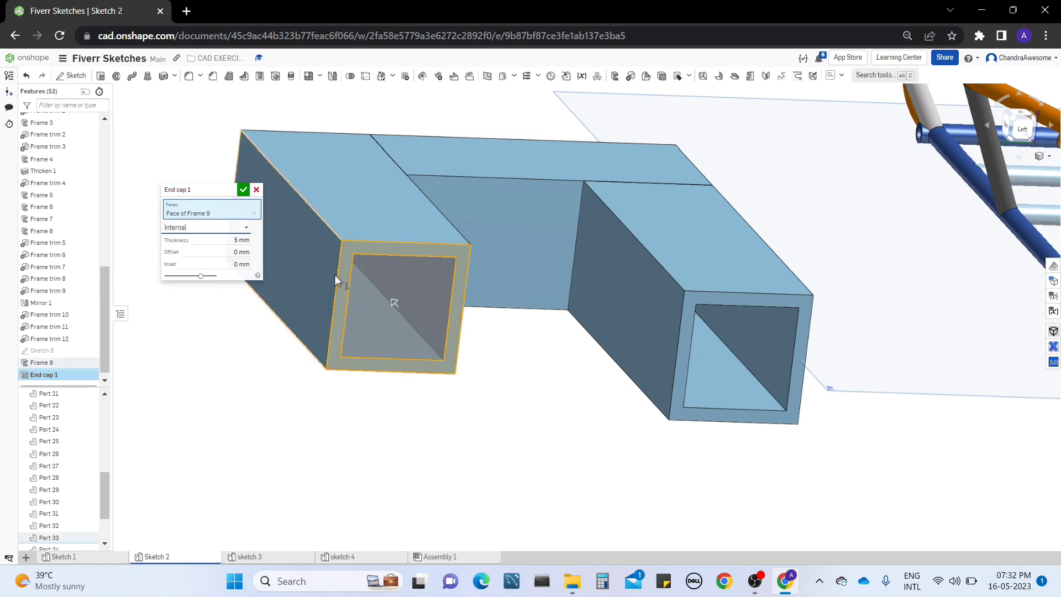
{"action": "right_click_drag", "start_coordinate": [334, 277], "coordinate": [525, 368]}
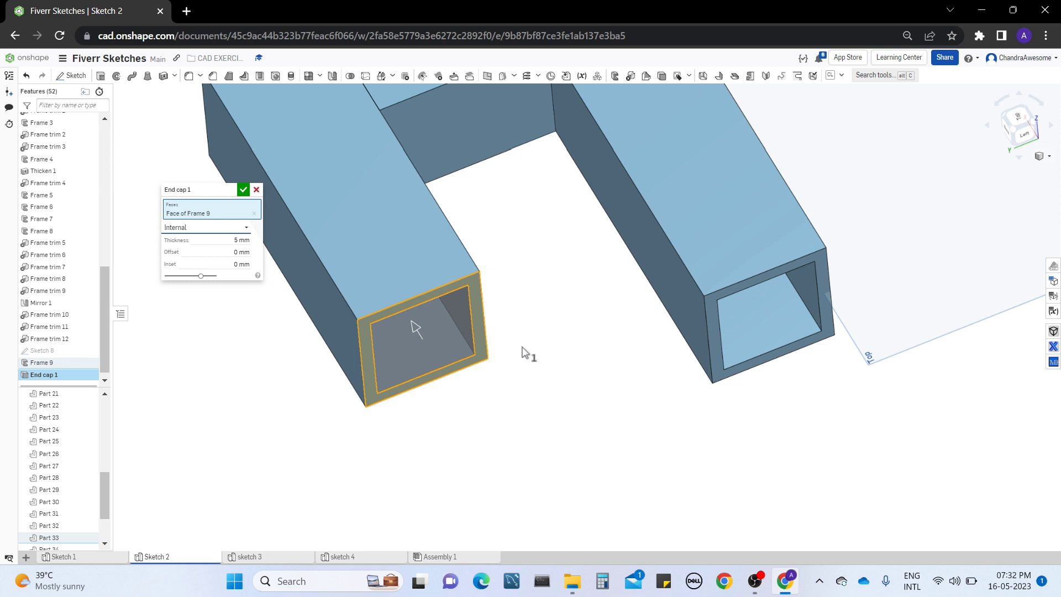
{"action": "right_click_drag", "start_coordinate": [522, 348], "coordinate": [535, 303]}
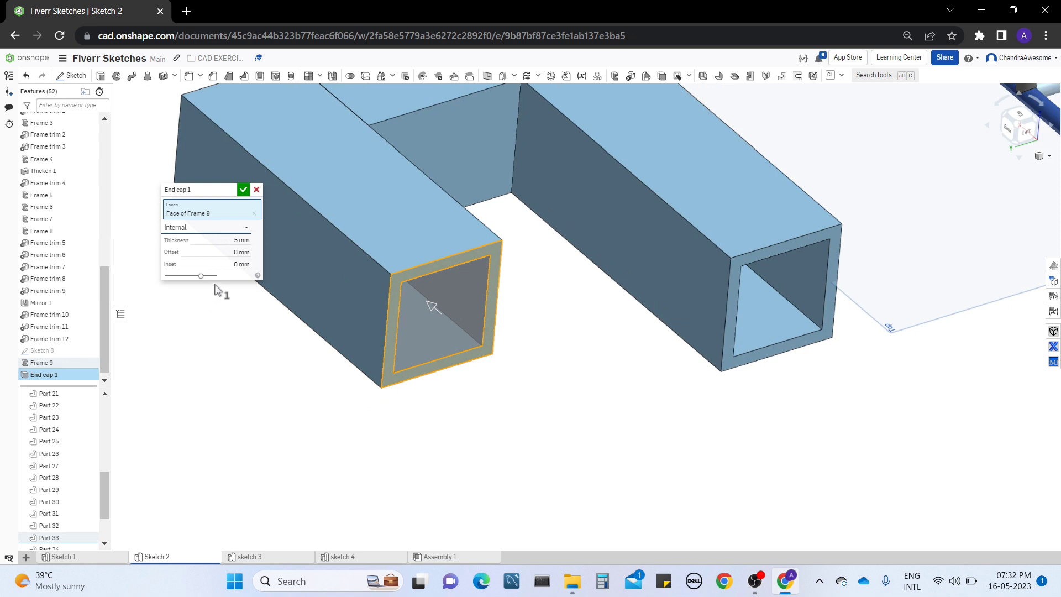
{"action": "left_click", "coordinate": [439, 314]}
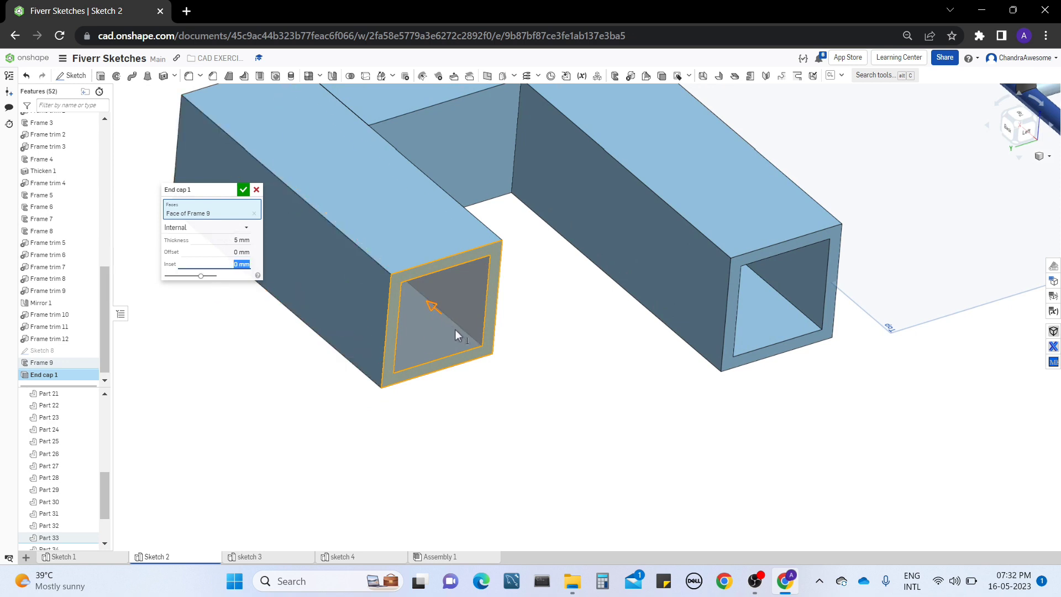
{"action": "right_click_drag", "start_coordinate": [466, 330], "coordinate": [473, 319]}
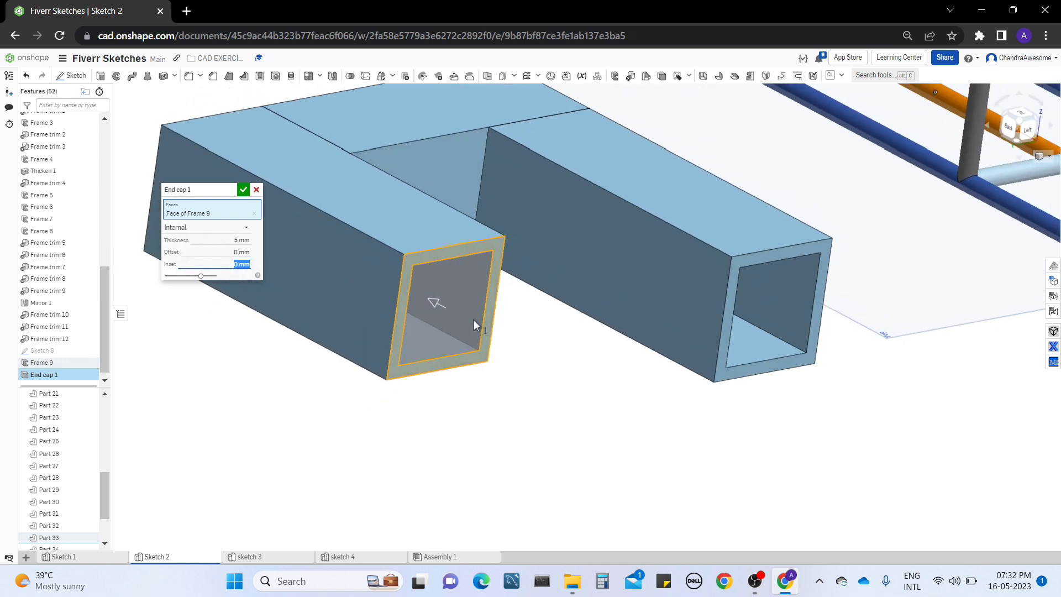
Step: Set the internal end cap's thickness to 8 mm and its inset to 5 mm
{"action": "left_click", "coordinate": [224, 253]}
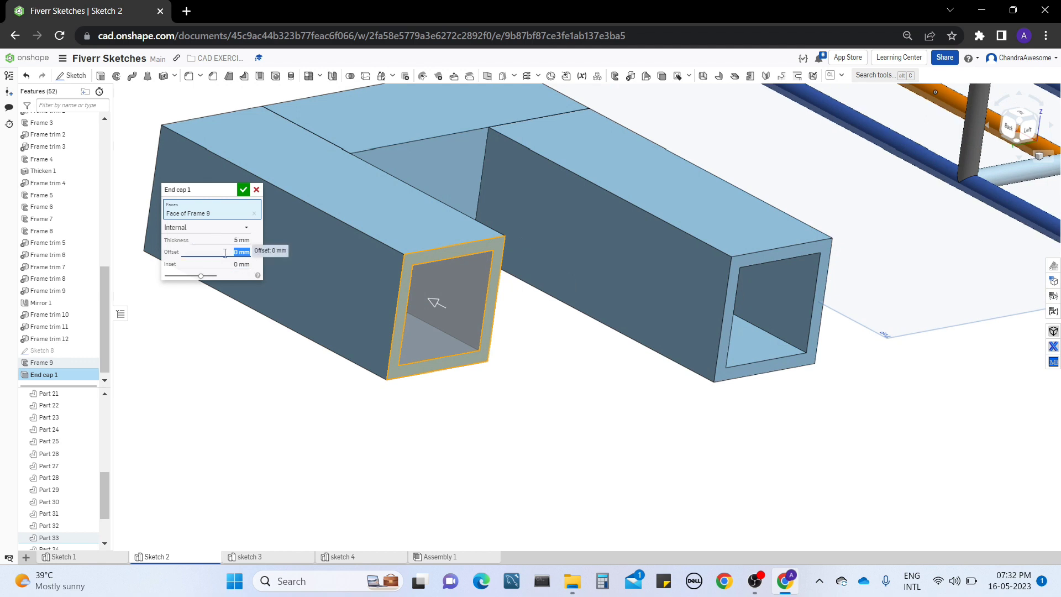
{"action": "scroll", "coordinate": [225, 252], "scroll_direction": "up", "scroll_amount": 2}
{"action": "type", "text": "1"}
{"action": "key", "text": "Return"}
{"action": "left_click", "coordinate": [229, 240]}
{"action": "scroll", "coordinate": [230, 240], "scroll_direction": "up", "scroll_amount": 3}
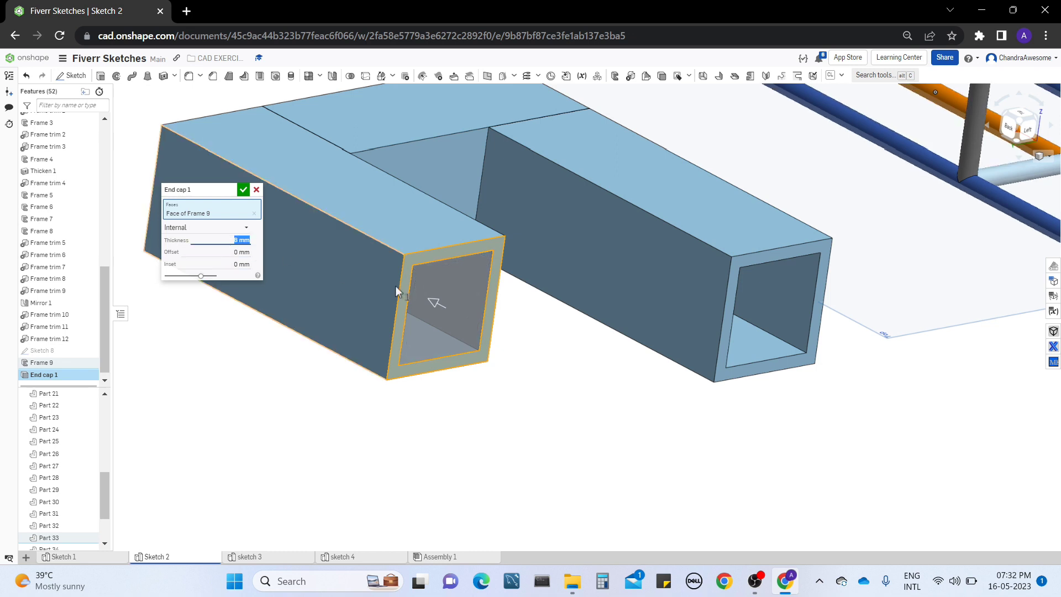
{"action": "key", "text": "Tab"}
{"action": "key", "text": "Tab"}
{"action": "type", "text": "5"}
{"action": "key", "text": "Return"}
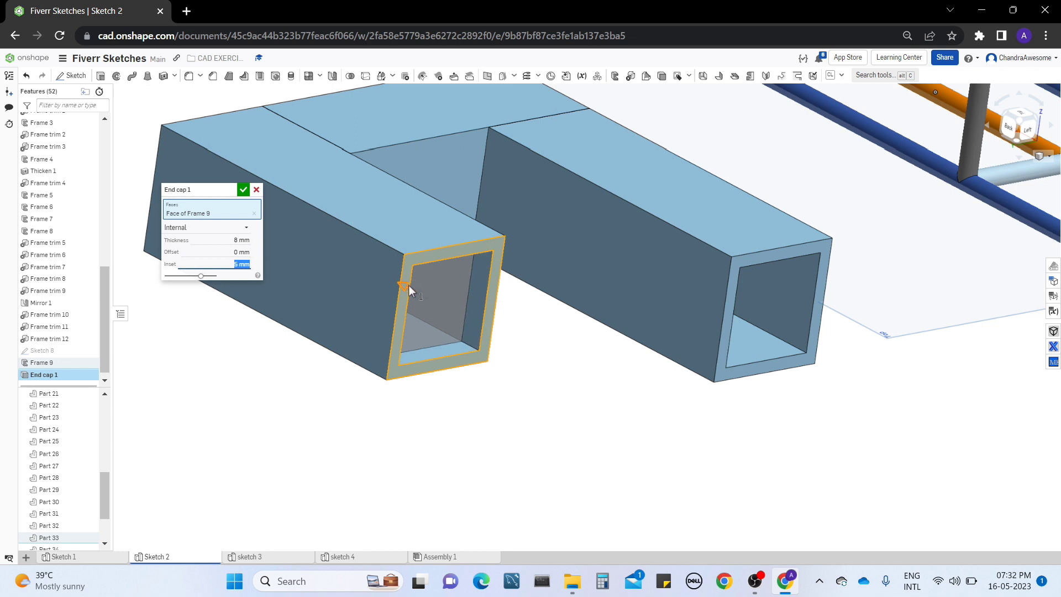
Step: Try end cap insets of 7, 5 and 20 mm, and return the inset to 0 mm
{"action": "type", "text": "7"}
{"action": "key", "text": "Return"}
{"action": "type", "text": "0"}
{"action": "key", "text": "Return"}
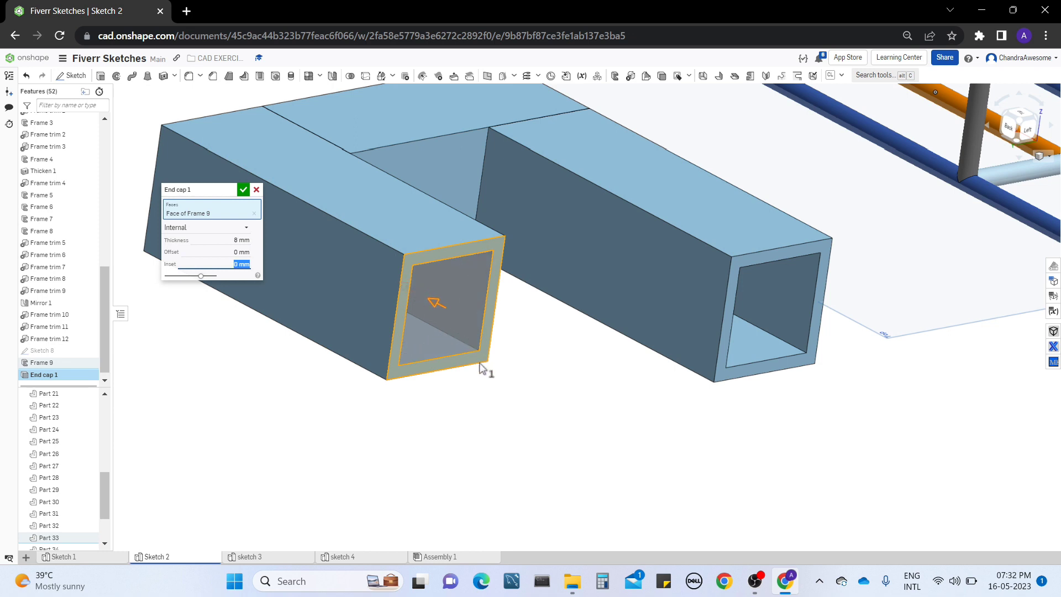
{"action": "left_click", "coordinate": [437, 303]}
{"action": "type", "text": "5"}
{"action": "key", "text": "Return"}
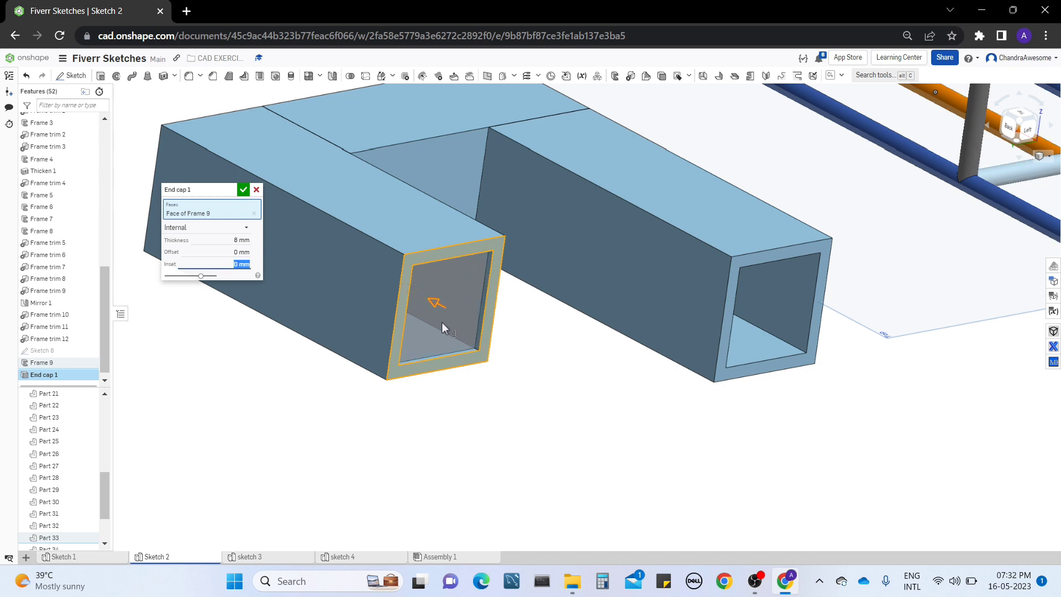
{"action": "type", "text": "7"}
{"action": "key", "text": "Return"}
{"action": "type", "text": "20"}
{"action": "key", "text": "Return"}
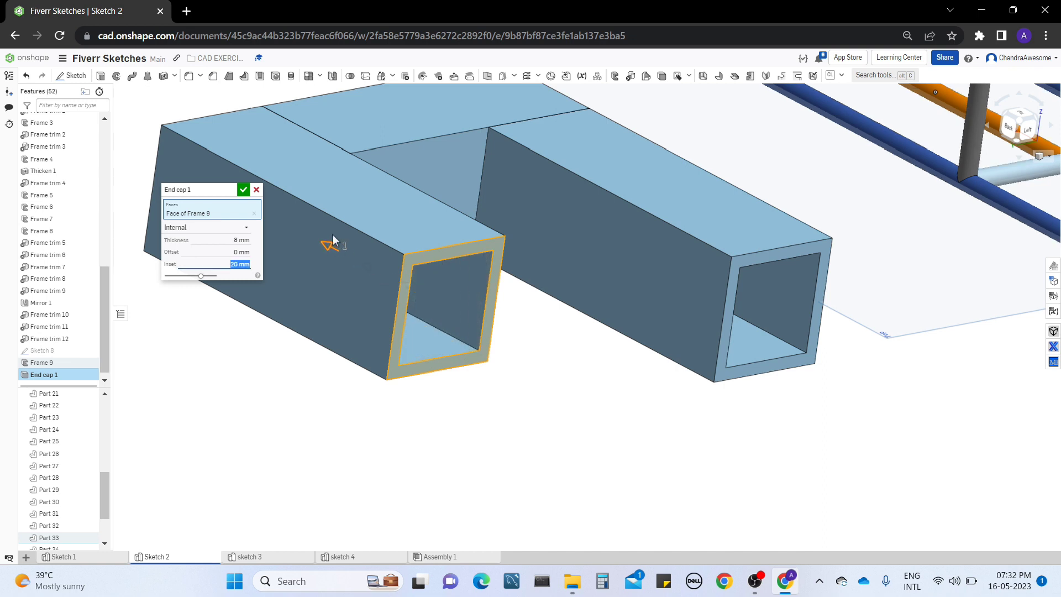
{"action": "type", "text": "0"}
{"action": "key", "text": "Return"}
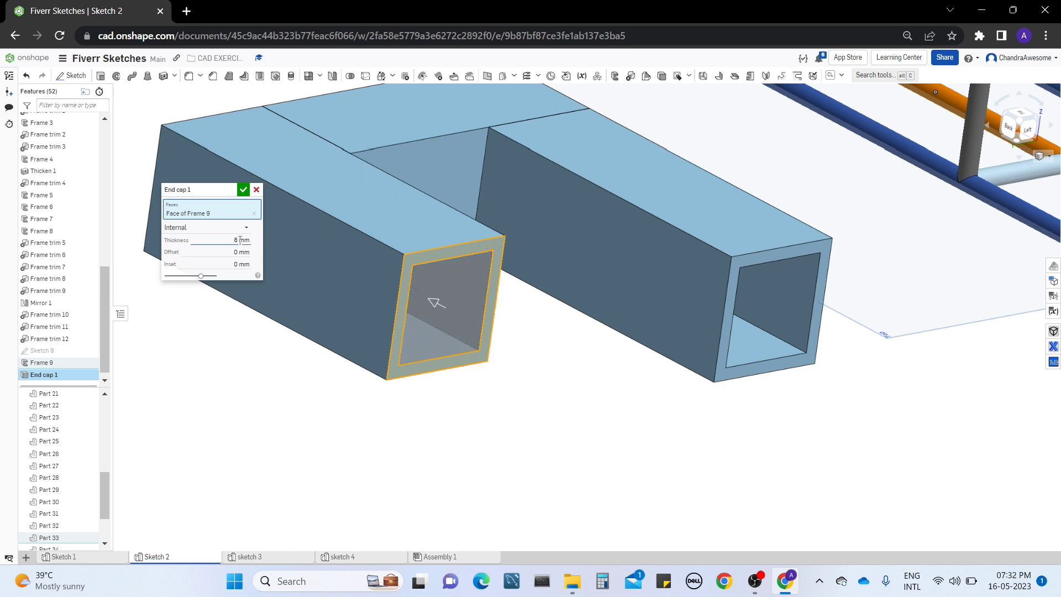
Step: Set the end cap's thickness to 10 mm and make the surrounding square tube transparent
{"action": "left_click", "coordinate": [239, 241]}
{"action": "middle_click_drag", "start_coordinate": [442, 270], "coordinate": [476, 296]}
{"action": "right_click_drag", "start_coordinate": [374, 283], "coordinate": [362, 303]}
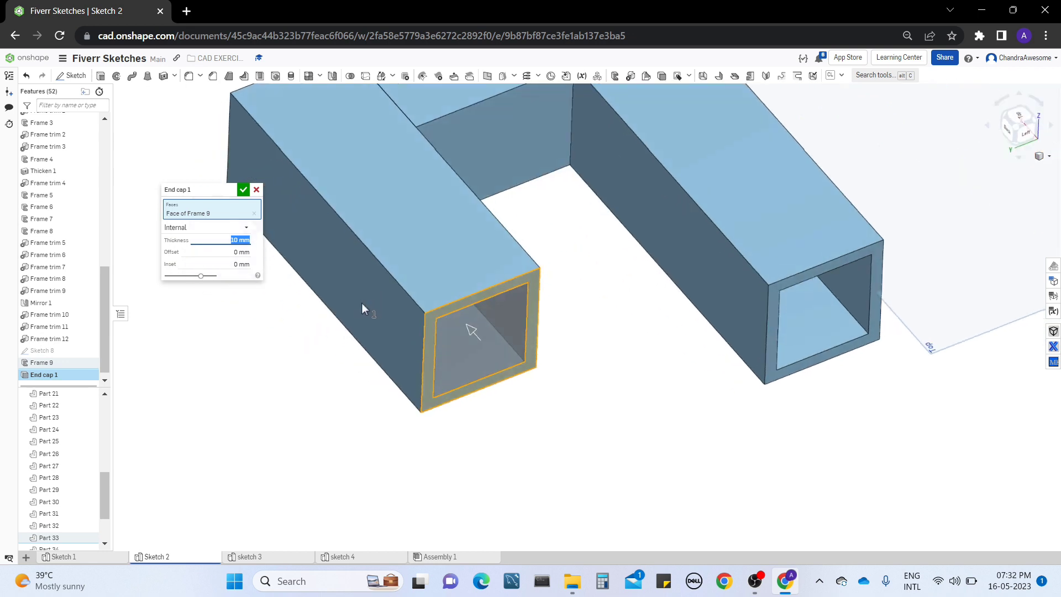
{"action": "right_click", "coordinate": [383, 200]}
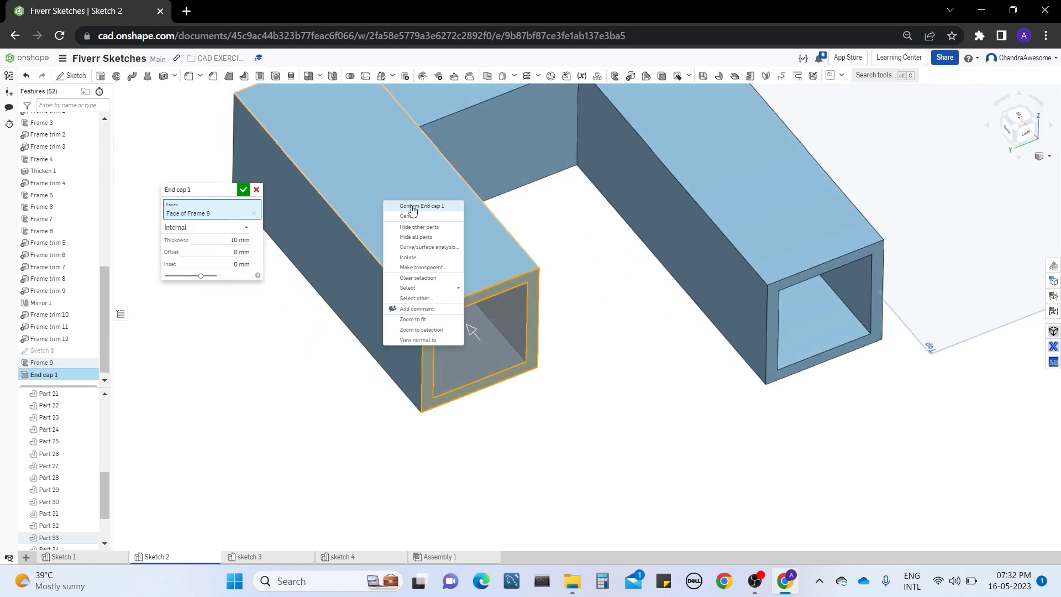
{"action": "left_click", "coordinate": [443, 268]}
{"action": "mouse_move", "coordinate": [442, 270]}
{"action": "right_mouse_down"}
{"action": "mouse_move", "coordinate": [460, 258]}
{"action": "mouse_move", "coordinate": [428, 269]}
{"action": "right_mouse_up"}
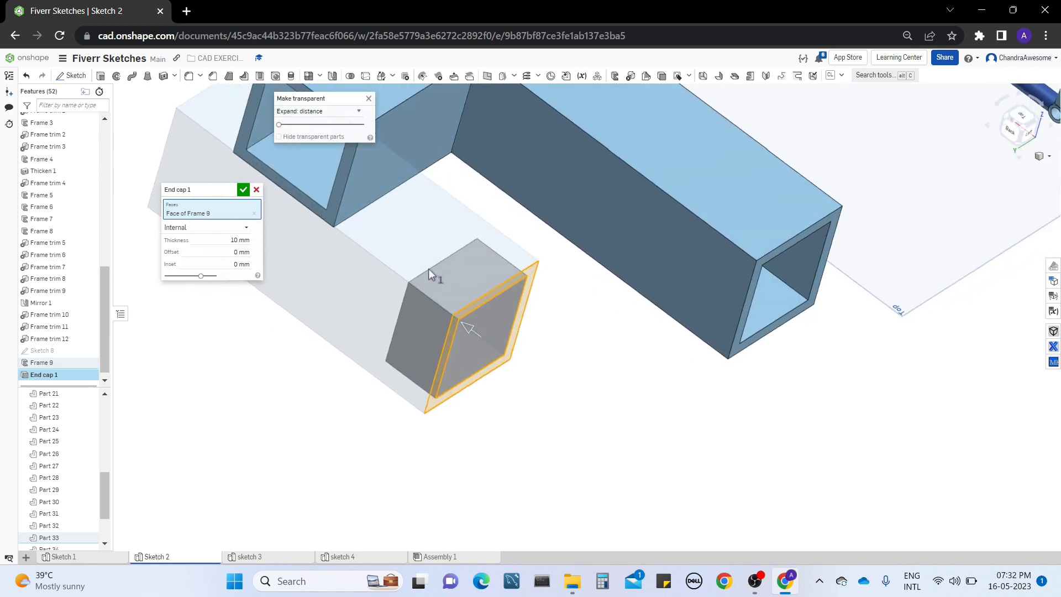
Step: Increase the end cap's thickness to 15 mm and set its inset to 4 mm
{"action": "left_click", "coordinate": [224, 237]}
{"action": "scroll", "coordinate": [224, 237], "scroll_direction": "up", "scroll_amount": 5}
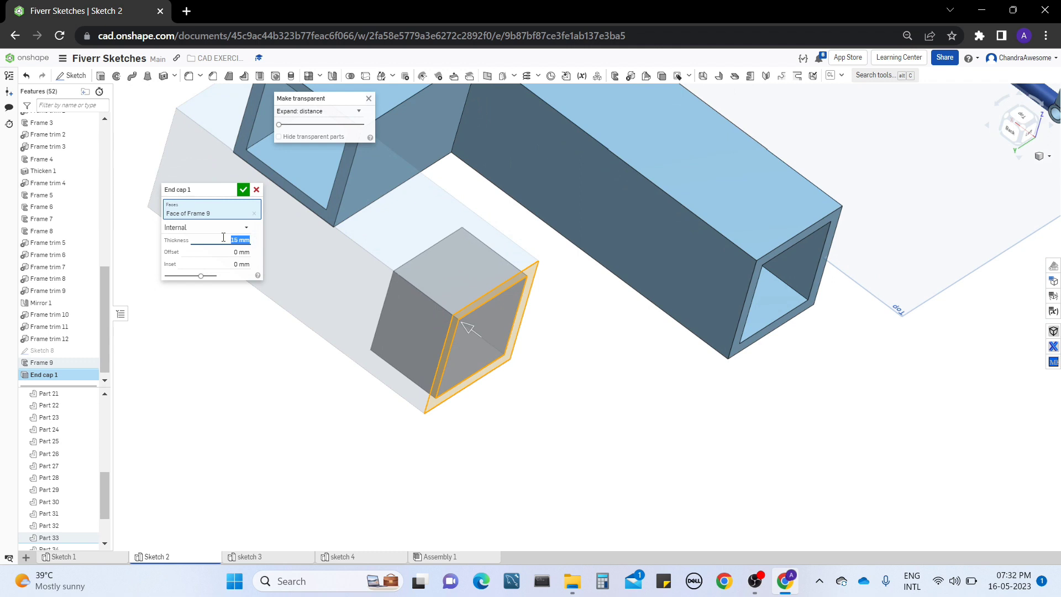
{"action": "left_click", "coordinate": [223, 264]}
{"action": "type", "text": "4"}
{"action": "key", "text": "Return"}
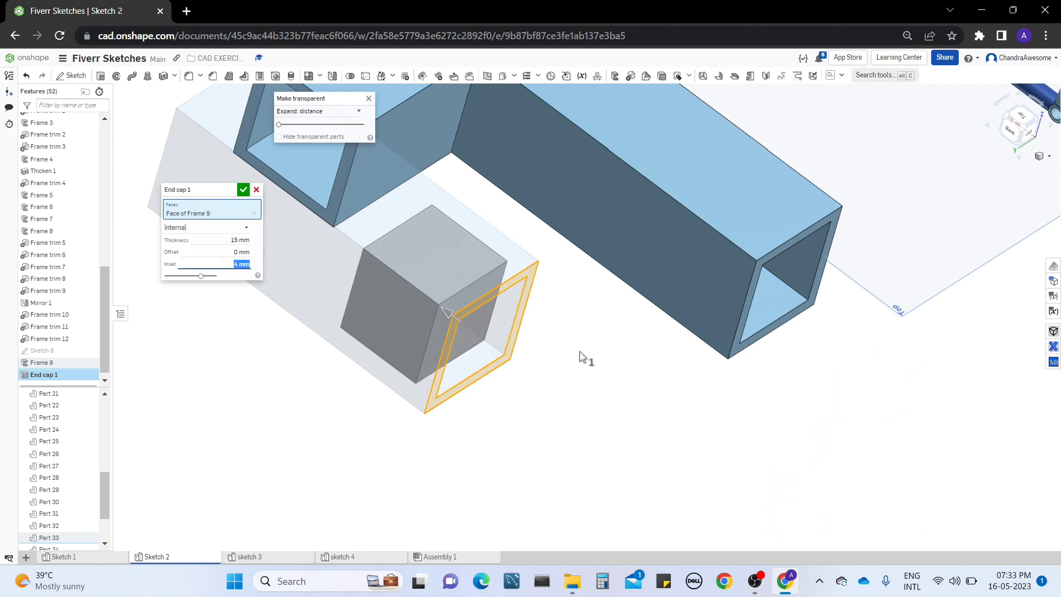
{"action": "right_click_drag", "start_coordinate": [589, 340], "coordinate": [582, 350]}
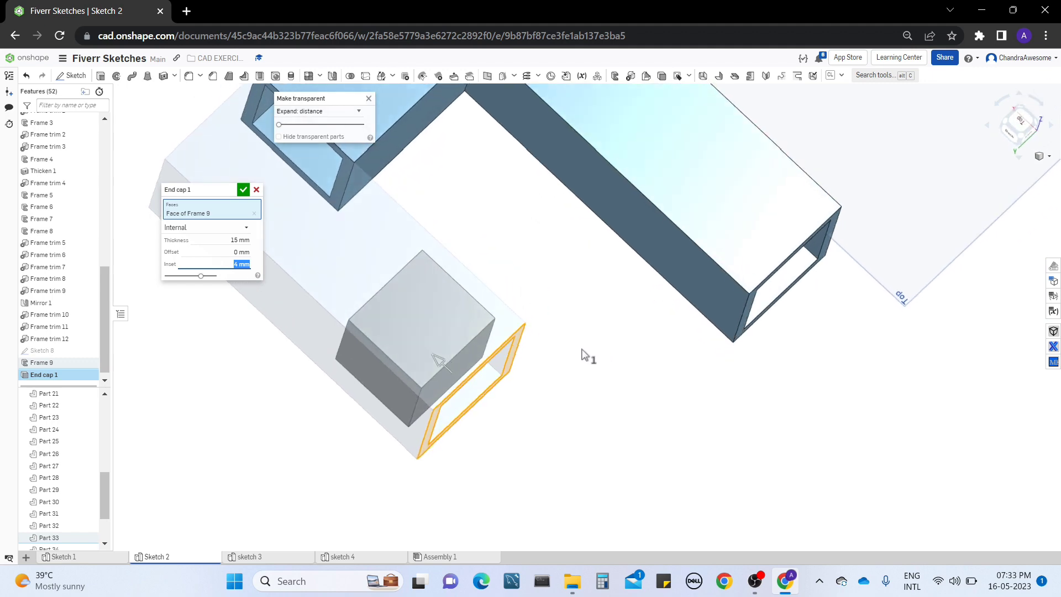
Step: Try a 3 mm offset on the internal end cap, inspect its clearance inside the tube, and reset the offset to 0 mm
{"action": "left_click", "coordinate": [201, 248]}
{"action": "type", "text": "3"}
{"action": "key", "text": "Return"}
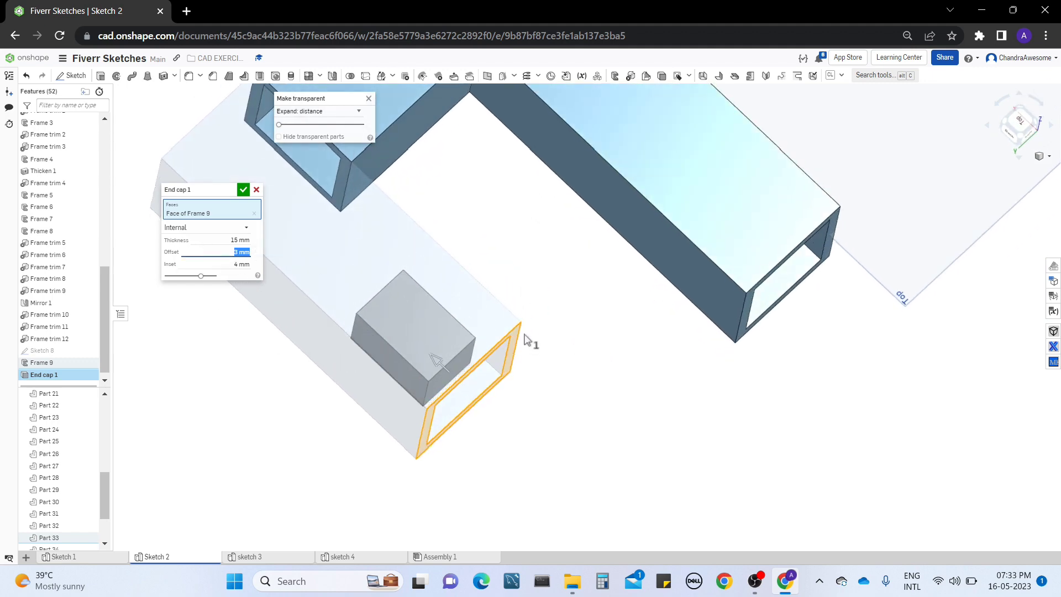
{"action": "right_click_drag", "start_coordinate": [526, 339], "coordinate": [529, 288]}
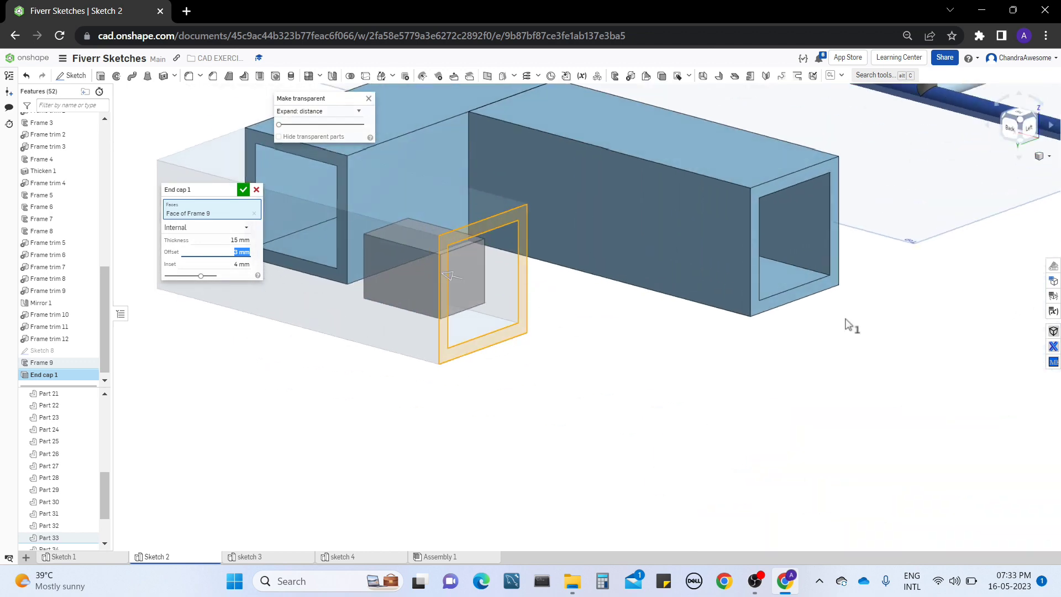
{"action": "mouse_move", "coordinate": [501, 273]}
{"action": "right_mouse_down"}
{"action": "mouse_move", "coordinate": [514, 279]}
{"action": "mouse_move", "coordinate": [503, 274]}
{"action": "mouse_move", "coordinate": [507, 287]}
{"action": "right_mouse_up"}
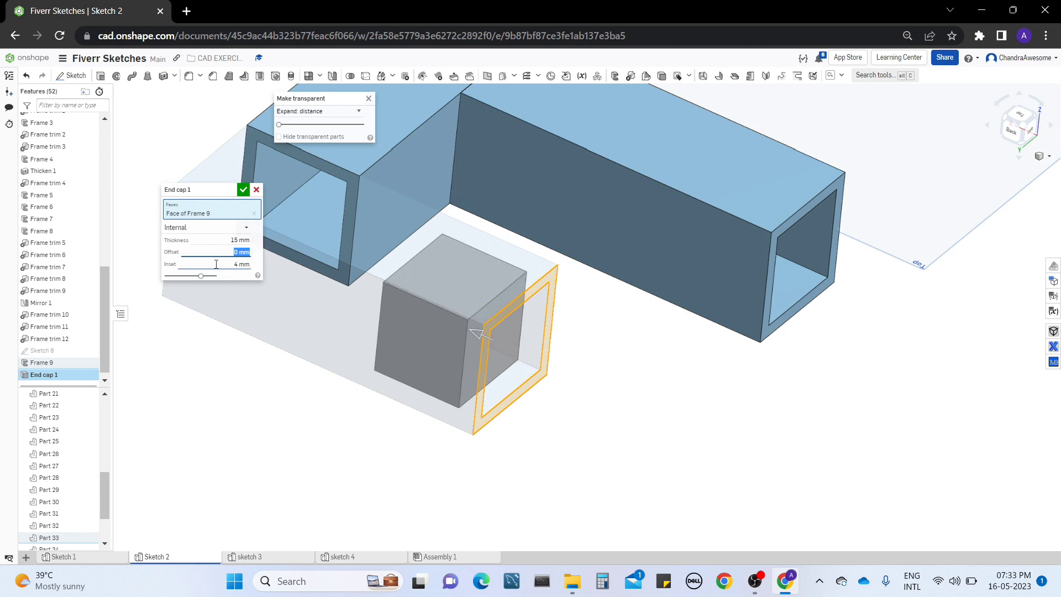
Step: Try a 16 mm inset for the end cap, reduce it to 10 mm, and set the thickness to 21 mm
{"action": "left_click", "coordinate": [216, 264]}
{"action": "left_click_drag", "start_coordinate": [441, 317], "coordinate": [408, 307]}
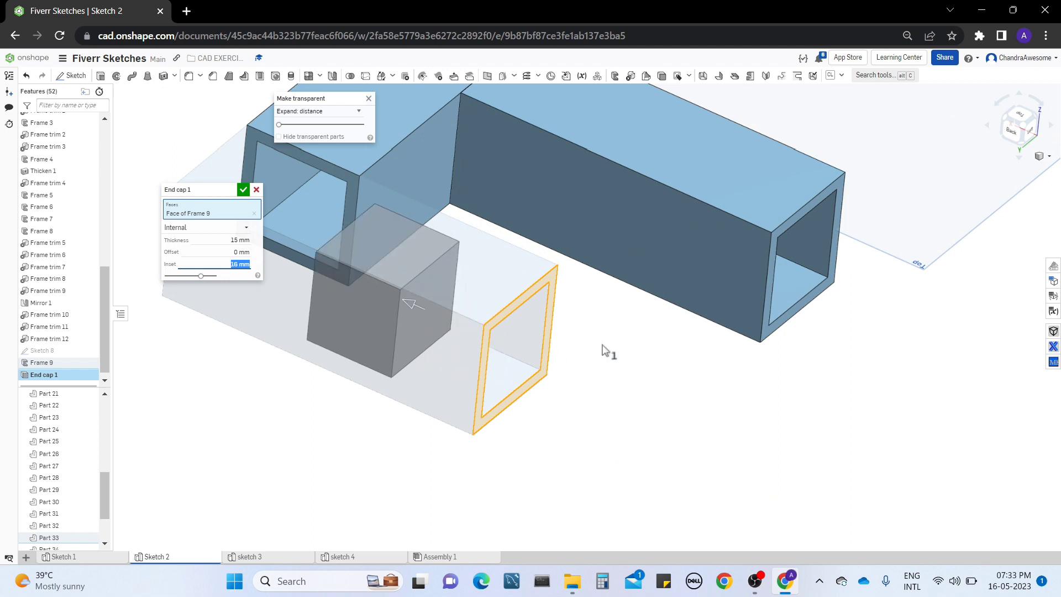
{"action": "right_click_drag", "start_coordinate": [603, 347], "coordinate": [607, 370]}
{"action": "right_click_drag", "start_coordinate": [585, 431], "coordinate": [486, 332]}
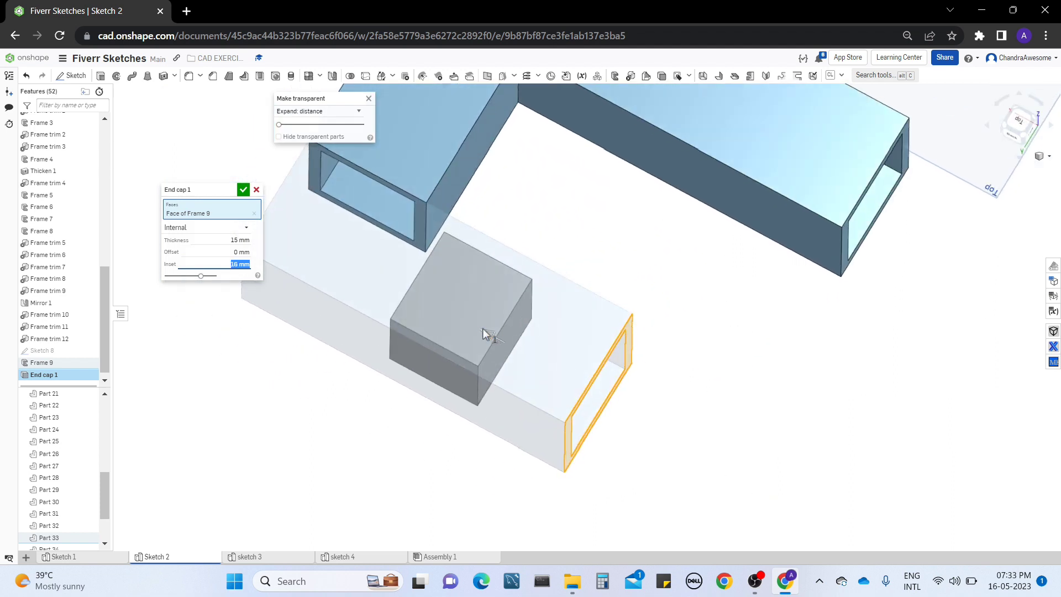
{"action": "left_click_drag", "start_coordinate": [499, 347], "coordinate": [526, 357]}
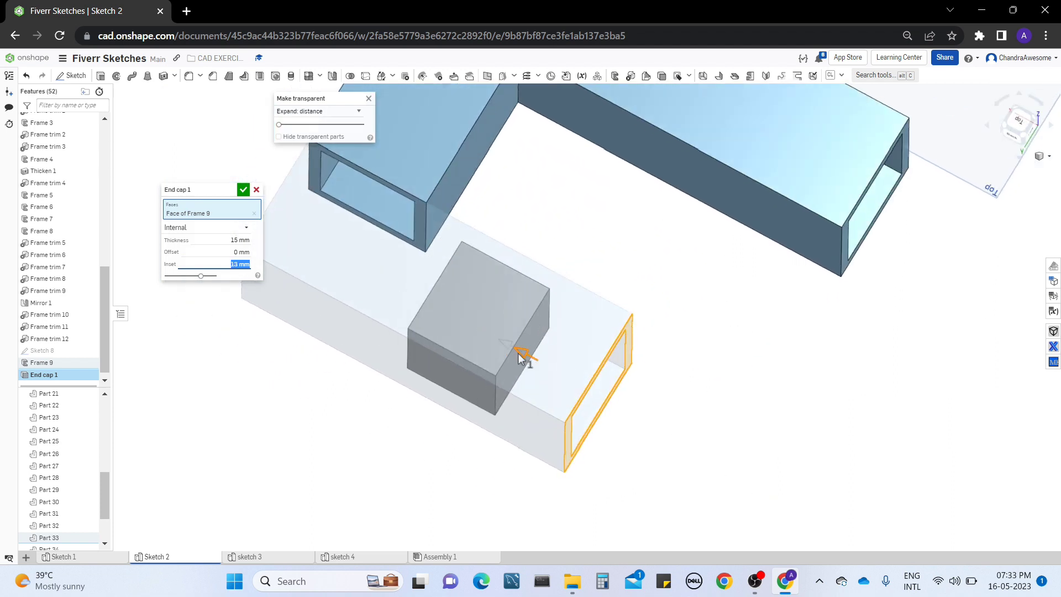
{"action": "left_click", "coordinate": [216, 243]}
{"action": "scroll", "coordinate": [216, 243], "scroll_direction": "up", "scroll_amount": 6}
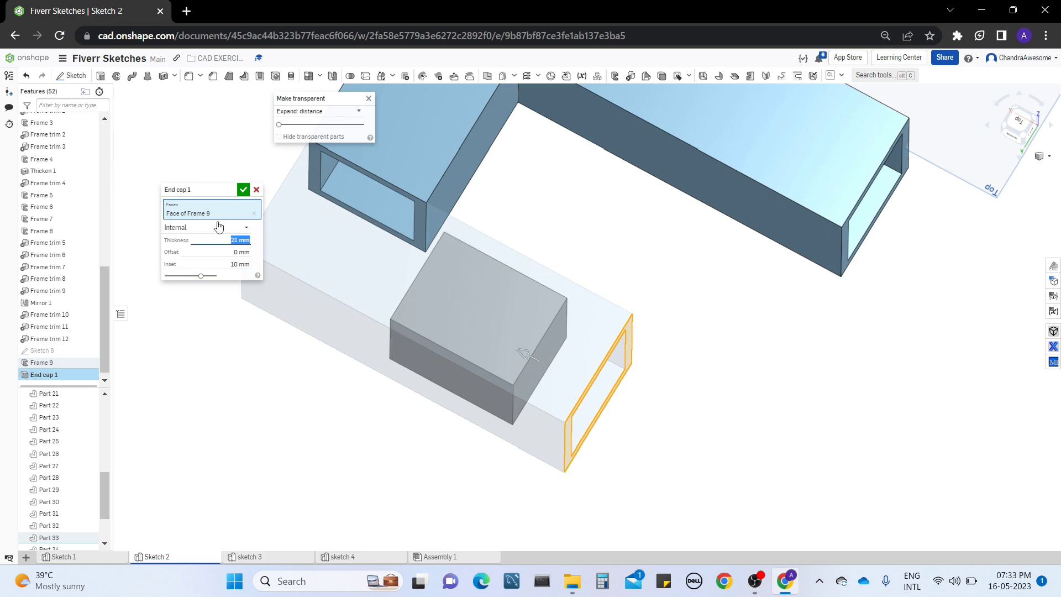
Step: Change the end cap's profile type to Circle and inspect its preview on the square tube
{"action": "left_click", "coordinate": [218, 226]}
{"action": "left_click", "coordinate": [224, 266]}
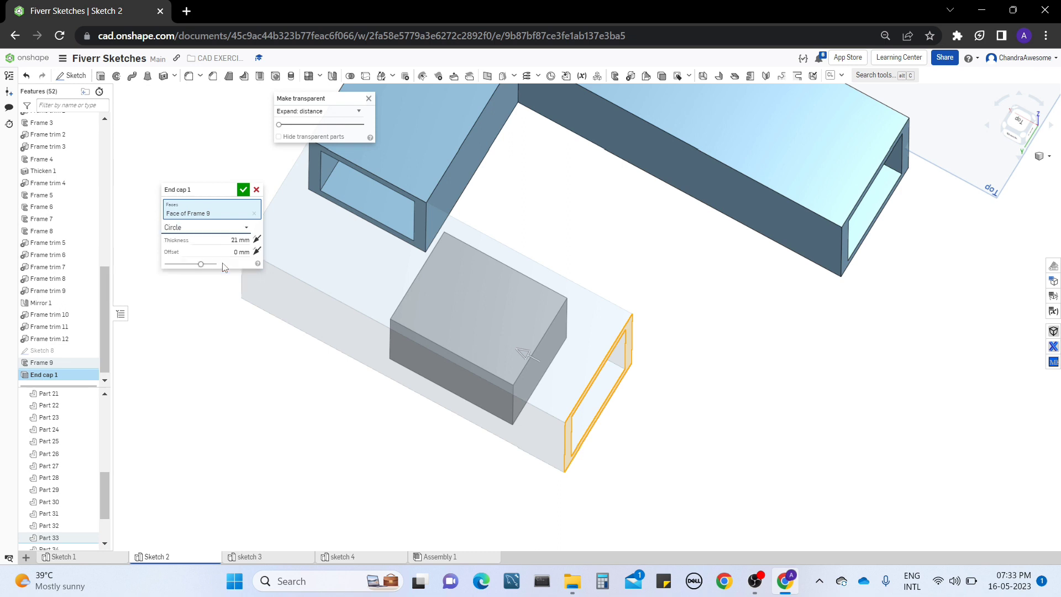
{"action": "mouse_move", "coordinate": [506, 359]}
{"action": "right_mouse_down"}
{"action": "mouse_move", "coordinate": [510, 324]}
{"action": "mouse_move", "coordinate": [506, 341]}
{"action": "right_mouse_up"}
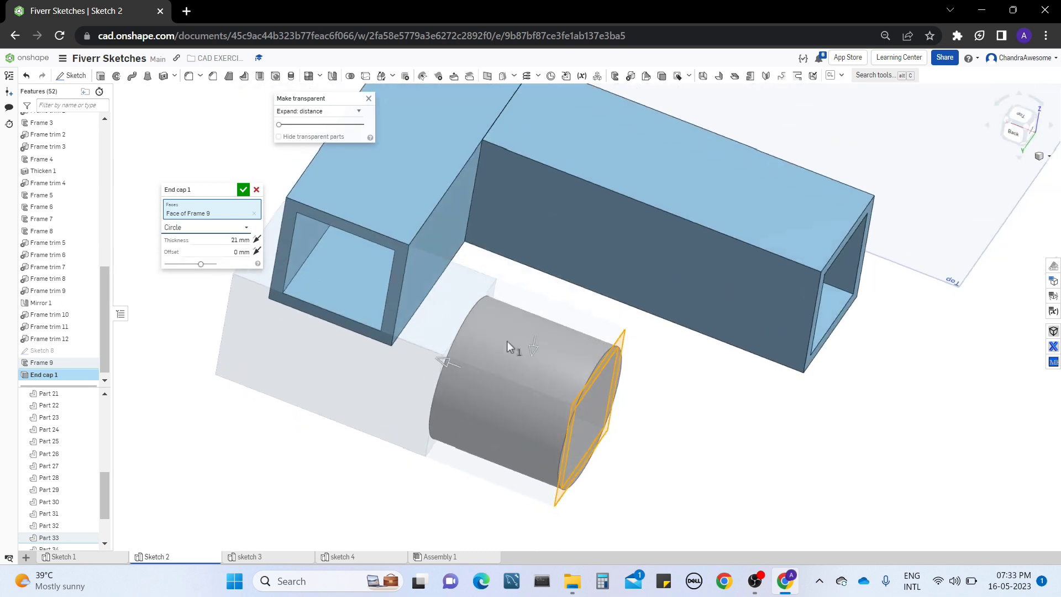
{"action": "right_click_drag", "start_coordinate": [444, 367], "coordinate": [607, 336]}
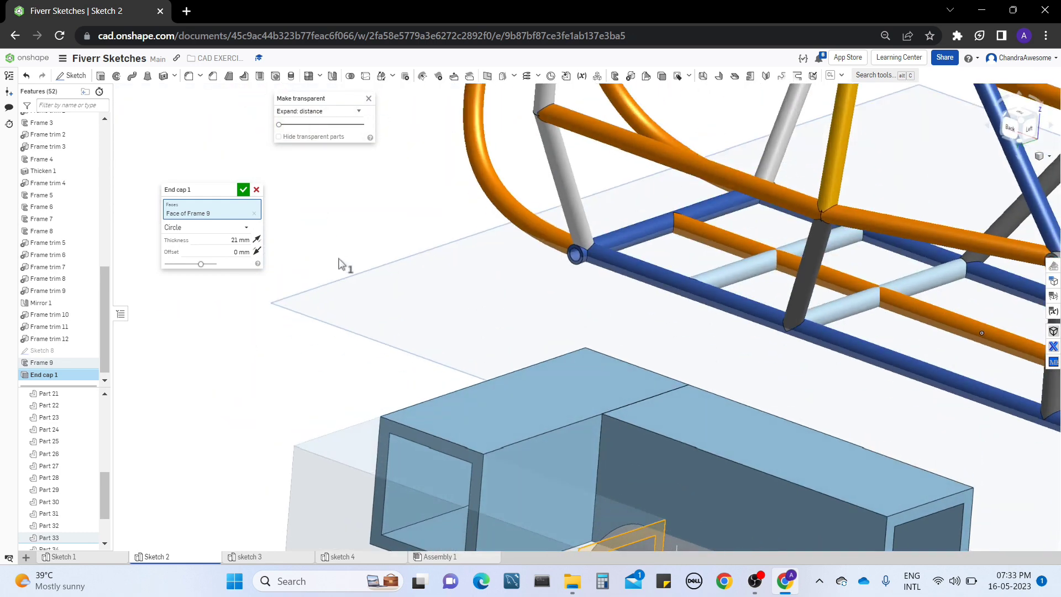
Step: Discard the unfinished end cap and turn off the transparent display of the square tube frame
{"action": "left_click", "coordinate": [256, 189]}
{"action": "middle_click_drag", "start_coordinate": [562, 389], "coordinate": [500, 246]}
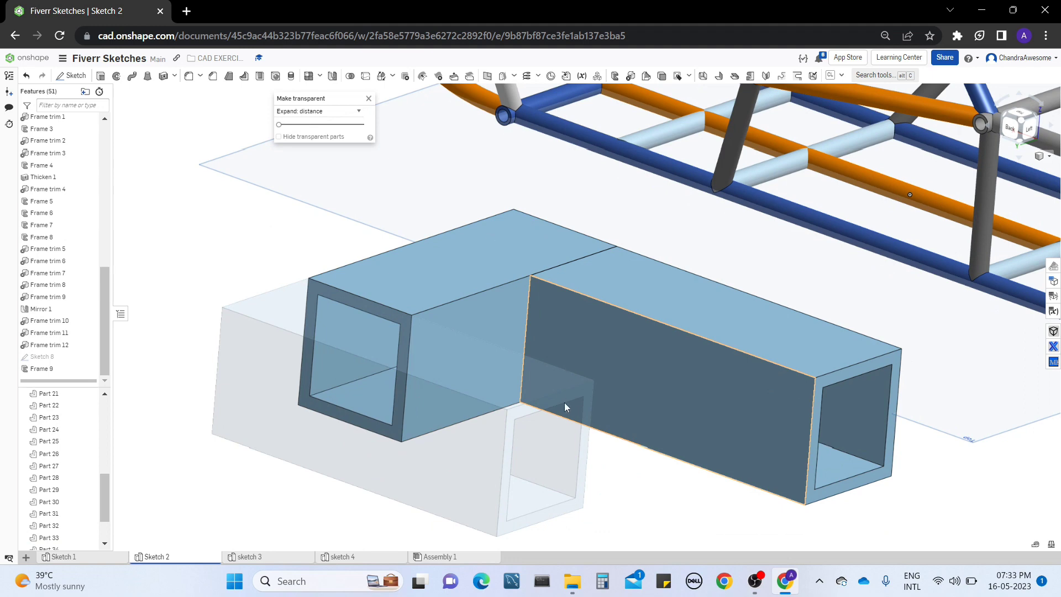
{"action": "left_click", "coordinate": [369, 99]}
Step: Examine the square tube frame and the neighbouring tubular chassis from several angles
{"action": "scroll", "coordinate": [542, 363], "scroll_direction": "up", "scroll_amount": 5}
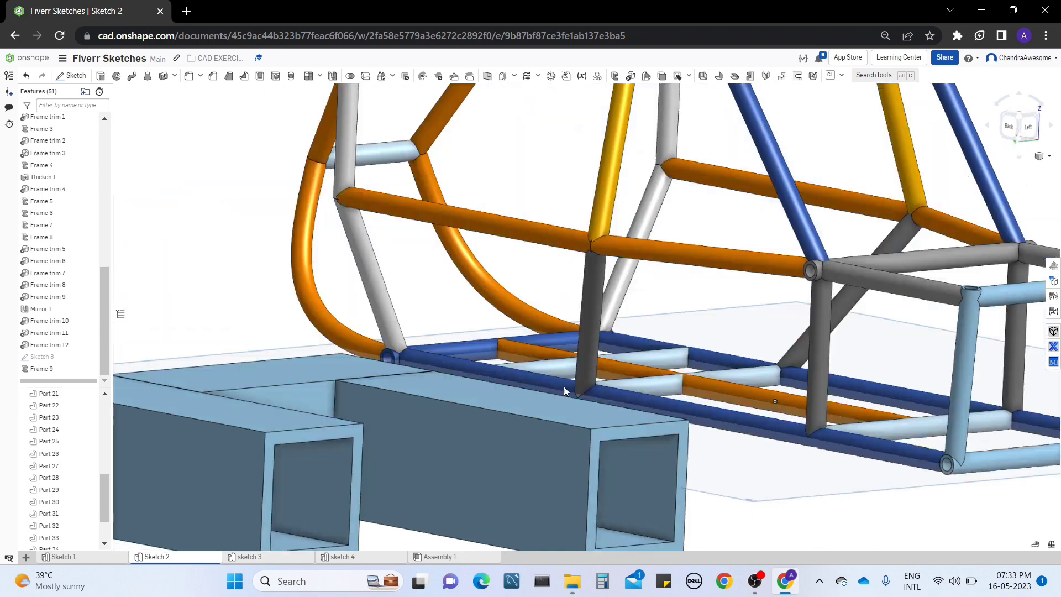
{"action": "right_click_drag", "start_coordinate": [565, 391], "coordinate": [549, 425]}
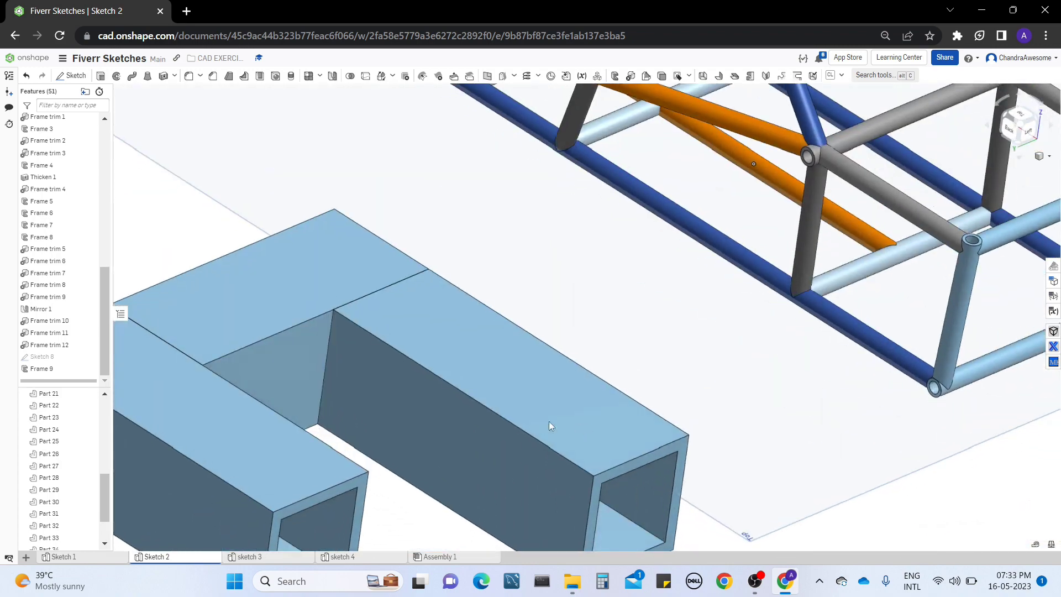
{"action": "middle_click_drag", "start_coordinate": [485, 408], "coordinate": [559, 341]}
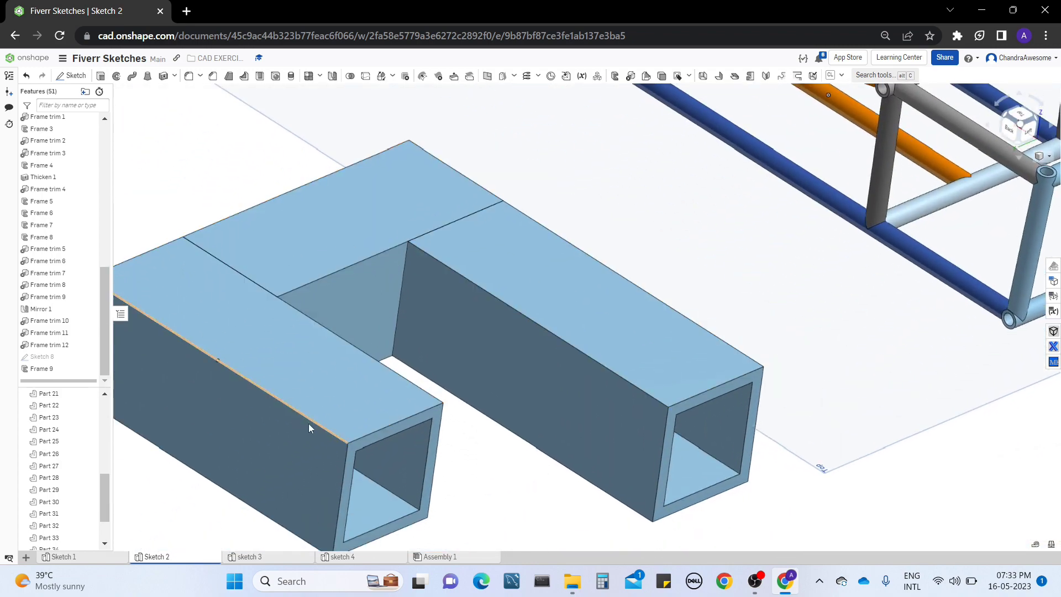
{"action": "scroll", "coordinate": [770, 390], "scroll_direction": "down", "scroll_amount": 3}
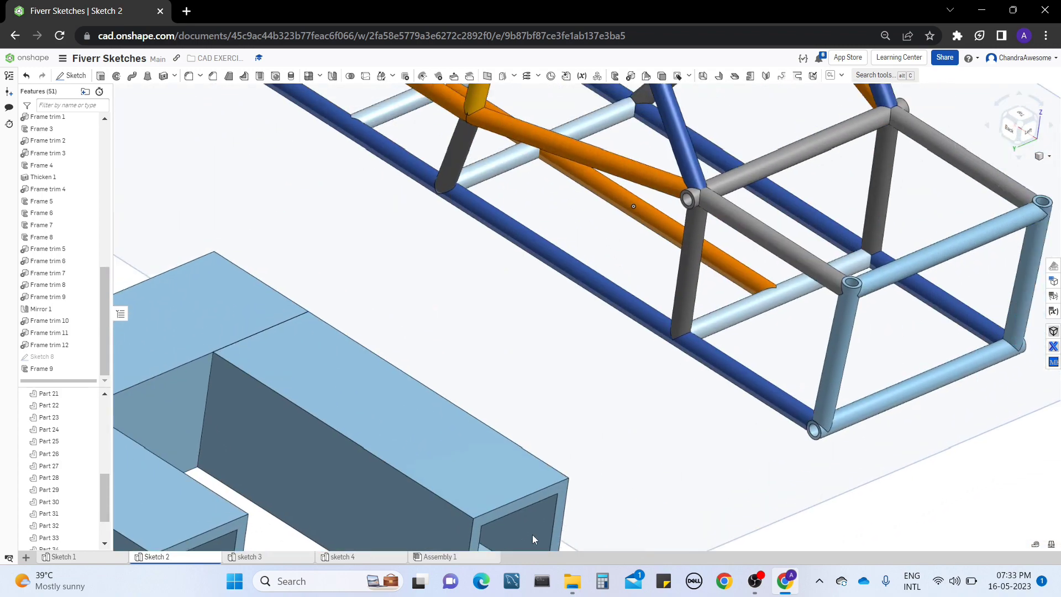
{"action": "scroll", "coordinate": [686, 415], "scroll_direction": "up", "scroll_amount": 5}
{"action": "right_click_drag", "start_coordinate": [686, 415], "coordinate": [540, 387]}
{"action": "middle_click_drag", "start_coordinate": [538, 383], "coordinate": [773, 285]}
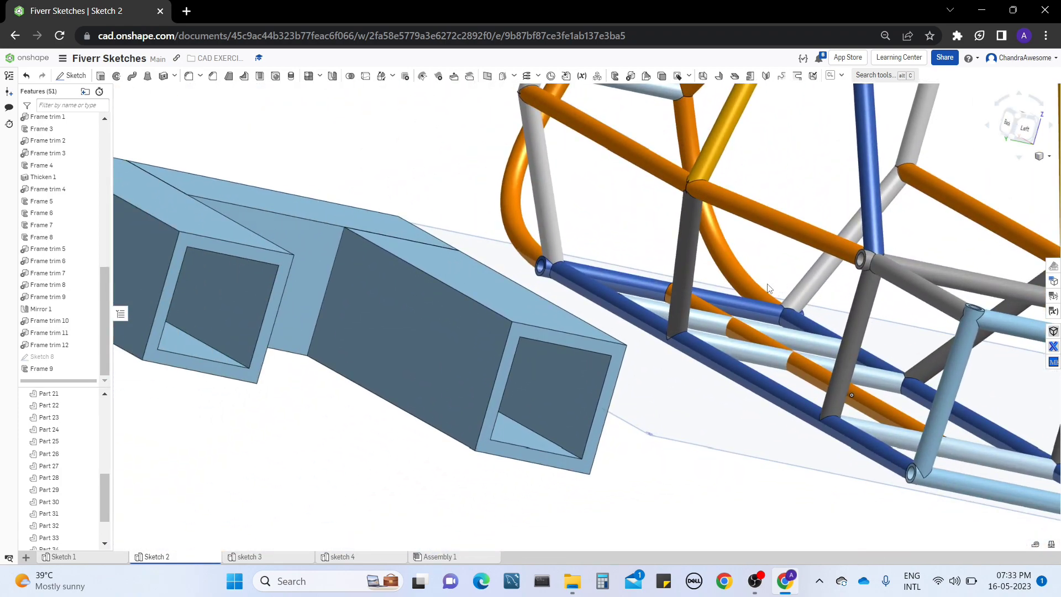
{"action": "right_click_drag", "start_coordinate": [773, 285], "coordinate": [558, 227]}
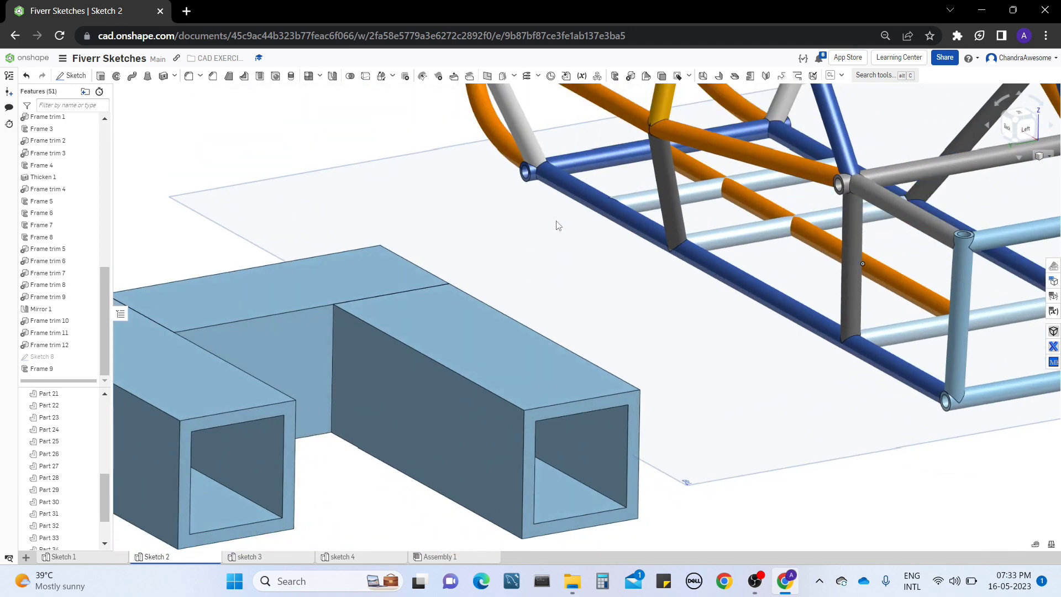
Step: Try a cut list that covers all frames in the model and look over the chassis members
{"action": "left_click", "coordinate": [688, 76]}
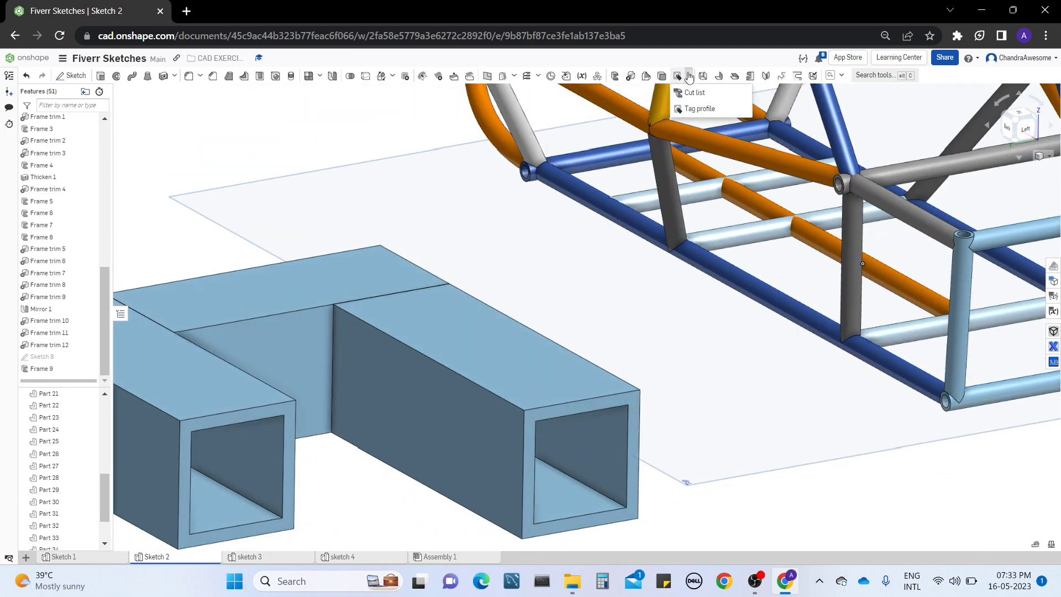
{"action": "left_click", "coordinate": [700, 94]}
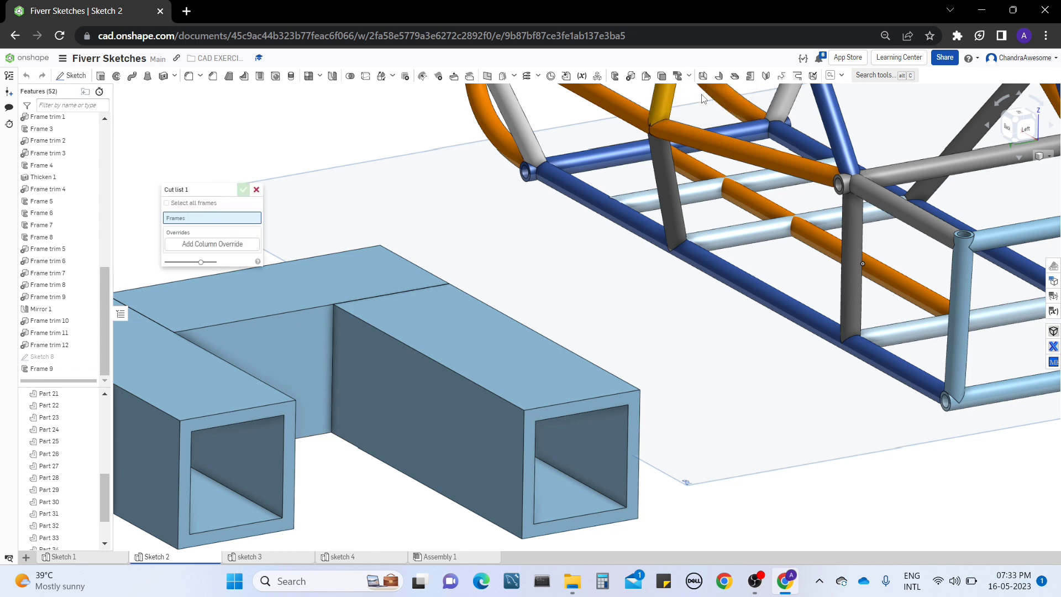
{"action": "middle_click_drag", "start_coordinate": [341, 140], "coordinate": [402, 184]}
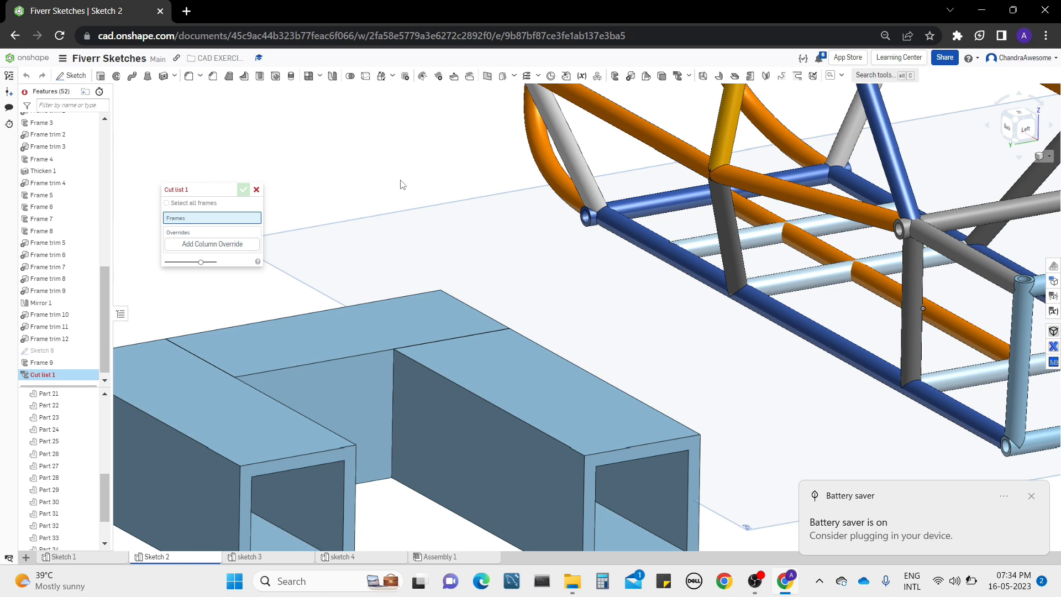
{"action": "left_click", "coordinate": [184, 204]}
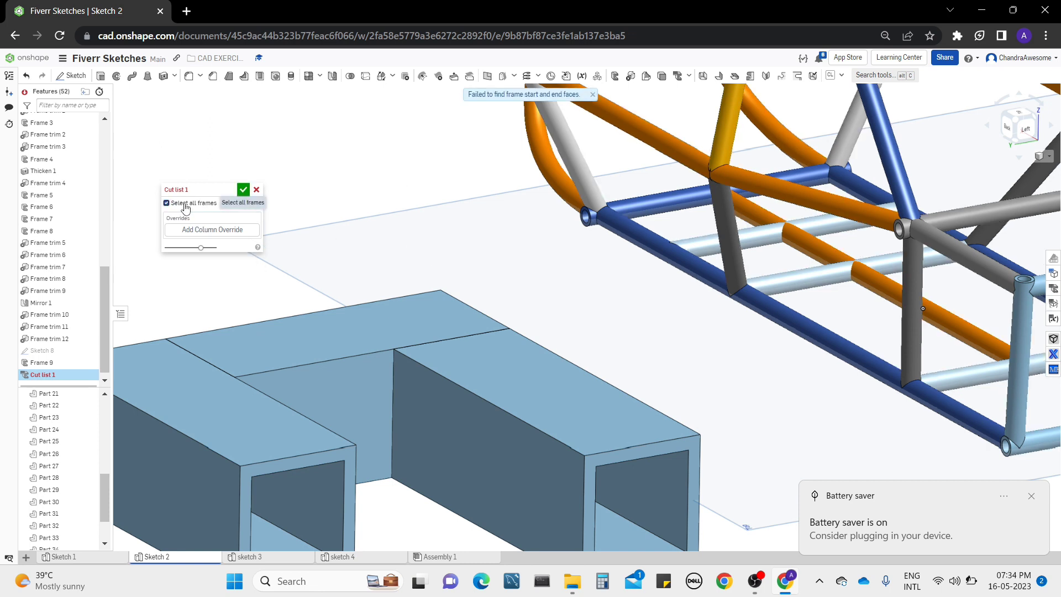
{"action": "middle_click_drag", "start_coordinate": [503, 198], "coordinate": [502, 271]}
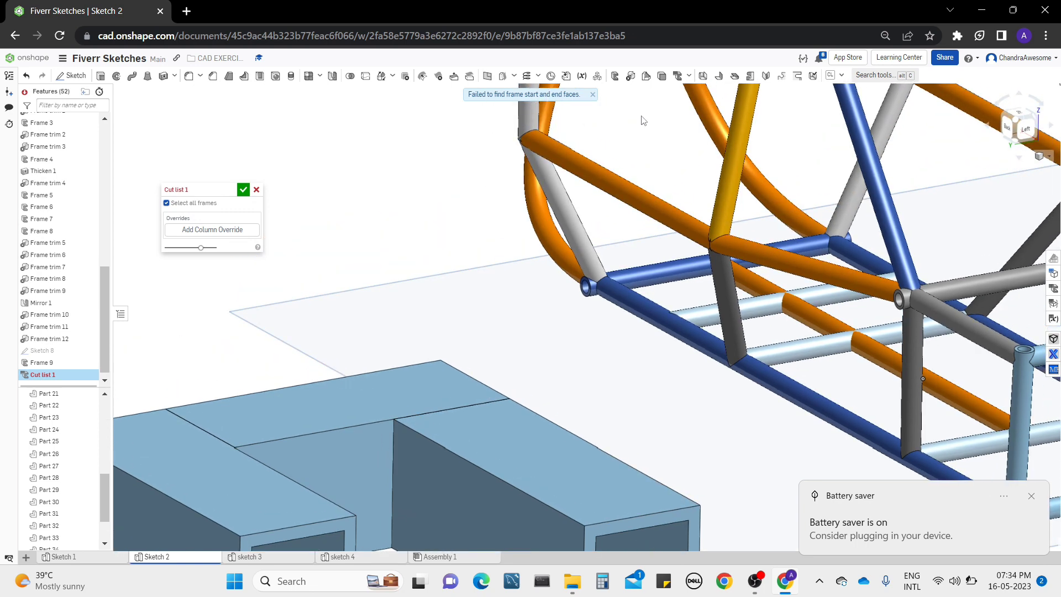
{"action": "middle_click_drag", "start_coordinate": [669, 377], "coordinate": [598, 499]}
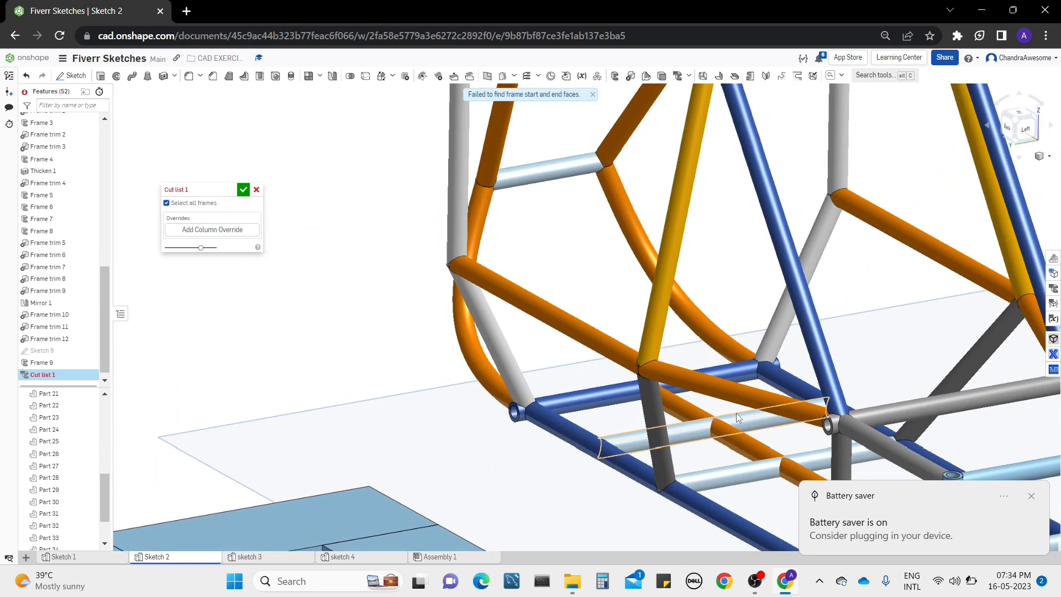
{"action": "middle_click_drag", "start_coordinate": [701, 397], "coordinate": [521, 394]}
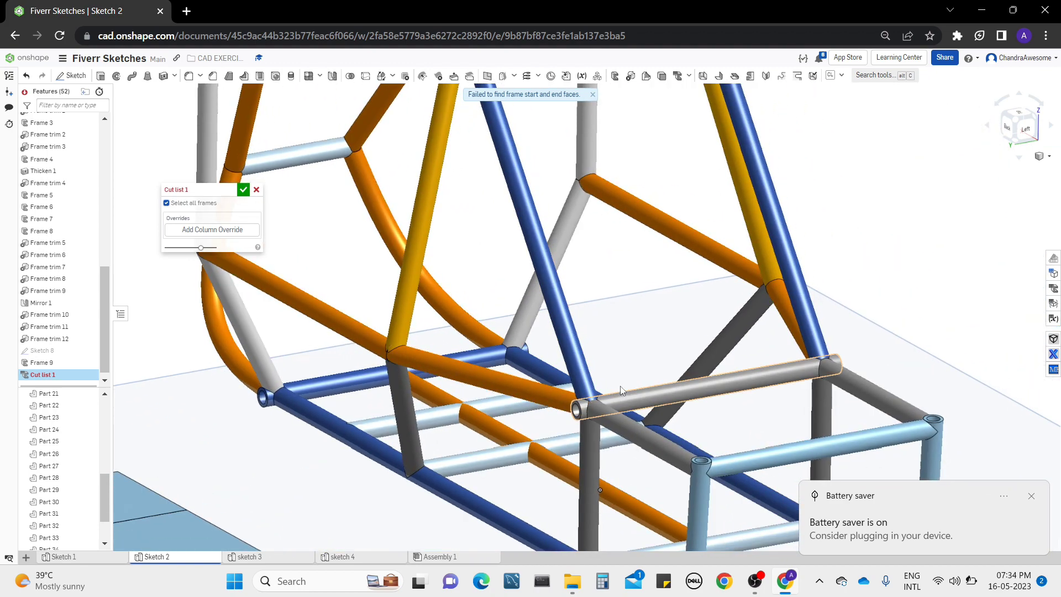
{"action": "right_click_drag", "start_coordinate": [523, 399], "coordinate": [562, 369]}
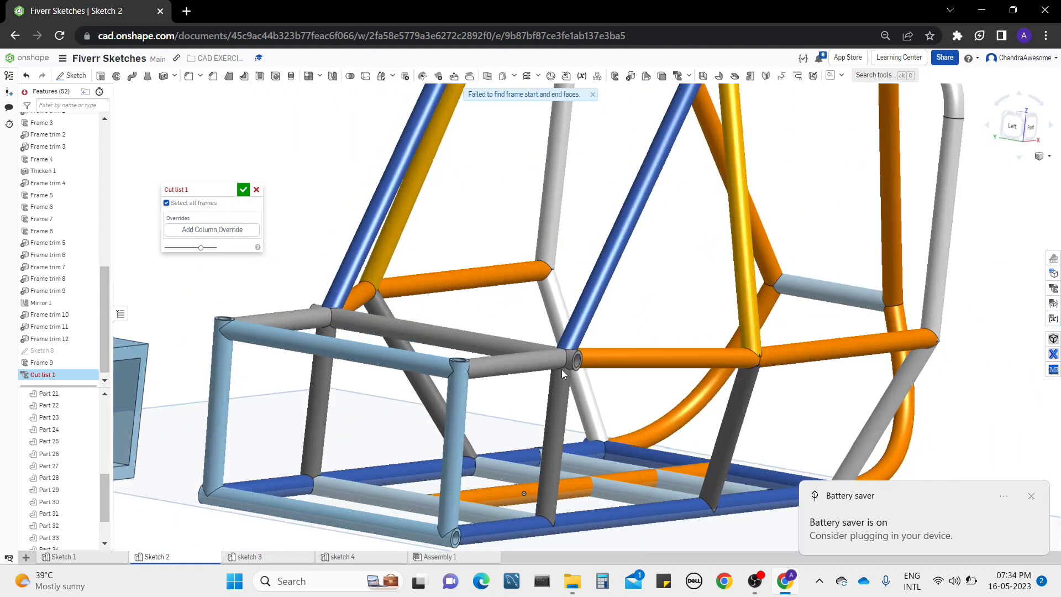
{"action": "middle_click_drag", "start_coordinate": [328, 376], "coordinate": [481, 355]}
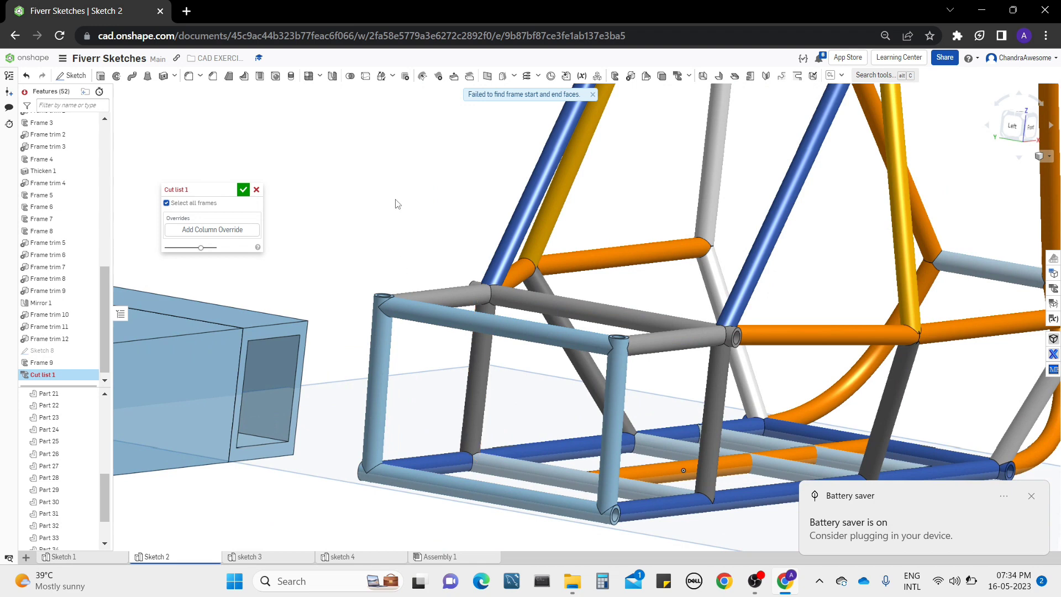
{"action": "scroll", "coordinate": [396, 204], "scroll_direction": "up", "scroll_amount": 5}
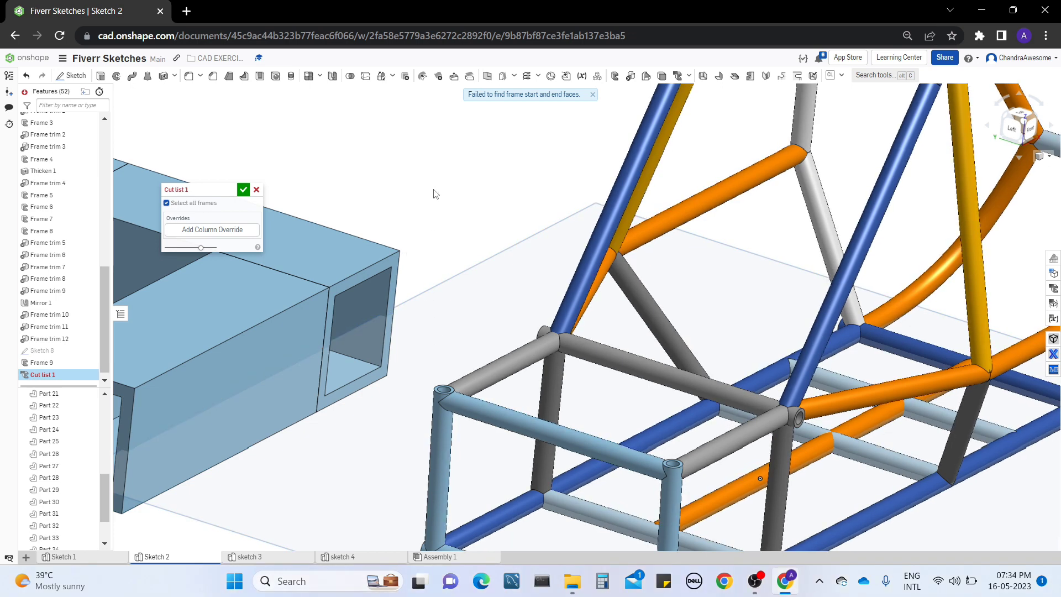
Step: Try a column override in the cut list, go through its frames, column and value fields, and cancel the cut list
{"action": "left_click", "coordinate": [209, 230]}
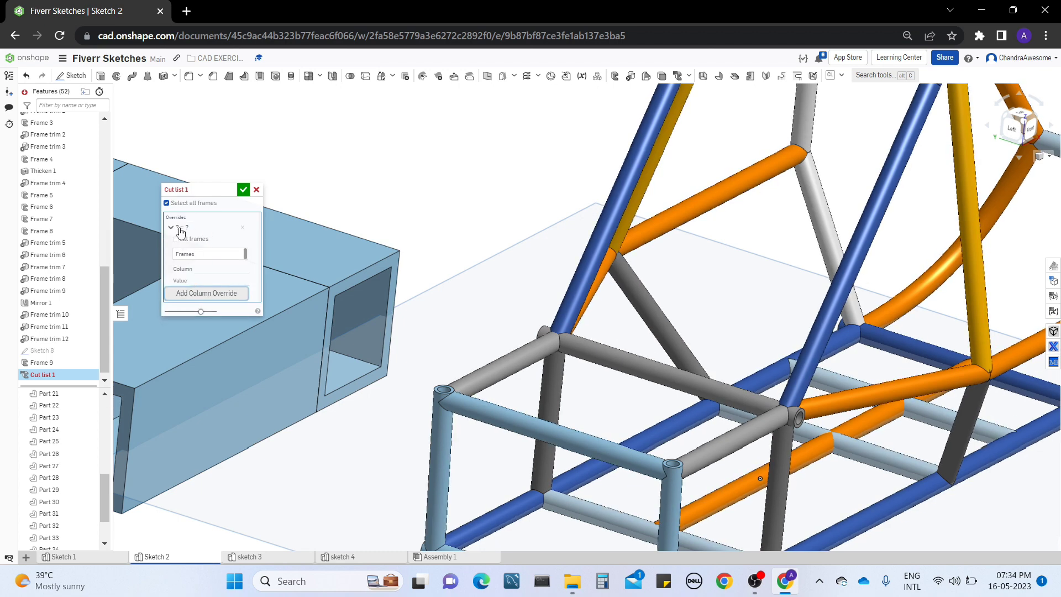
{"action": "left_click", "coordinate": [202, 256]}
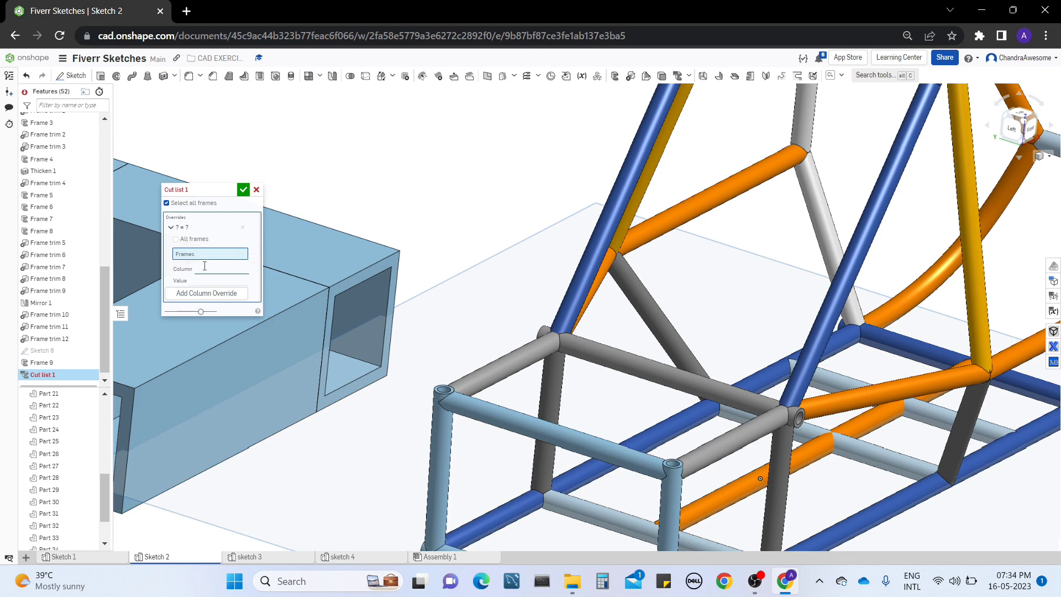
{"action": "left_click", "coordinate": [205, 279]}
{"action": "left_click", "coordinate": [257, 190]}
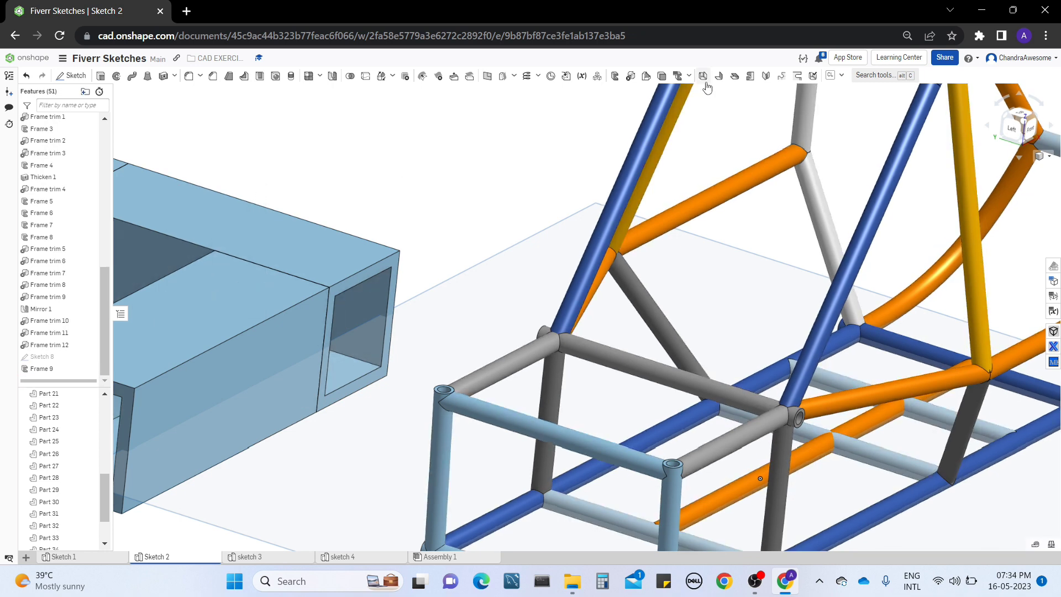
Step: Try the Tag profile command with Frame 2, the grey upper front members of the chassis, as its profile
{"action": "left_click", "coordinate": [691, 77]}
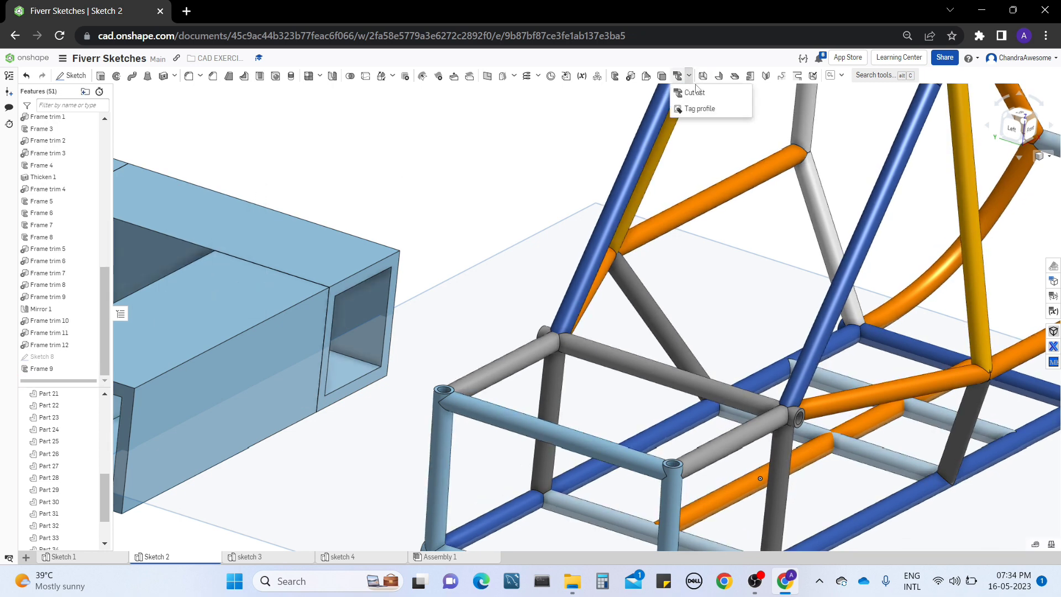
{"action": "left_click", "coordinate": [712, 108]}
{"action": "right_click_drag", "start_coordinate": [523, 326], "coordinate": [517, 285]}
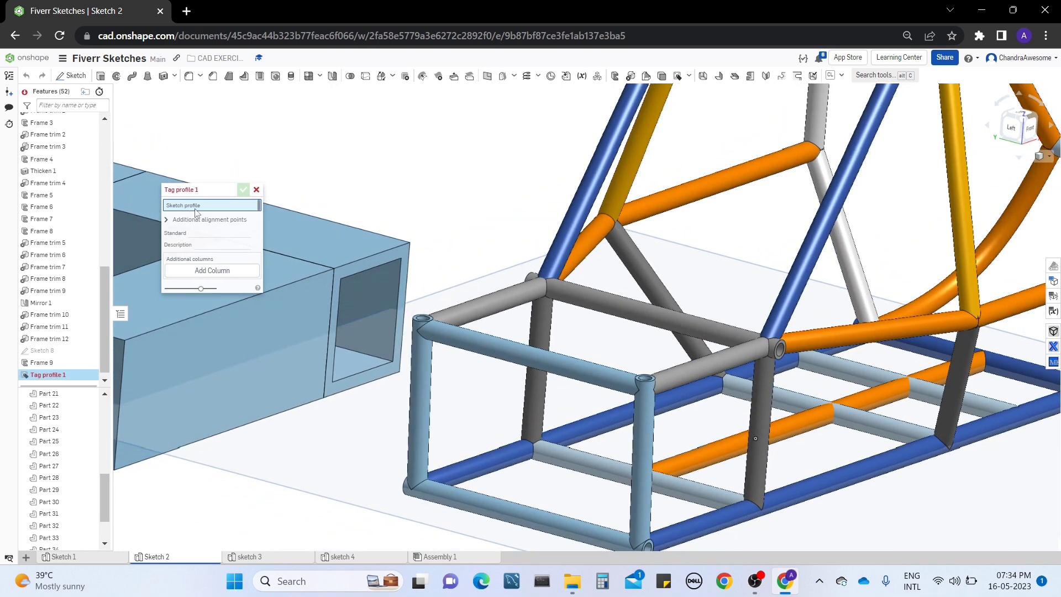
{"action": "left_click", "coordinate": [440, 319]}
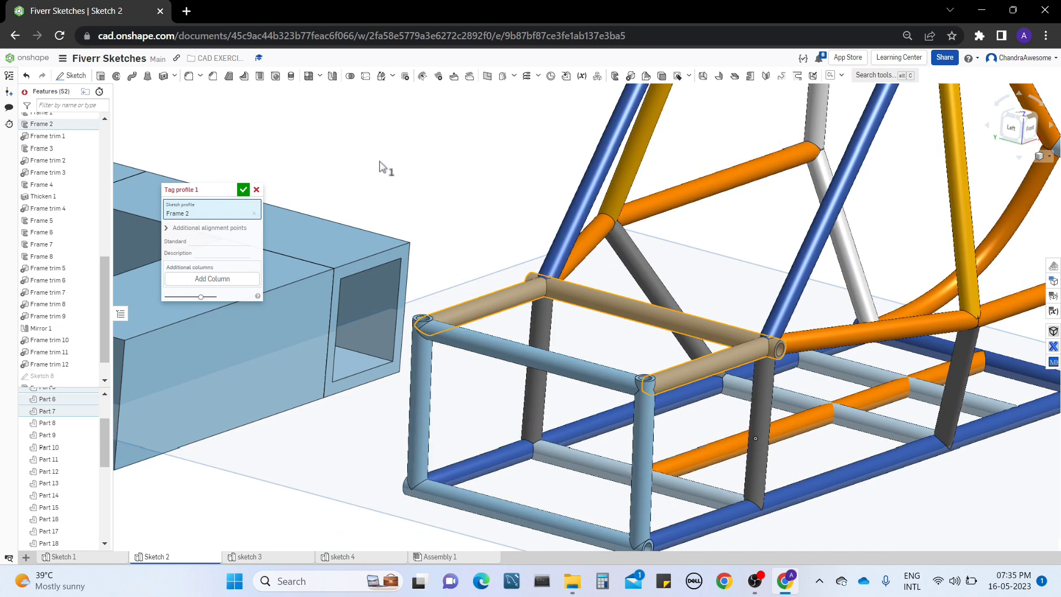
{"action": "right_click_drag", "start_coordinate": [518, 265], "coordinate": [519, 295]}
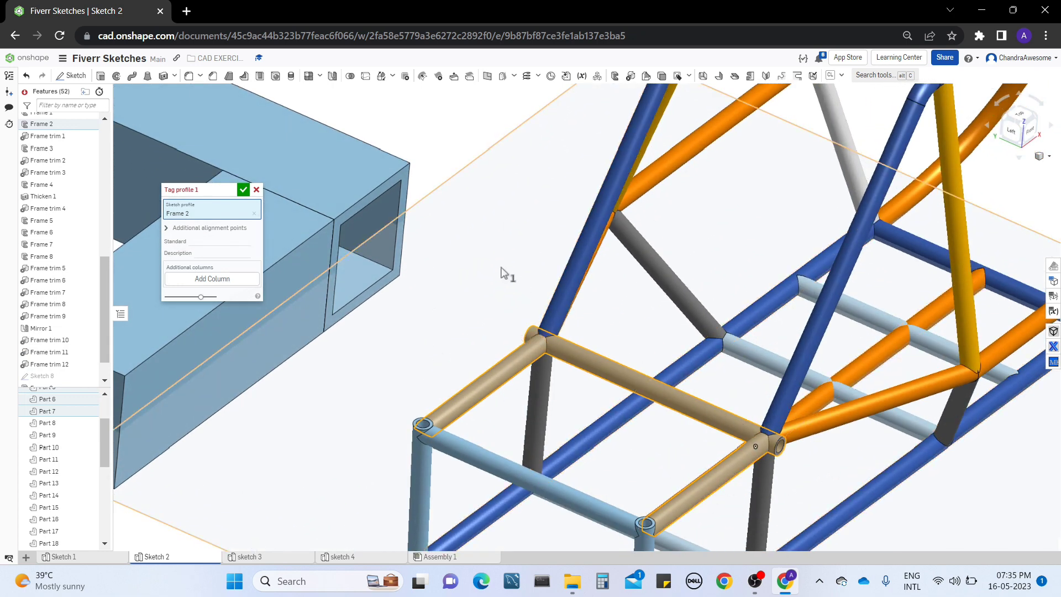
{"action": "right_click_drag", "start_coordinate": [502, 268], "coordinate": [501, 255]}
Step: Explore the profile tag's additional alignment points, add an extra column, and cancel the tag
{"action": "left_click", "coordinate": [186, 232]}
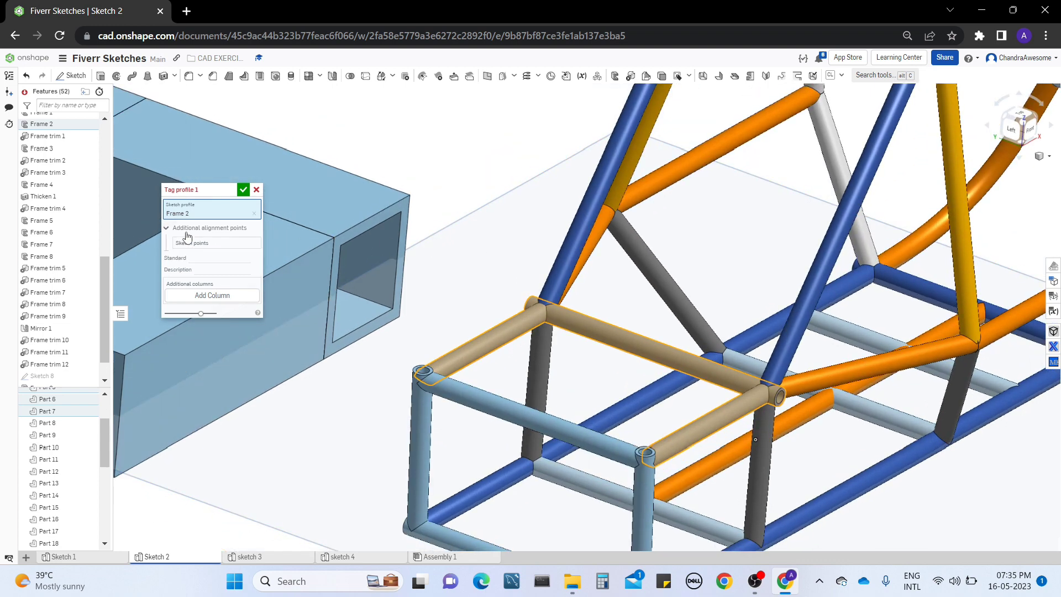
{"action": "left_click", "coordinate": [187, 228]}
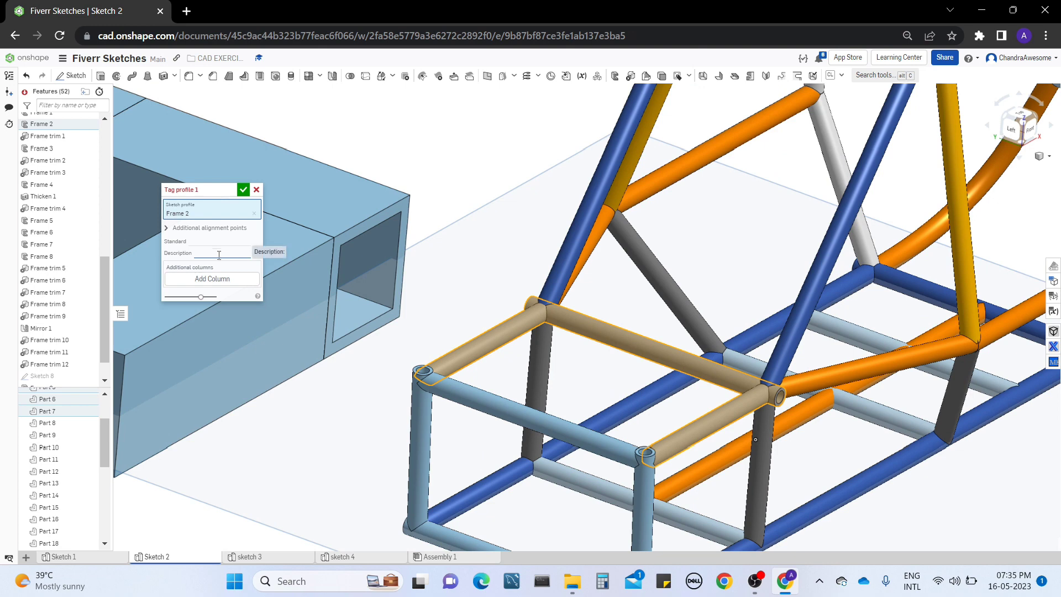
{"action": "left_click", "coordinate": [220, 279]}
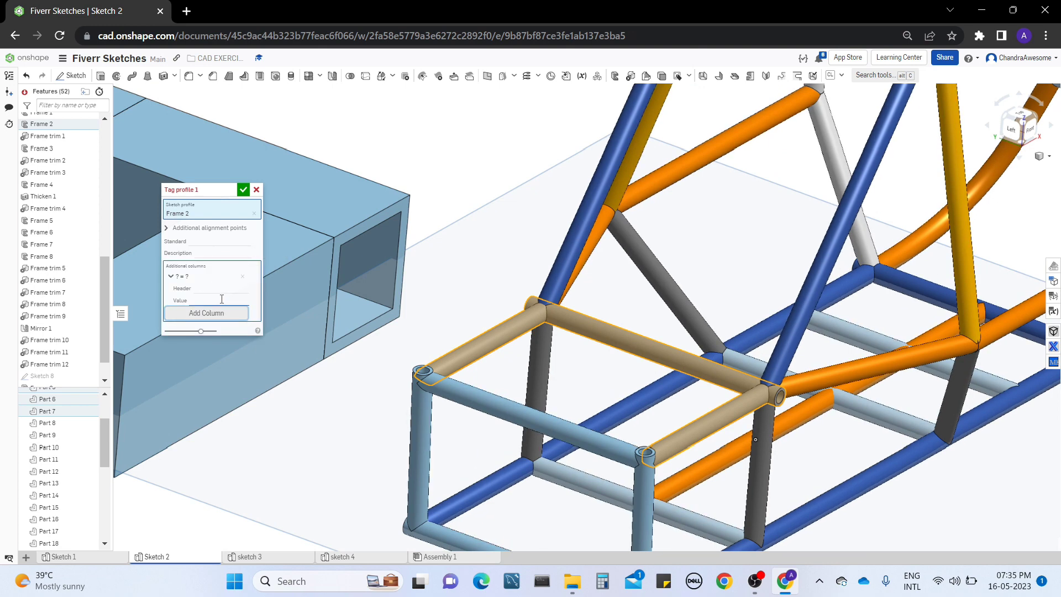
{"action": "left_click", "coordinate": [256, 190]}
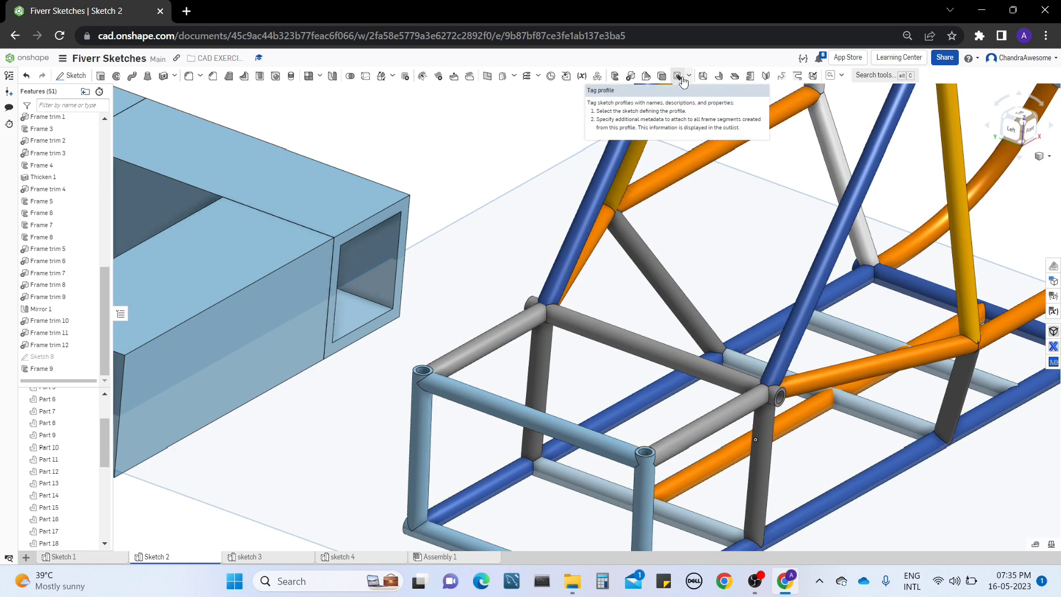
Step: Examine the complete tubular chassis beside the square tube frame from several viewing angles
{"action": "scroll", "coordinate": [476, 161], "scroll_direction": "down", "scroll_amount": 5}
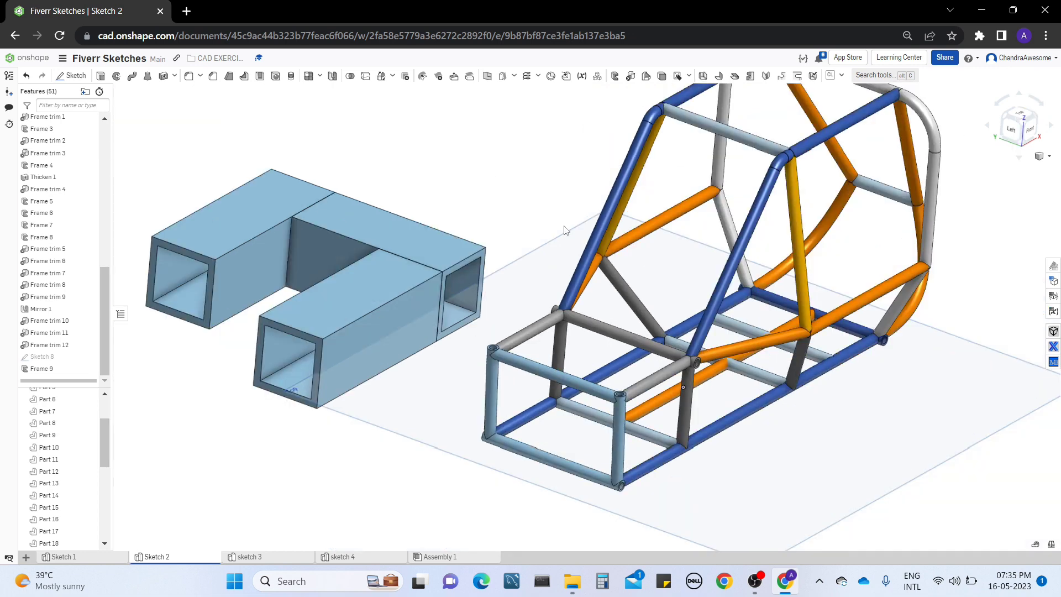
{"action": "right_click_drag", "start_coordinate": [565, 230], "coordinate": [517, 264]}
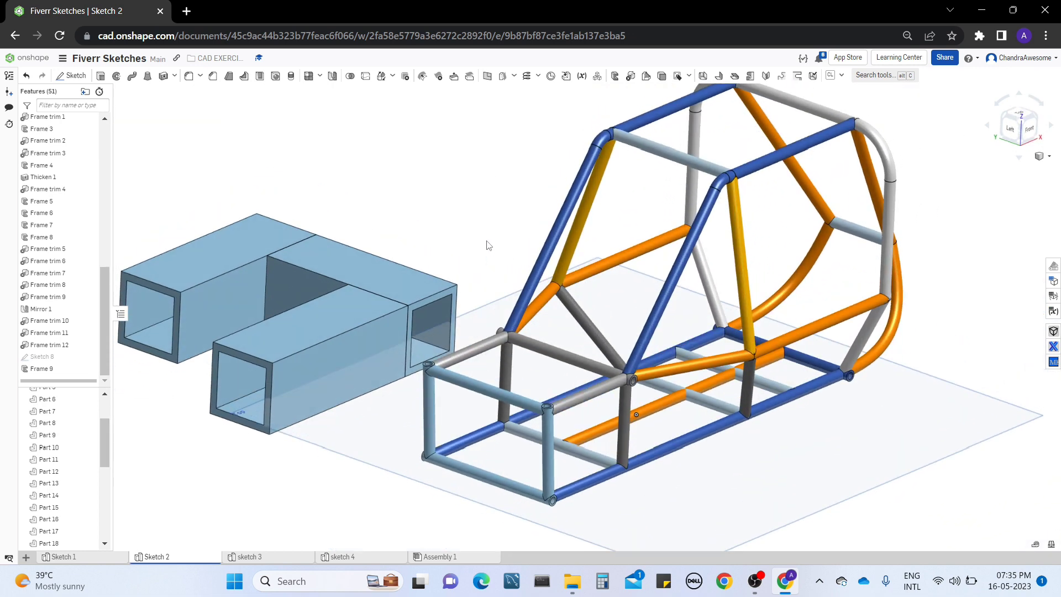
{"action": "middle_click_drag", "start_coordinate": [494, 227], "coordinate": [521, 261]}
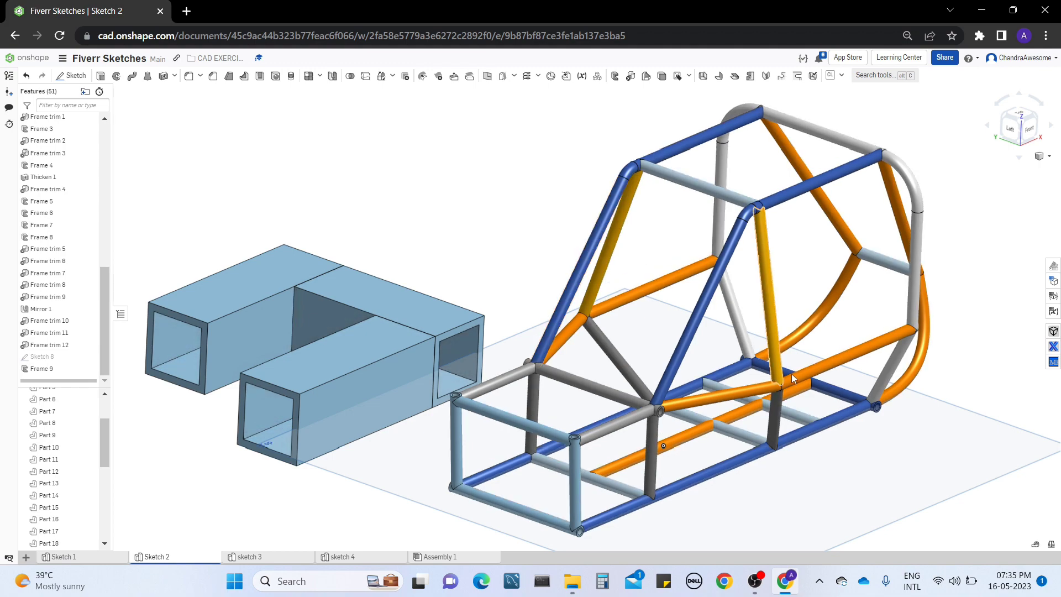
{"action": "right_click_drag", "start_coordinate": [792, 373], "coordinate": [779, 355]}
{"action": "middle_click_drag", "start_coordinate": [851, 336], "coordinate": [717, 358]}
{"action": "right_click_drag", "start_coordinate": [767, 327], "coordinate": [712, 333]}
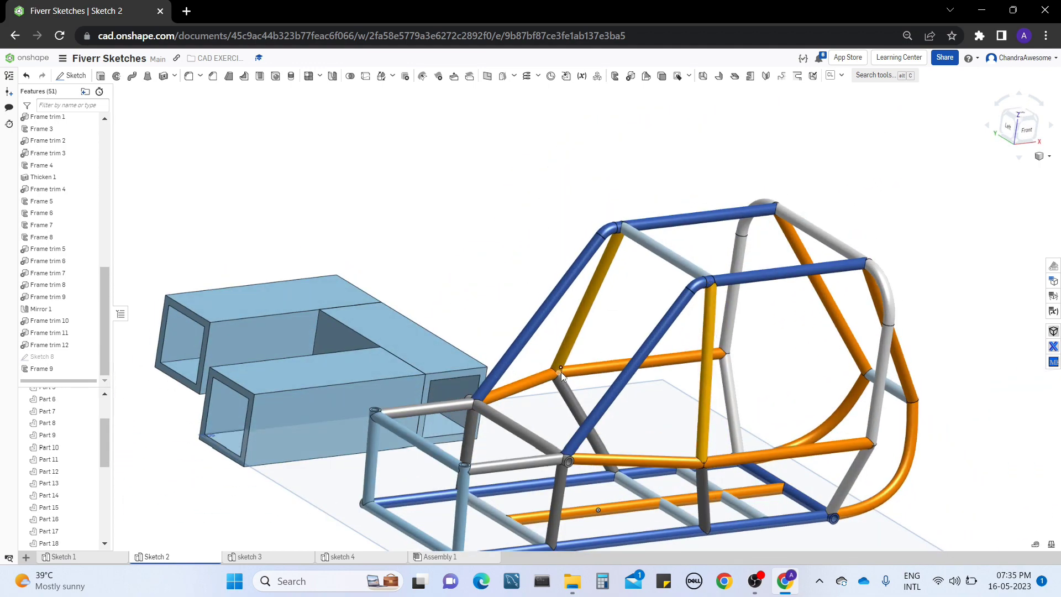
{"action": "right_click_drag", "start_coordinate": [562, 373], "coordinate": [705, 289]}
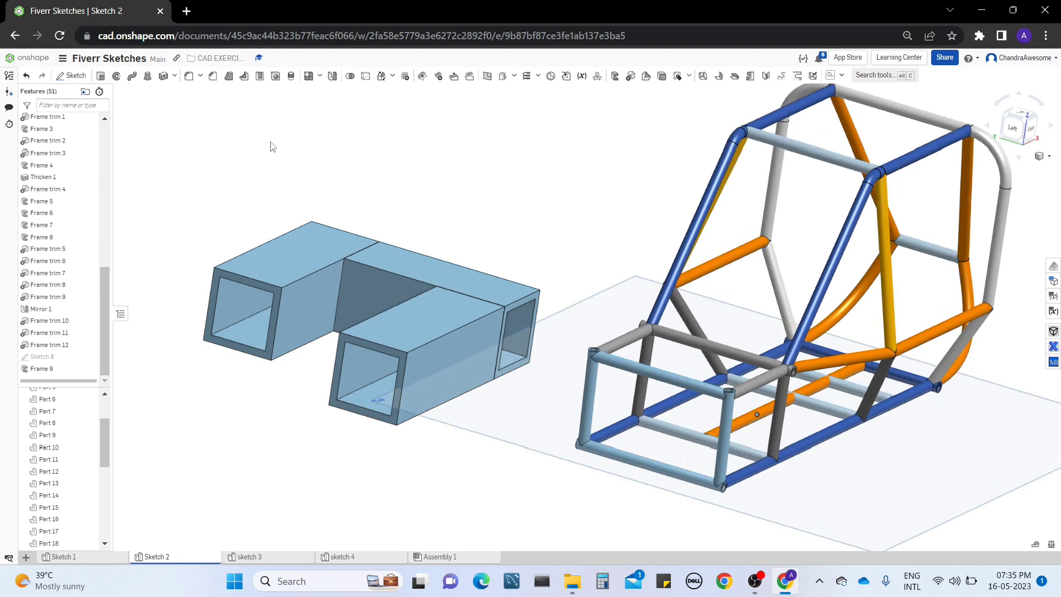
{"action": "middle_click_drag", "start_coordinate": [647, 208], "coordinate": [587, 239]}
{"action": "right_click_drag", "start_coordinate": [587, 239], "coordinate": [578, 237]}
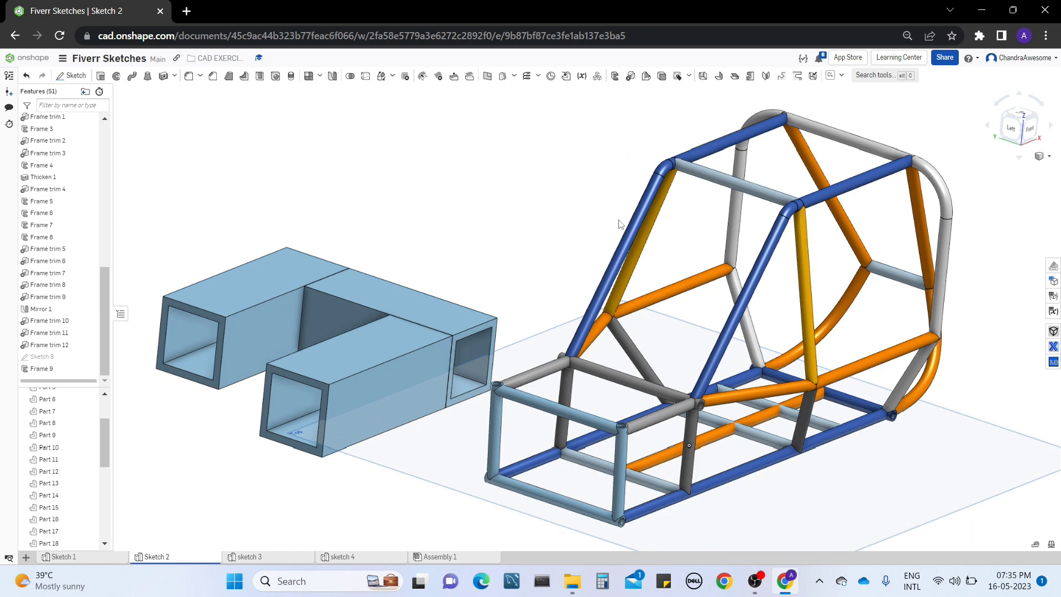
{"action": "right_click_drag", "start_coordinate": [565, 221], "coordinate": [560, 272]}
{"action": "right_click_drag", "start_coordinate": [579, 308], "coordinate": [585, 280]}
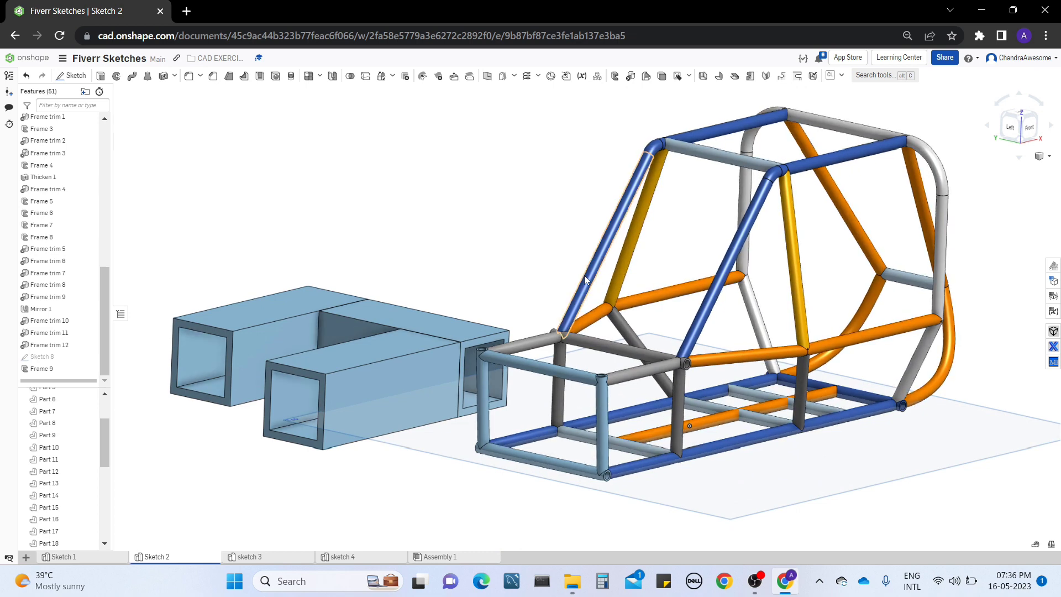
{"action": "left_click", "coordinate": [513, 76]}
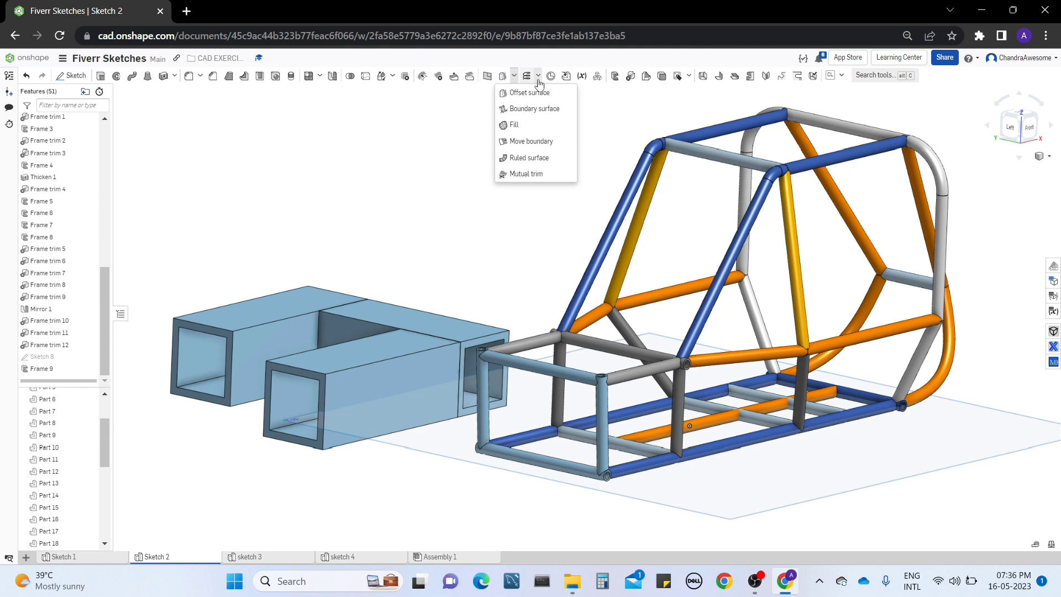
{"action": "left_click", "coordinate": [538, 78]}
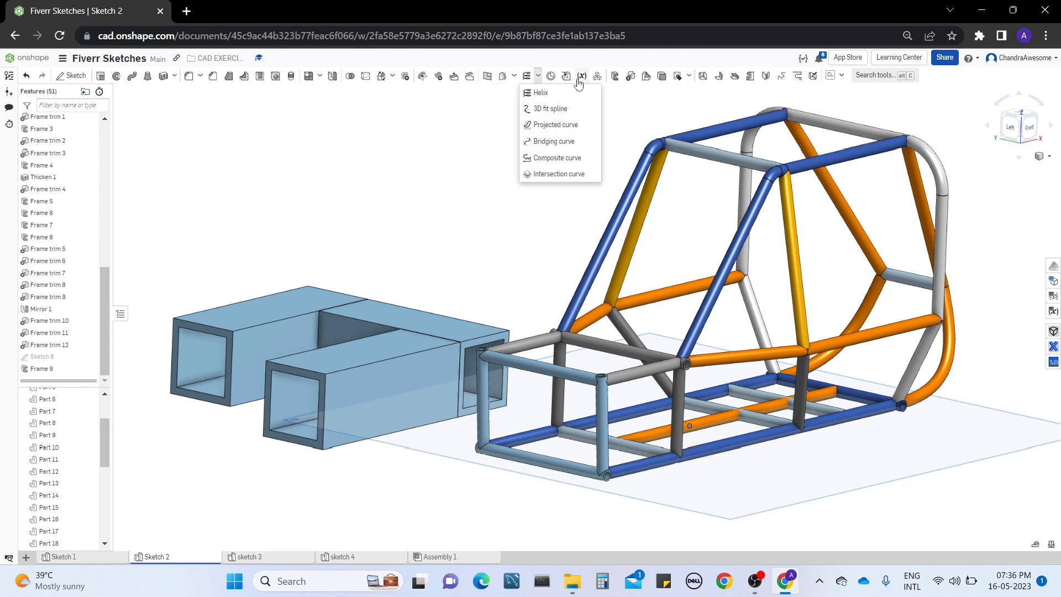
{"action": "left_click", "coordinate": [617, 112]}
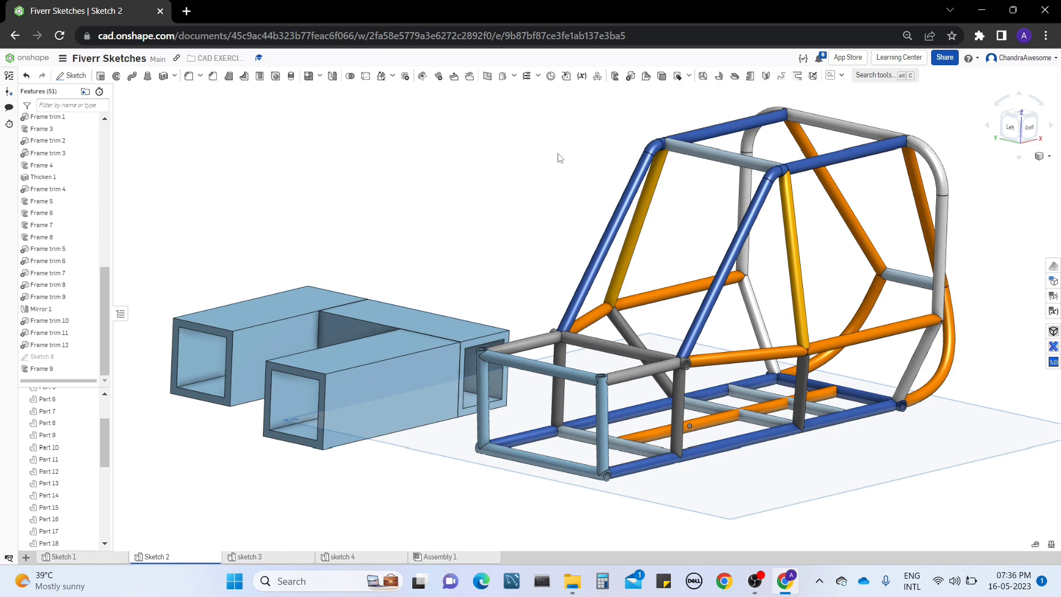
{"action": "left_click", "coordinate": [514, 78]}
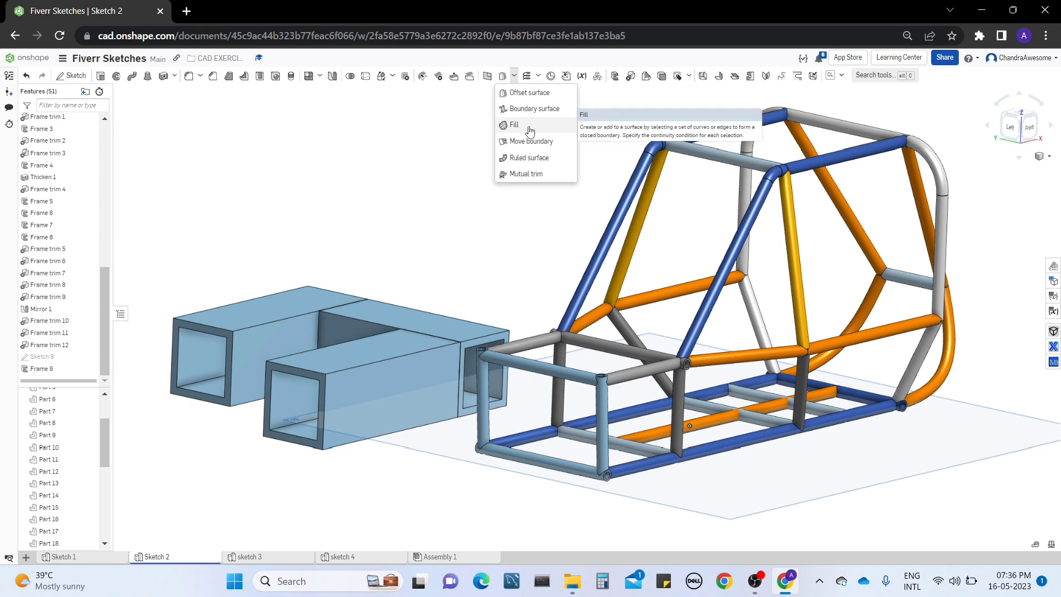
{"action": "left_click", "coordinate": [475, 257]}
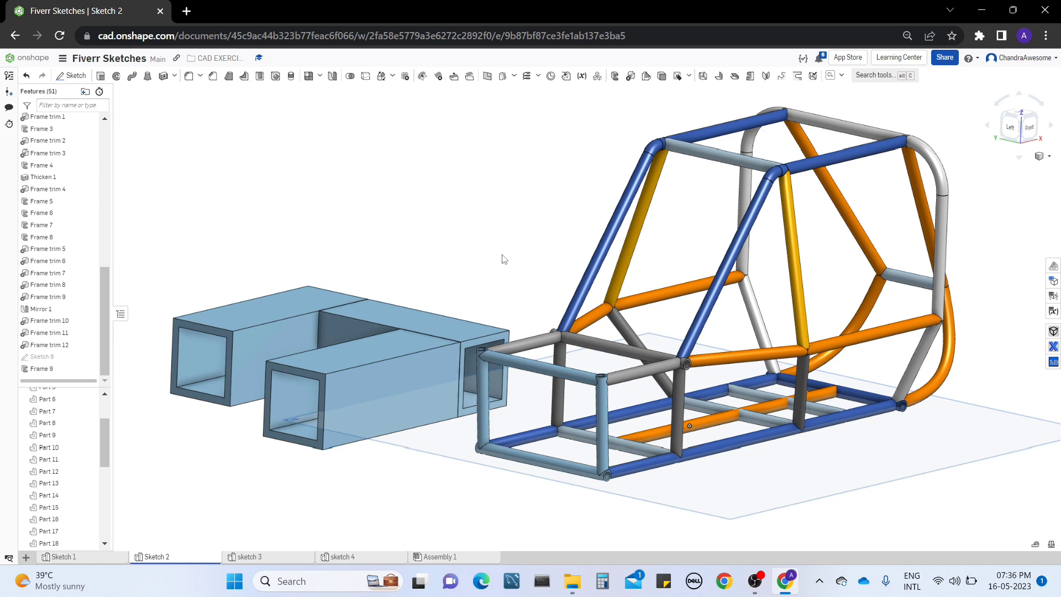
{"action": "right_click_drag", "start_coordinate": [502, 256], "coordinate": [517, 281]}
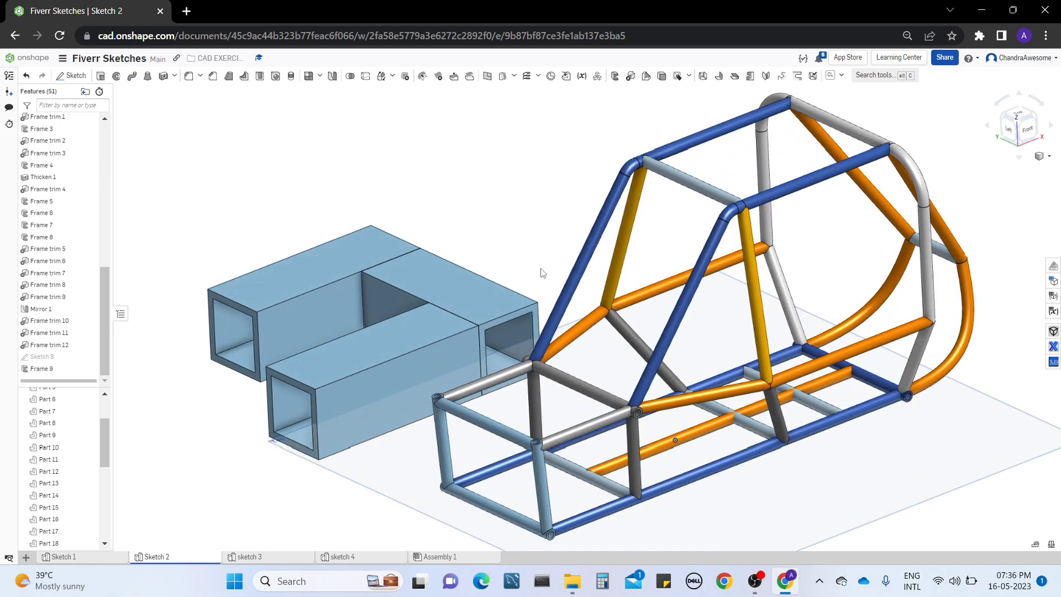